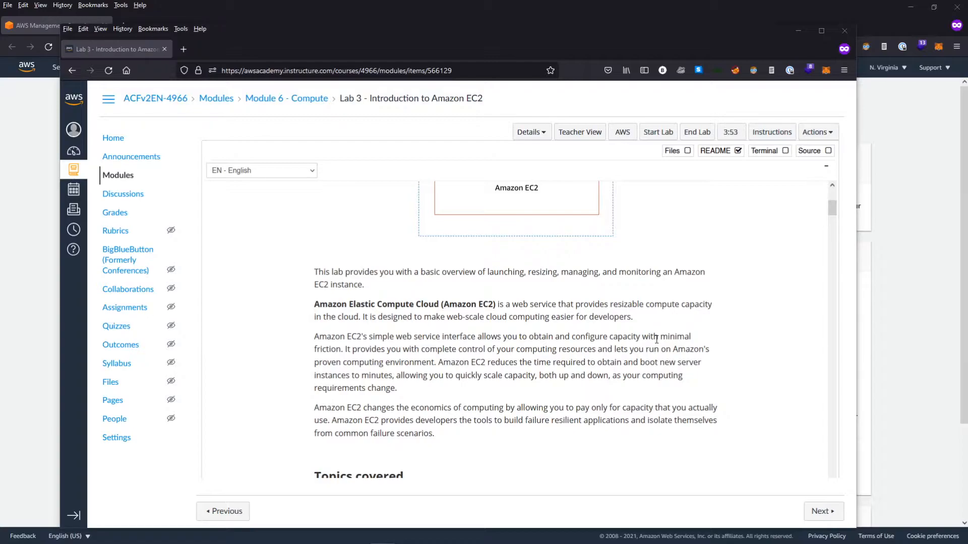
- Read the lab's overview, the topics covered and the instructions for accessing the AWS Management Console
scroll(605, 419, up, 4)
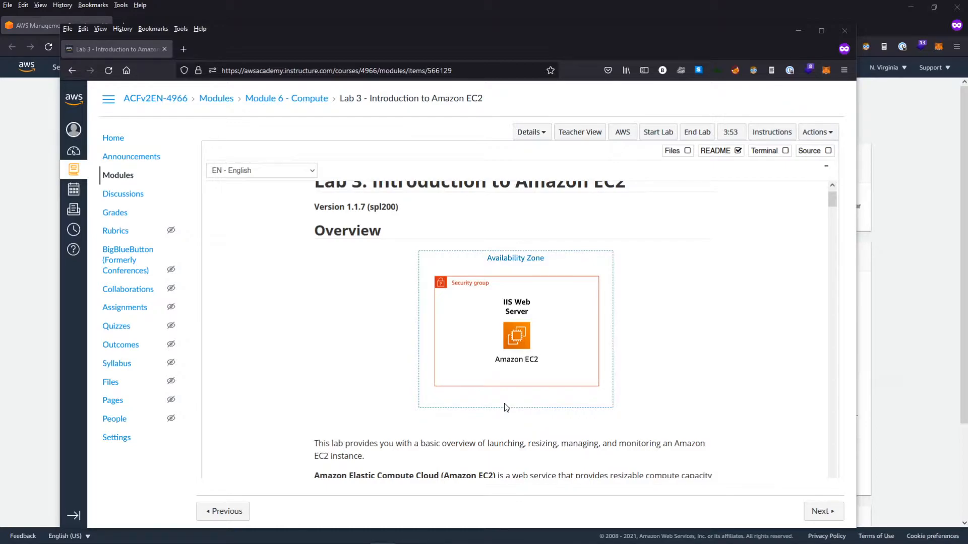
scroll(513, 402, down, 5)
scroll(551, 401, down, 3)
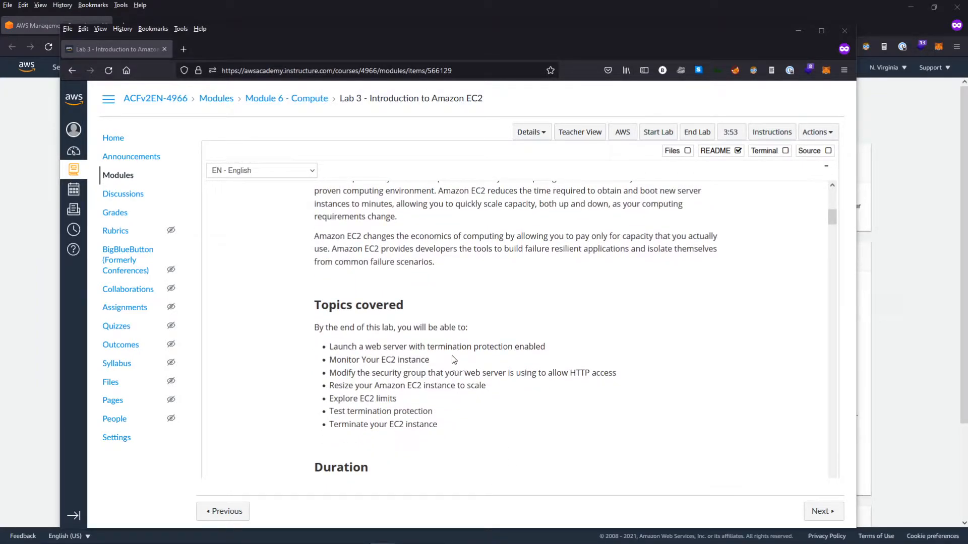
drag(428, 348, 563, 352)
click(563, 352)
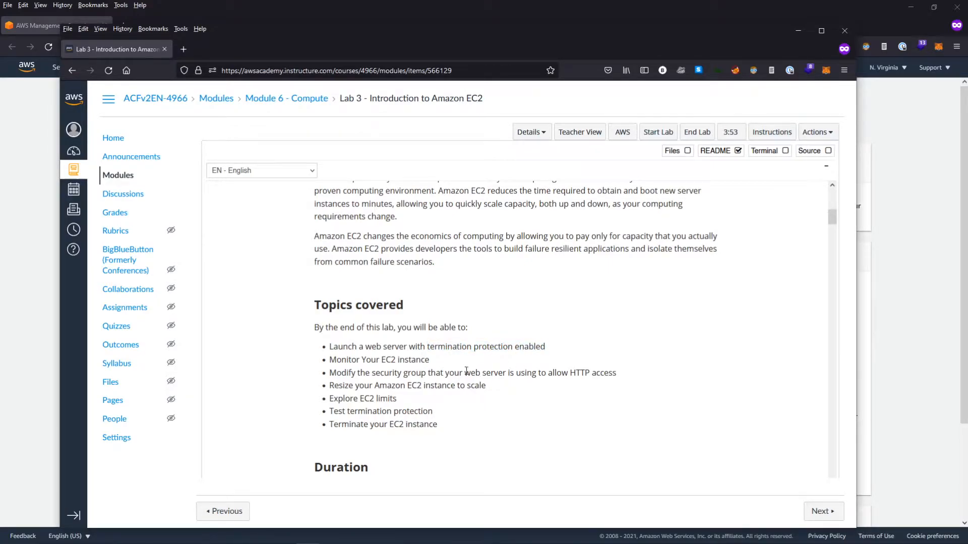
scroll(426, 353, down, 1)
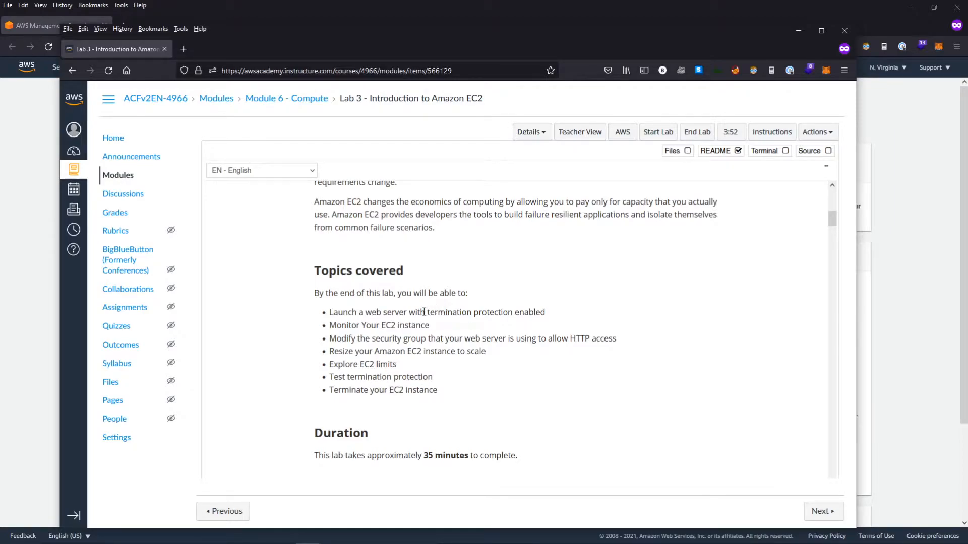
drag(425, 312, 545, 313)
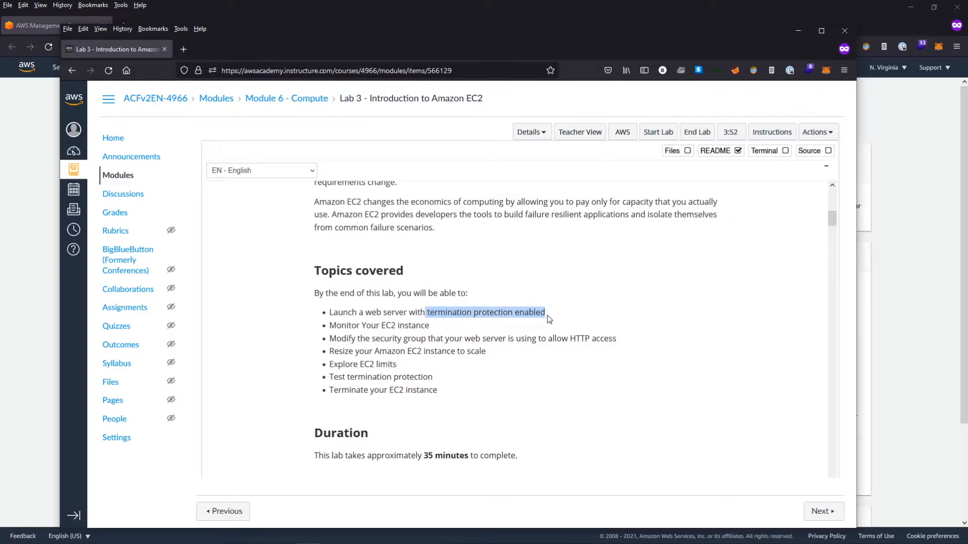
click(436, 386)
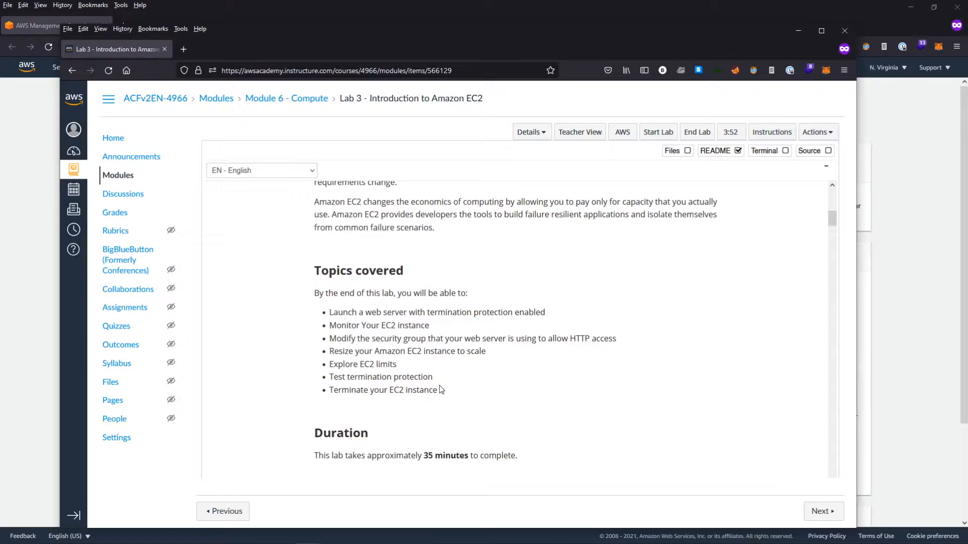
scroll(464, 389, down, 3)
scroll(464, 388, down, 5)
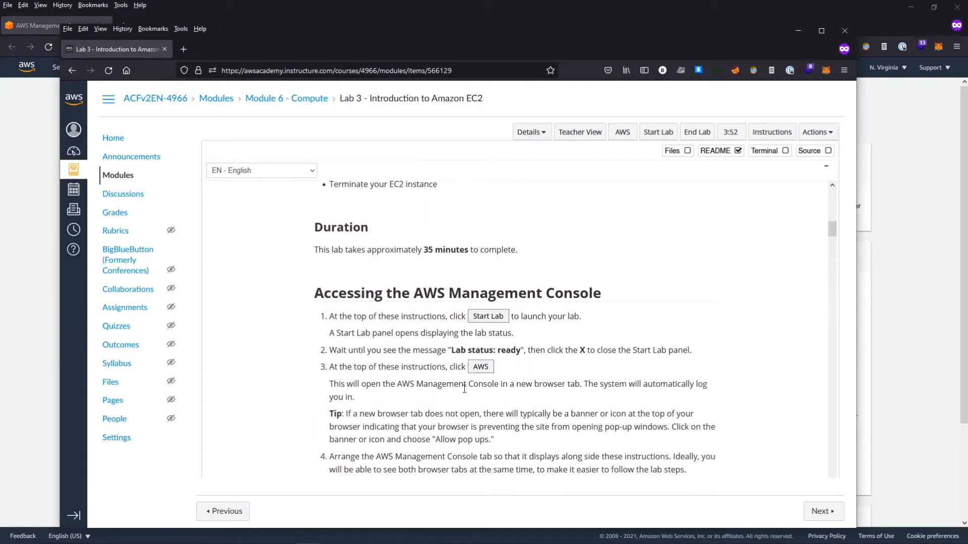
- Move the lab instructions window out of the way and open the EC2 service in the console by searching for "ec2"
drag(592, 47, 0, 52)
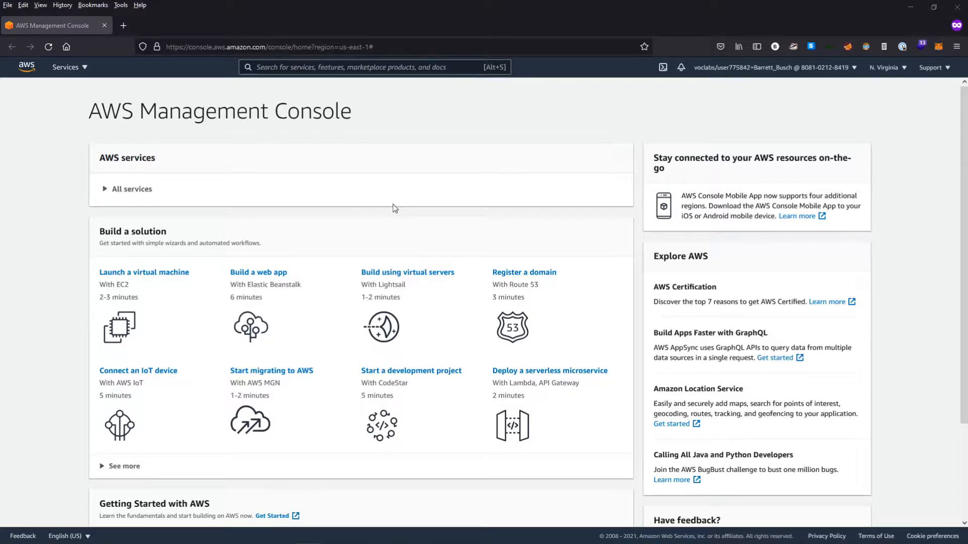
click(105, 190)
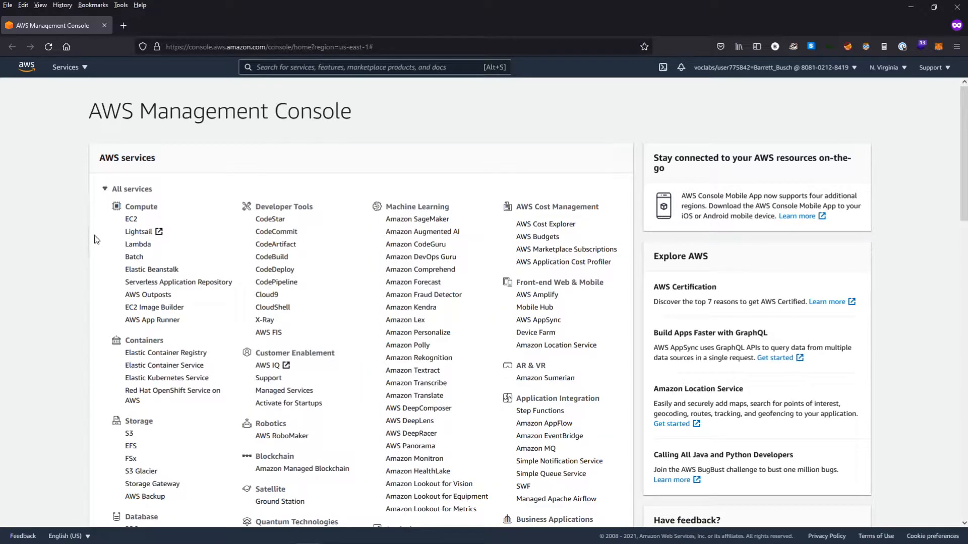
click(105, 189)
click(65, 67)
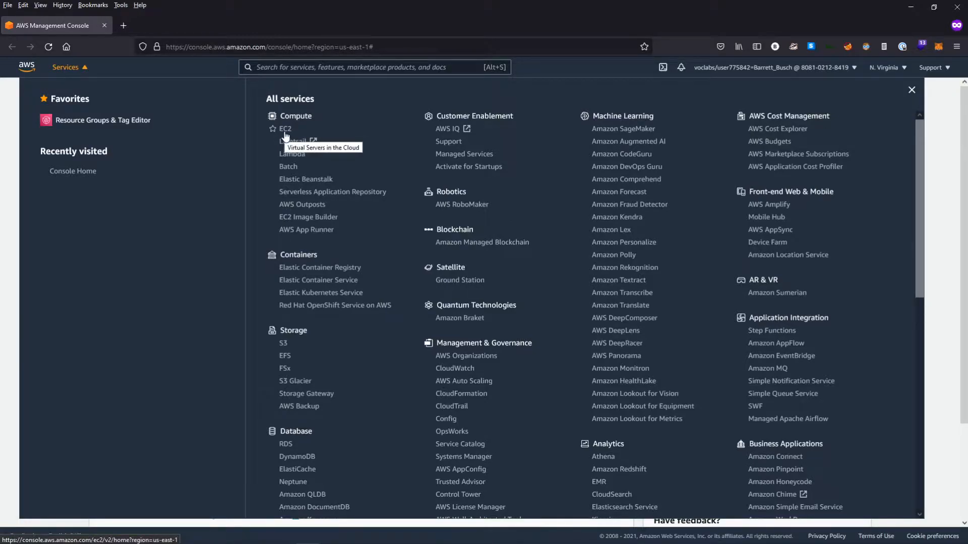
click(330, 67)
text(ec2)
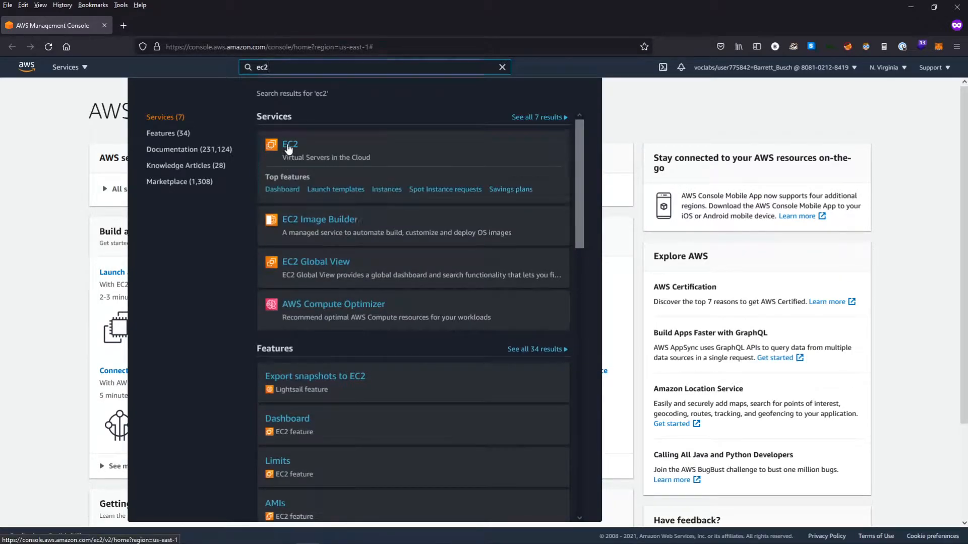
click(288, 146)
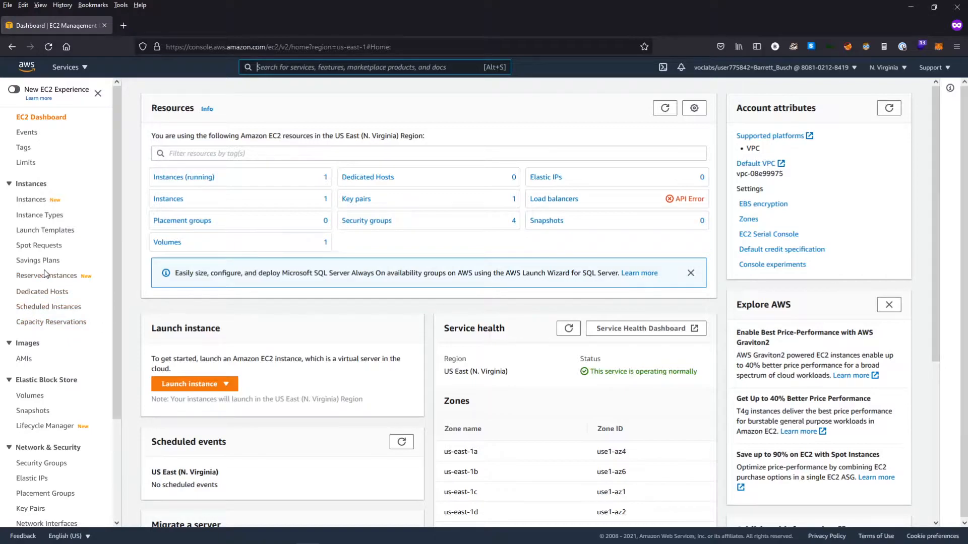
- View the running EC2 instances from the dashboard and start launching a new instance
scroll(40, 302, down, 3)
scroll(39, 302, up, 3)
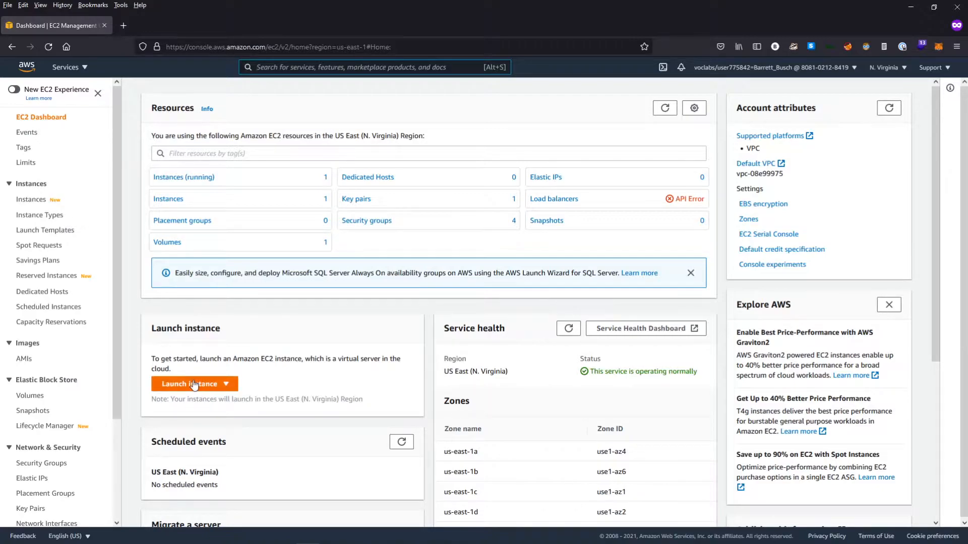
click(184, 178)
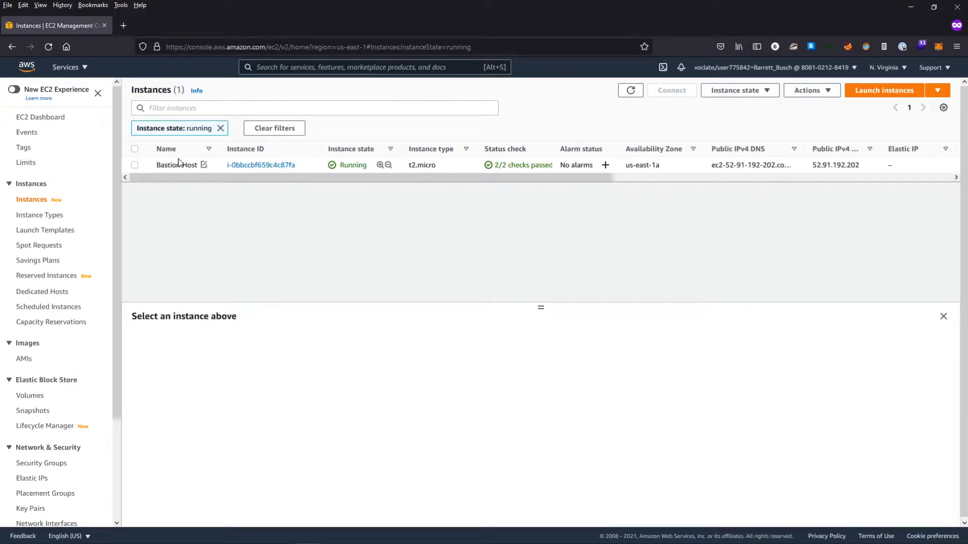
drag(243, 180, 212, 182)
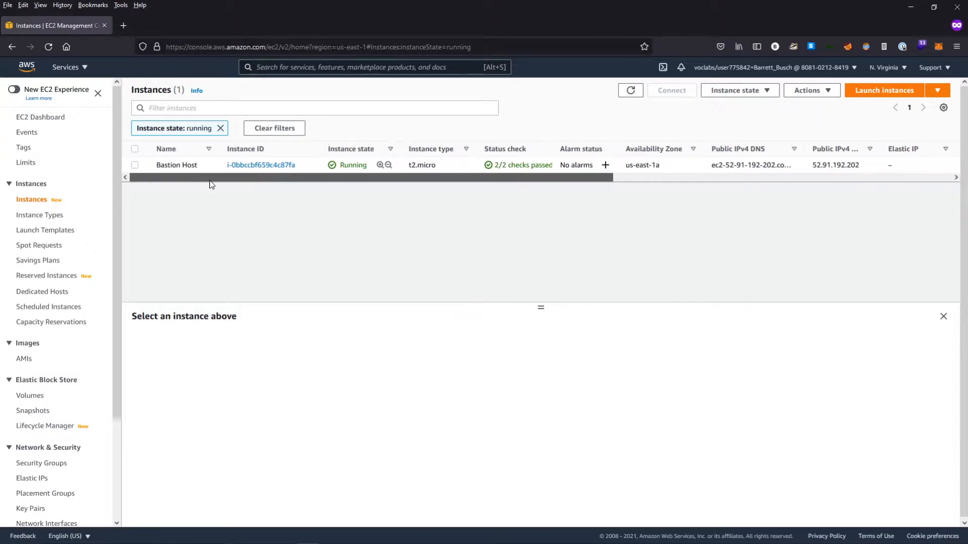
click(886, 92)
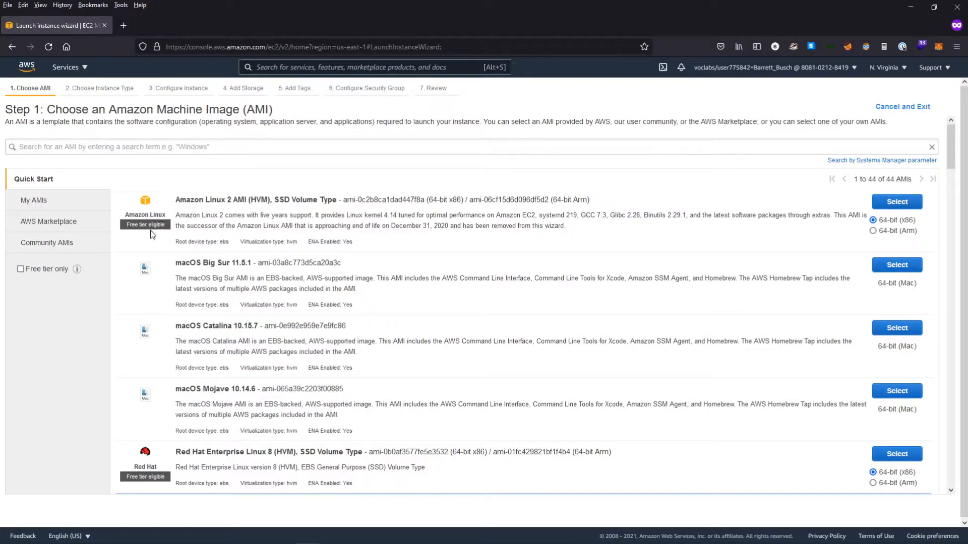
- Examine the Quick Start list of Amazon Machine Images and their operating systems
scroll(315, 313, down, 5)
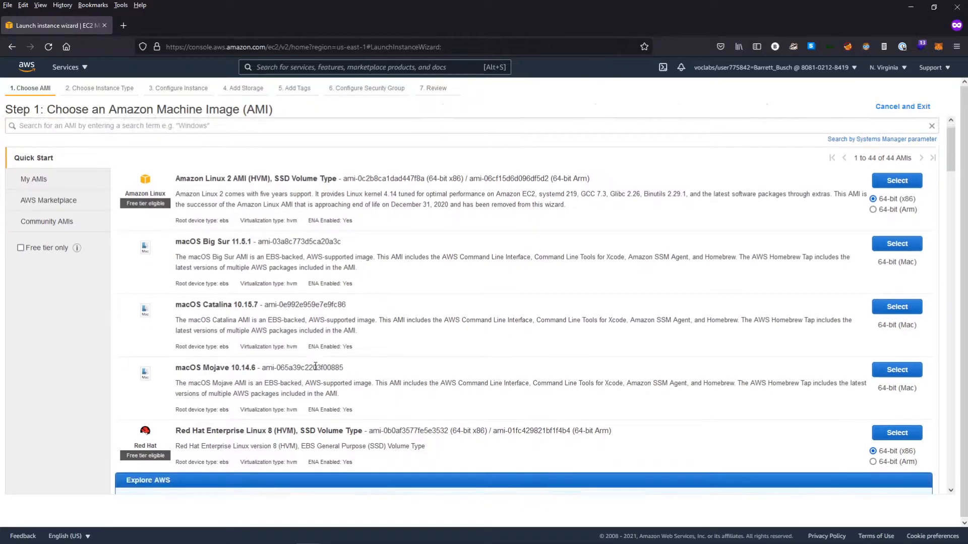
scroll(307, 372, down, 5)
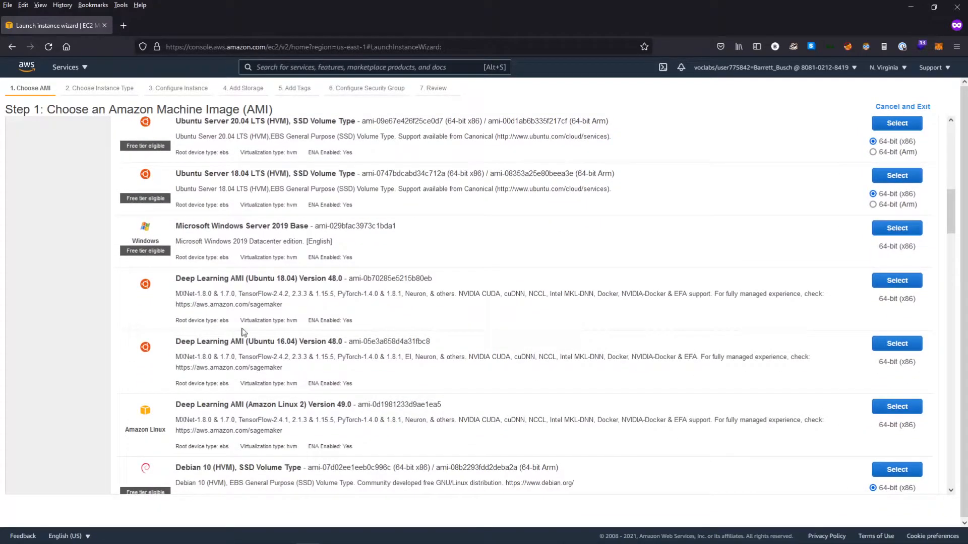
scroll(257, 318, up, 5)
scroll(286, 345, up, 6)
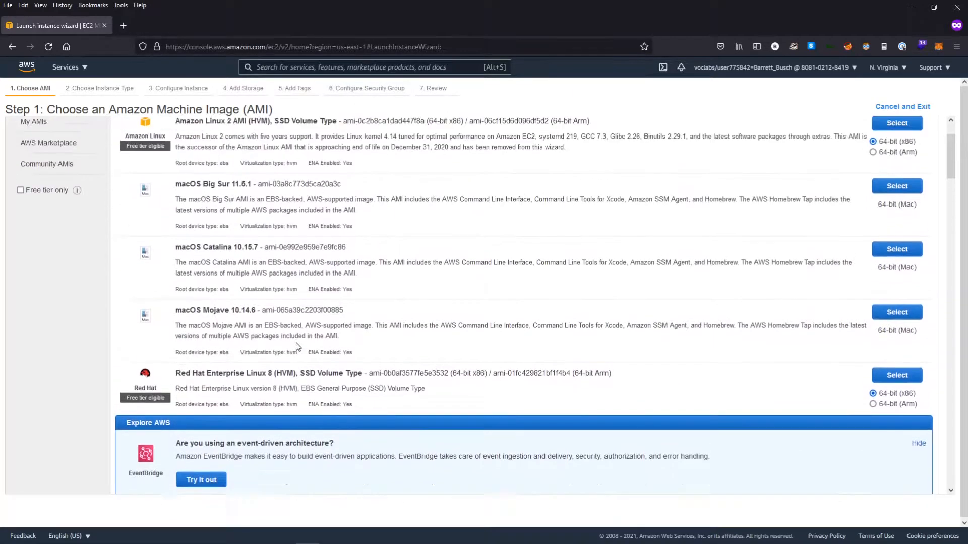
scroll(323, 340, down, 5)
scroll(330, 341, down, 1)
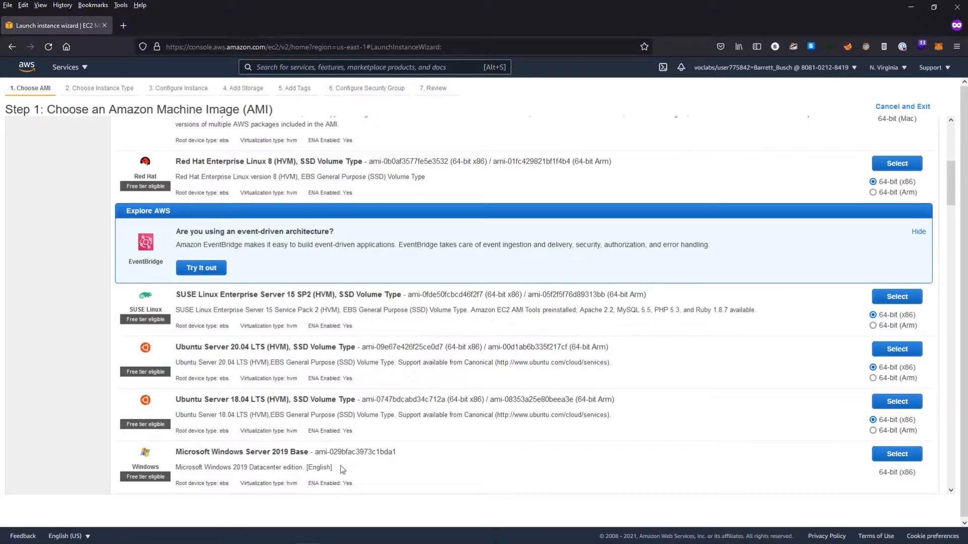
scroll(363, 411, down, 3)
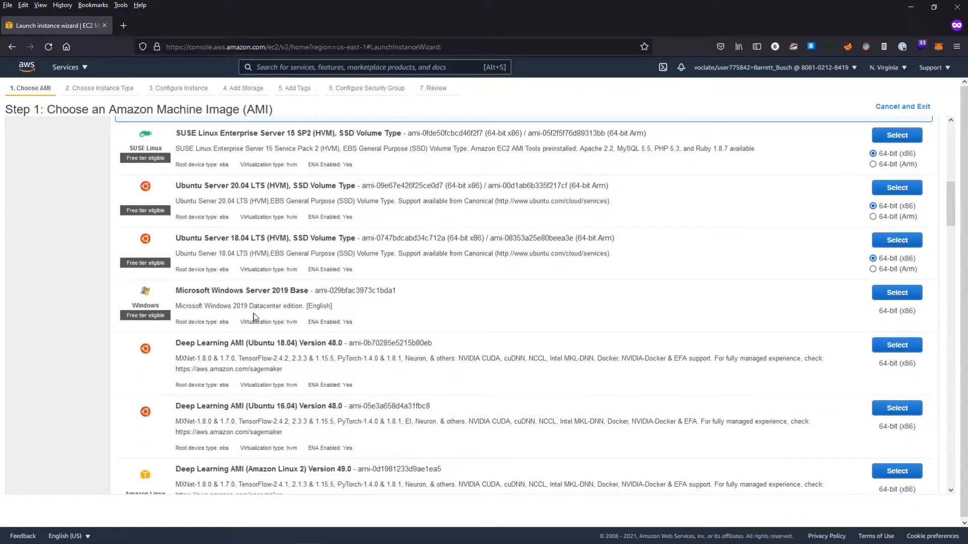
scroll(363, 384, down, 3)
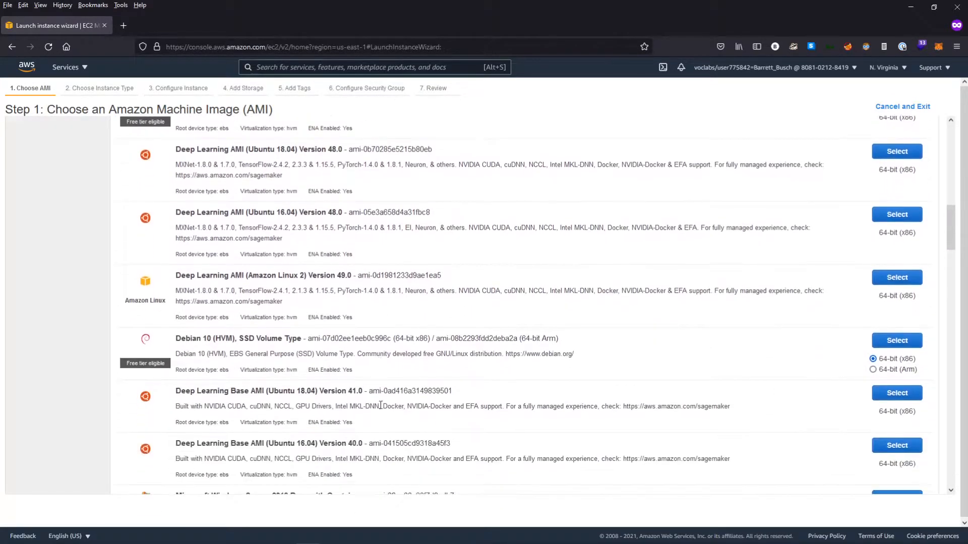
scroll(303, 365, down, 1)
scroll(360, 393, up, 15)
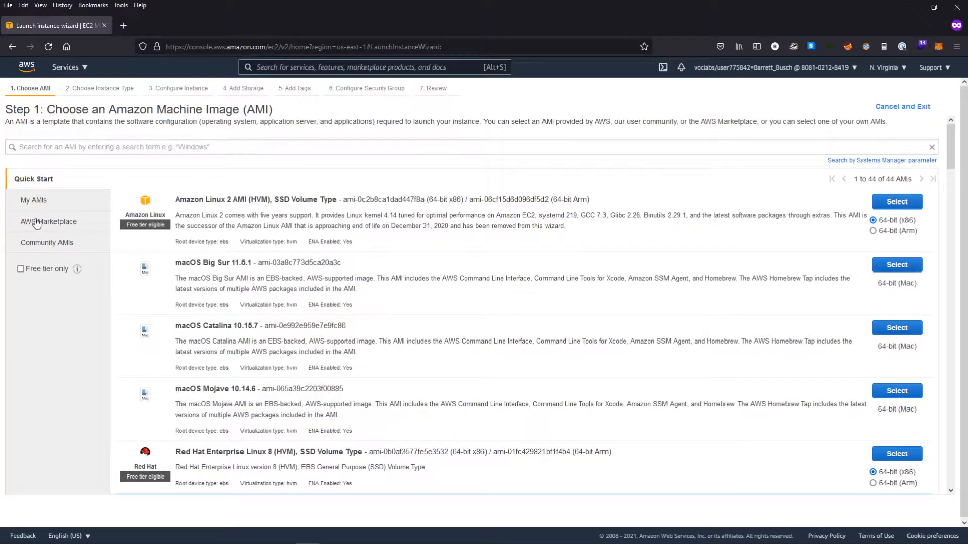
- Look through the AWS Marketplace, Community AMIs and My AMIs categories of machine images
click(46, 227)
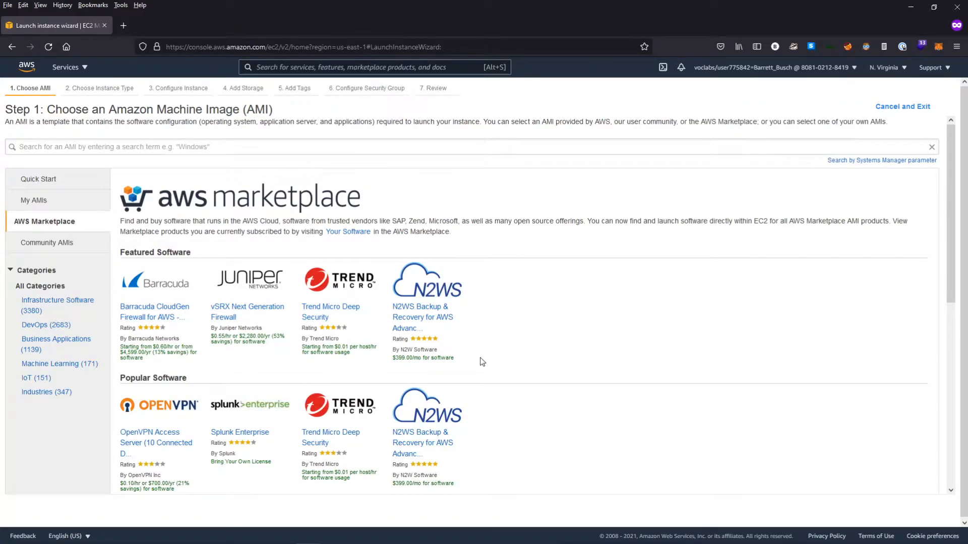
scroll(499, 348, down, 5)
scroll(499, 355, up, 1)
scroll(499, 353, up, 6)
click(55, 244)
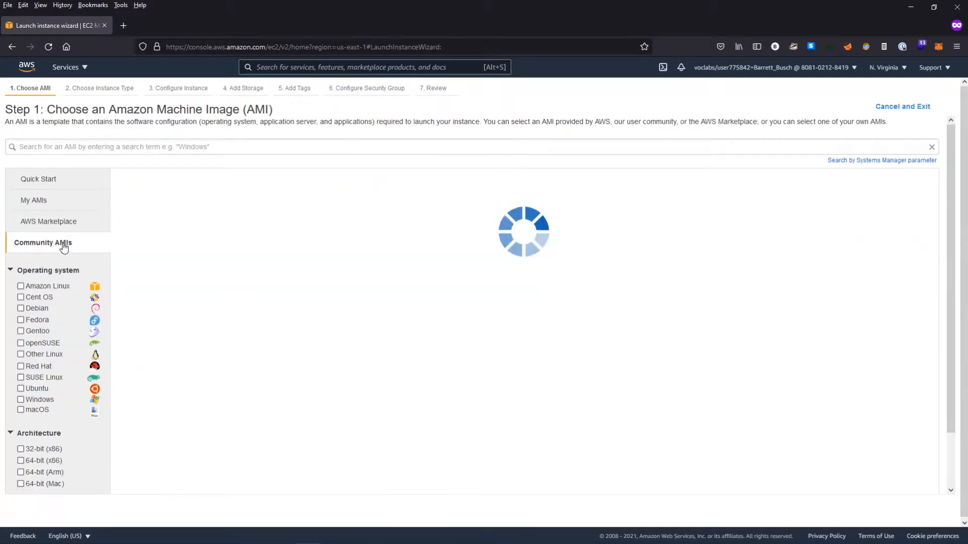
scroll(463, 347, down, 1)
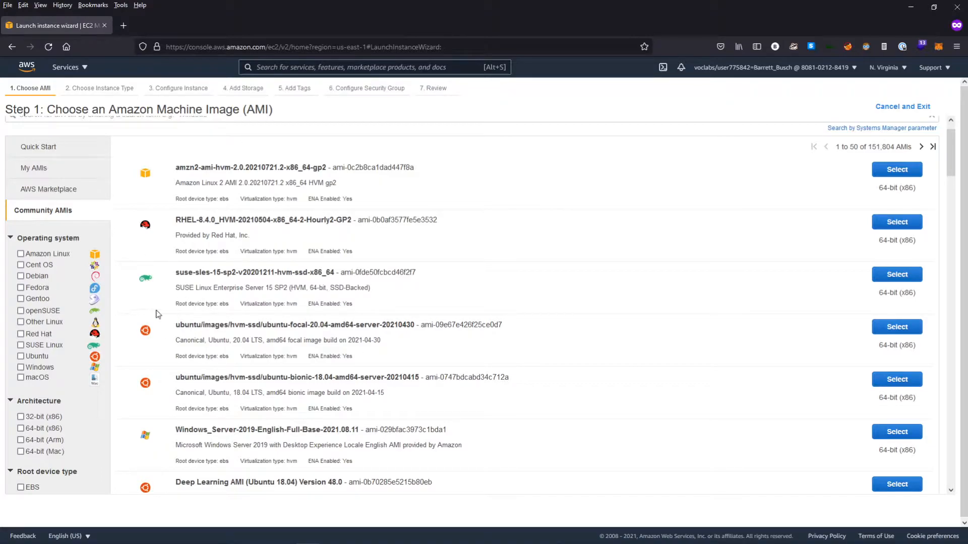
scroll(102, 274, up, 1)
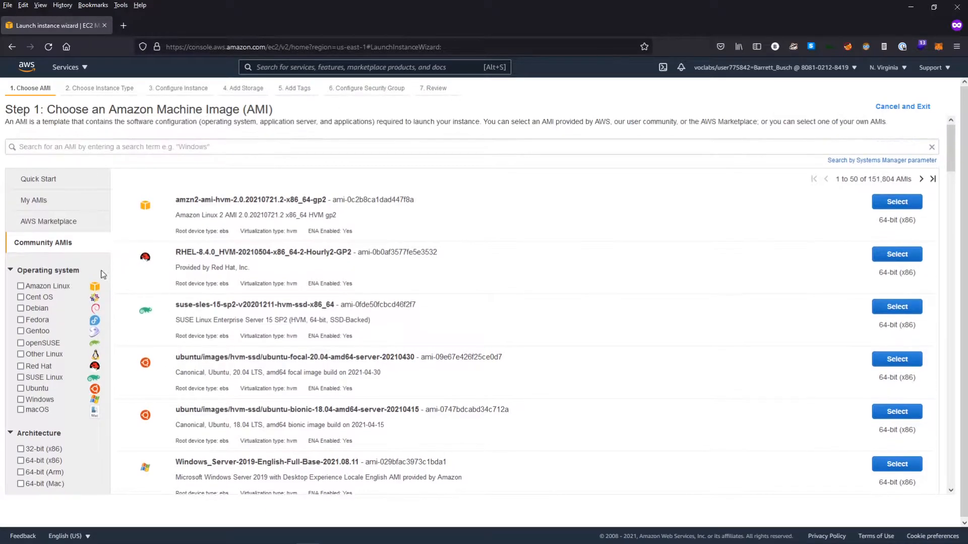
click(51, 222)
click(61, 247)
click(36, 203)
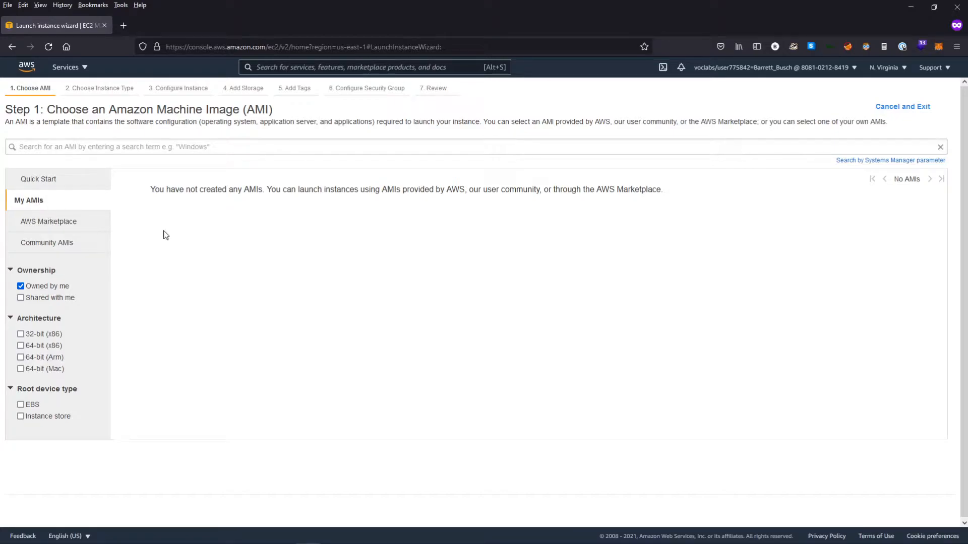
- Select the Quick Start Amazon Linux 2 AMI (64-bit x86), keep the t2.micro instance type and proceed to the instance details
click(56, 186)
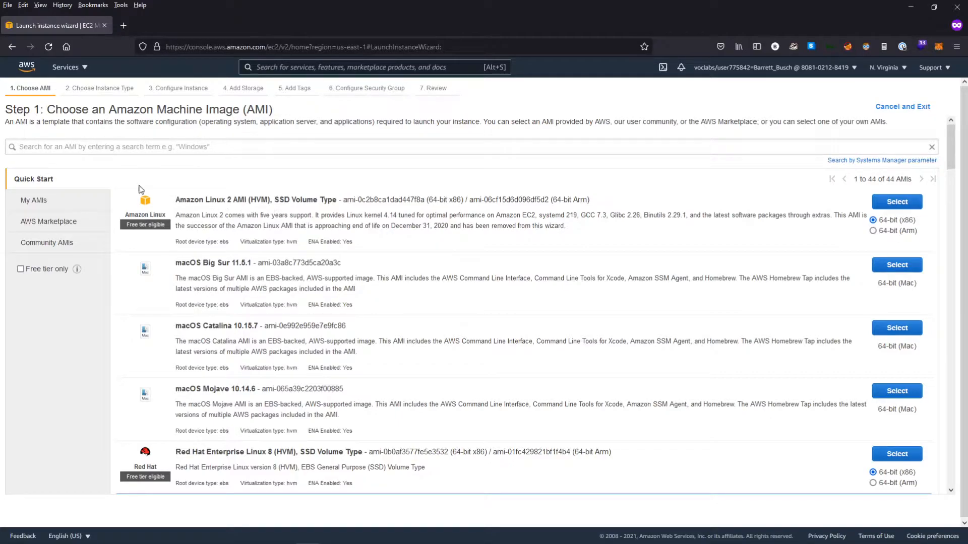
click(891, 203)
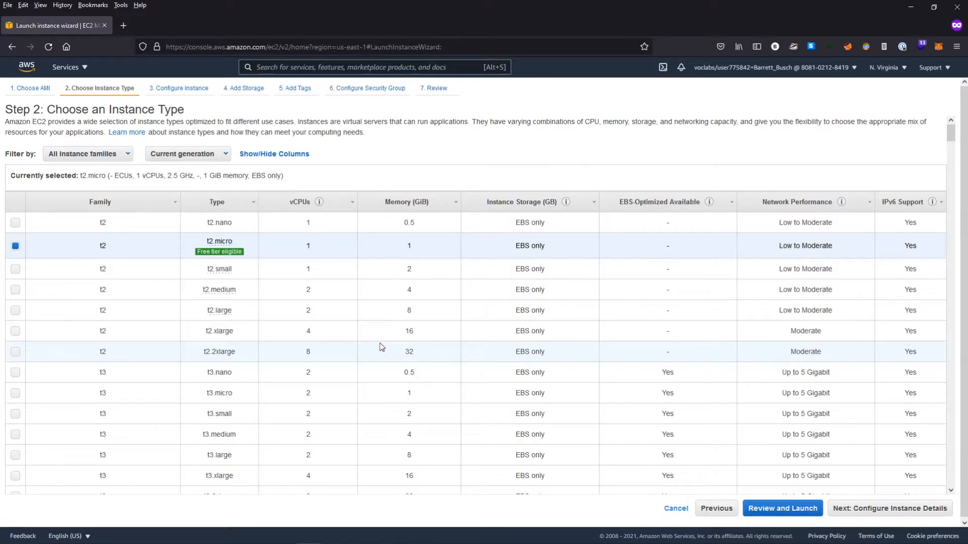
mouse_move(215, 240)
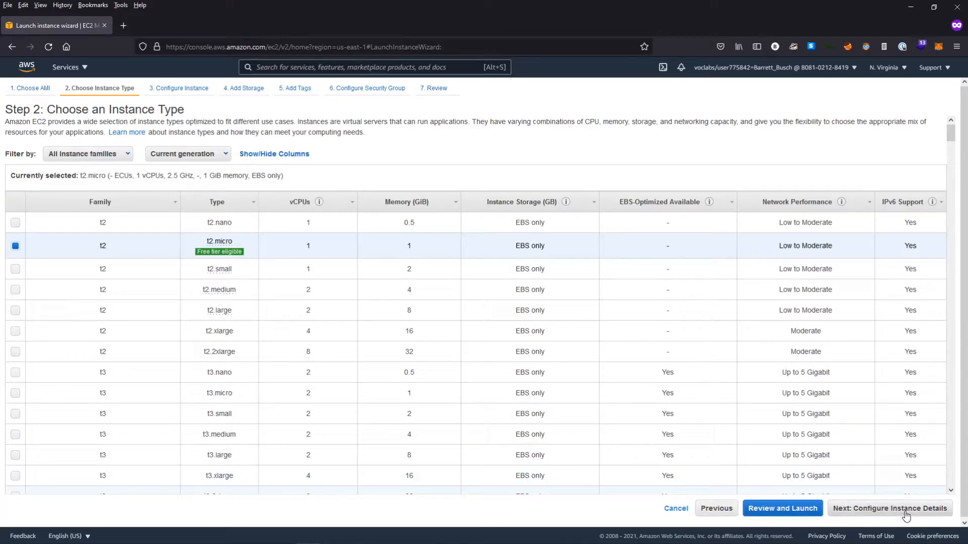
click(882, 512)
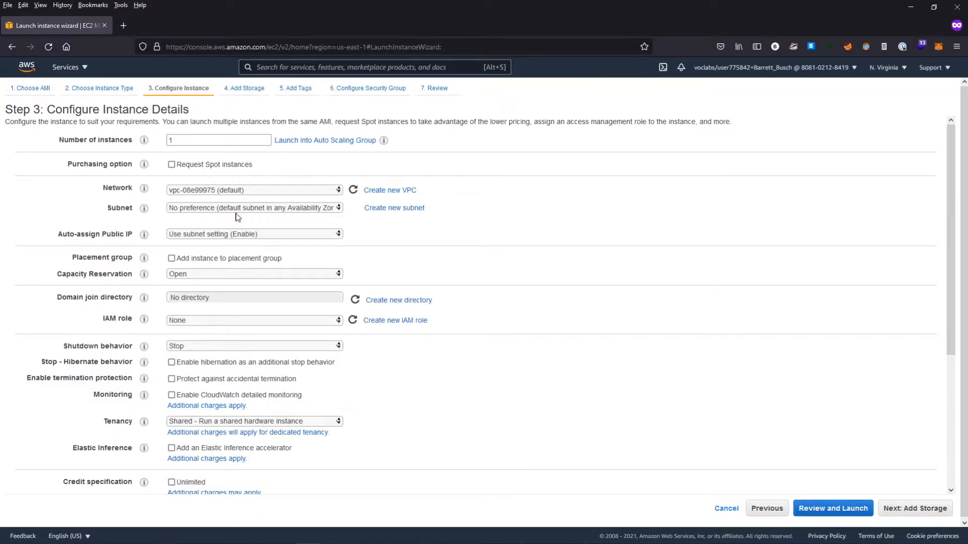
- Set the instance's network to Lab VPC, keeping Public Subnet 2 in us-east-1b and the subnet setting for auto-assigned public IP
click(240, 191)
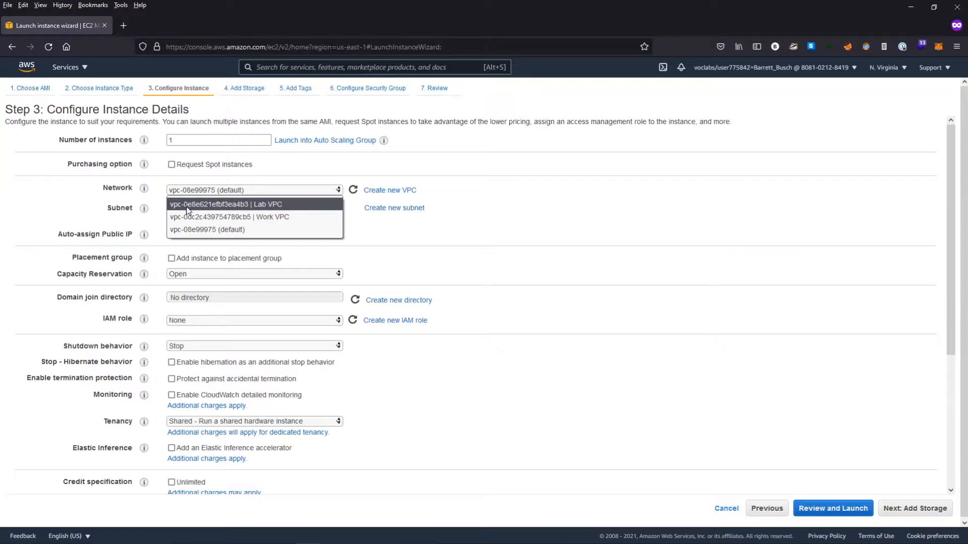
click(244, 204)
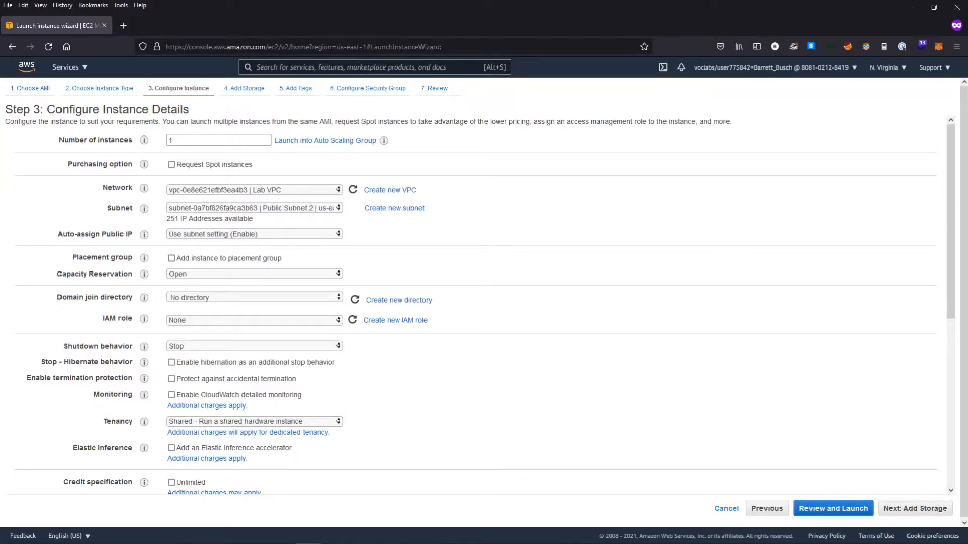
click(284, 207)
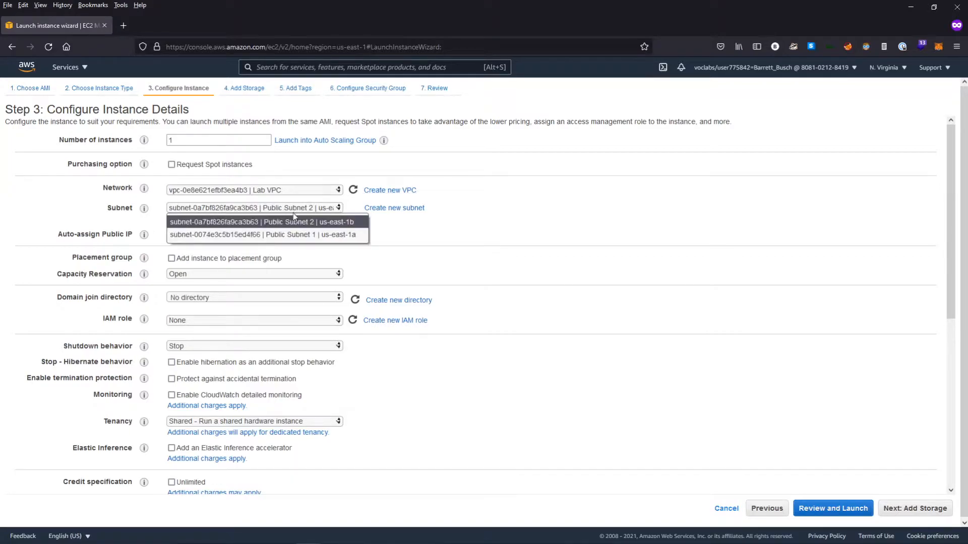
click(291, 224)
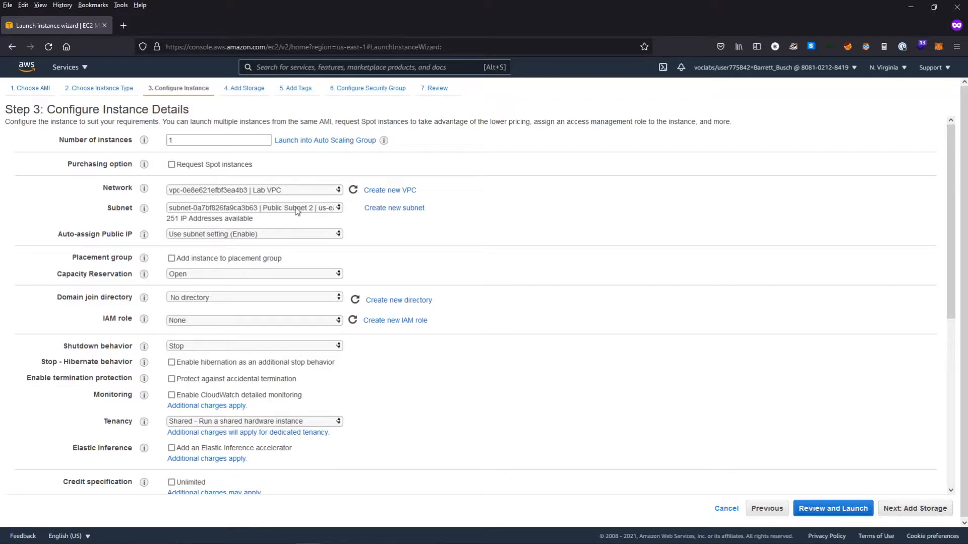
click(296, 208)
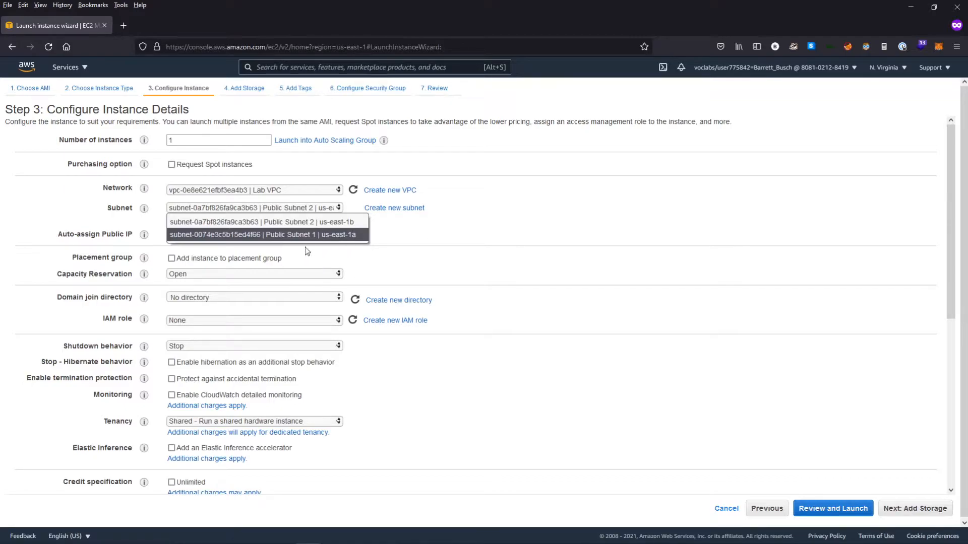
click(334, 221)
drag(381, 230, 309, 237)
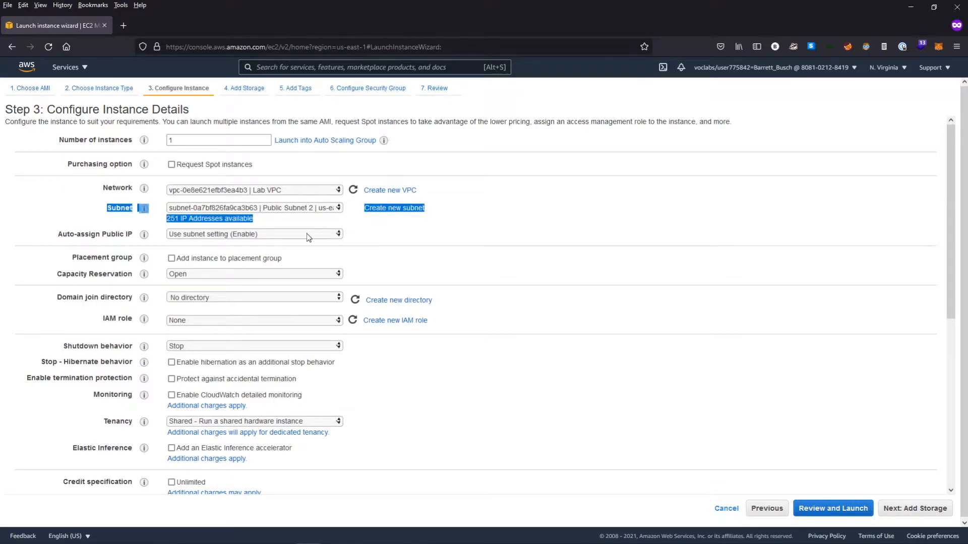
click(265, 249)
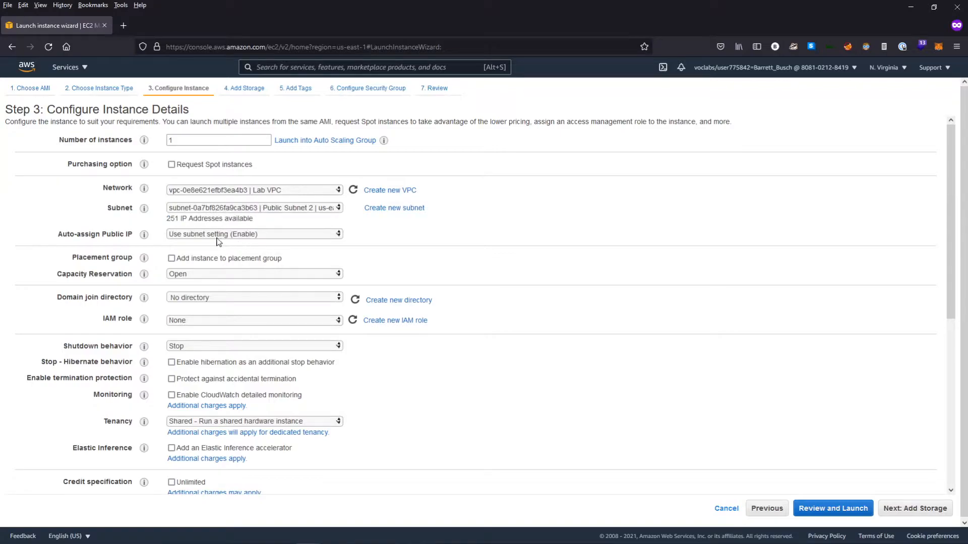
click(272, 234)
click(258, 249)
- Switch to the Lab 3 instructions and examine the user data script's commands that install, enable and start httpd
scroll(573, 270, down, 5)
scroll(374, 290, down, 3)
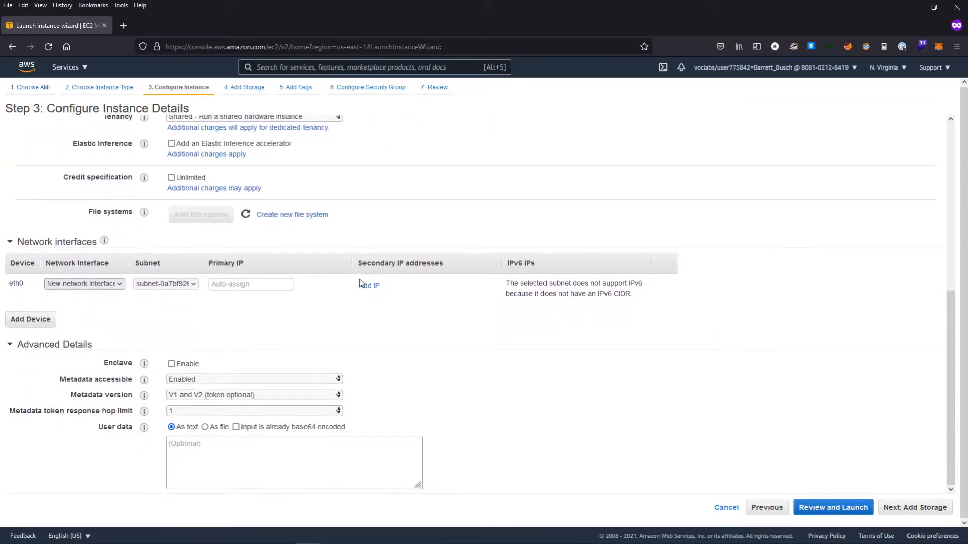
click(196, 442)
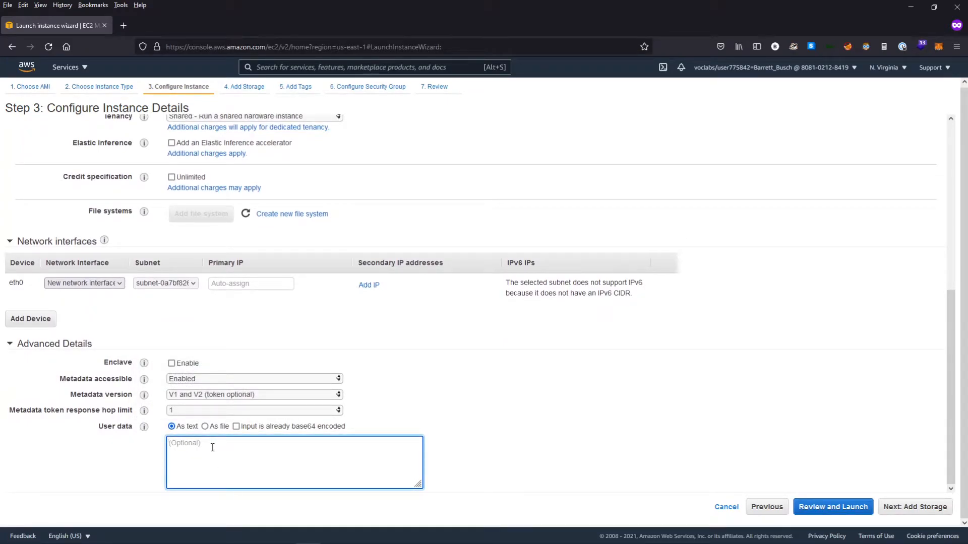
key(alt+Tab)
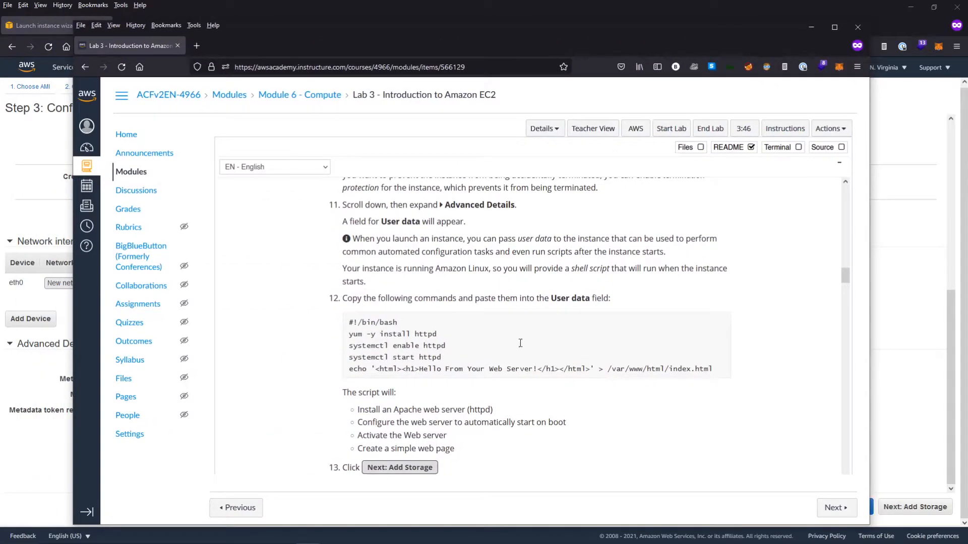
scroll(485, 347, down, 1)
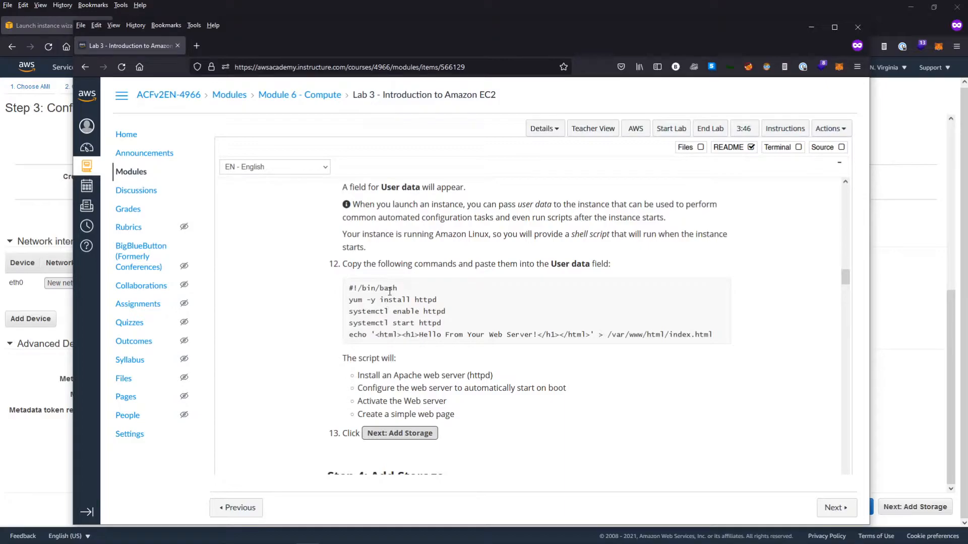
drag(399, 288, 377, 288)
drag(405, 289, 350, 288)
drag(442, 300, 343, 303)
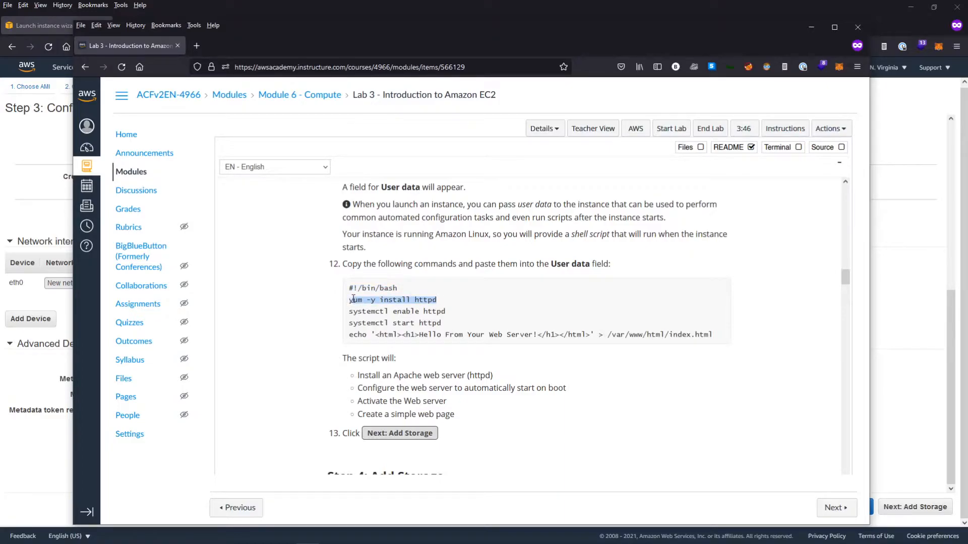
click(427, 308)
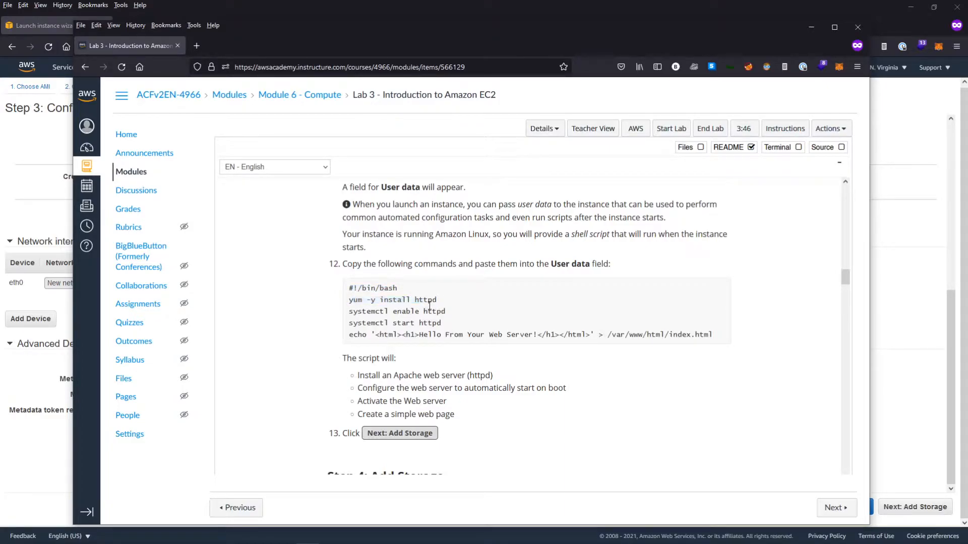
drag(360, 300, 350, 301)
click(437, 301)
drag(447, 322, 349, 311)
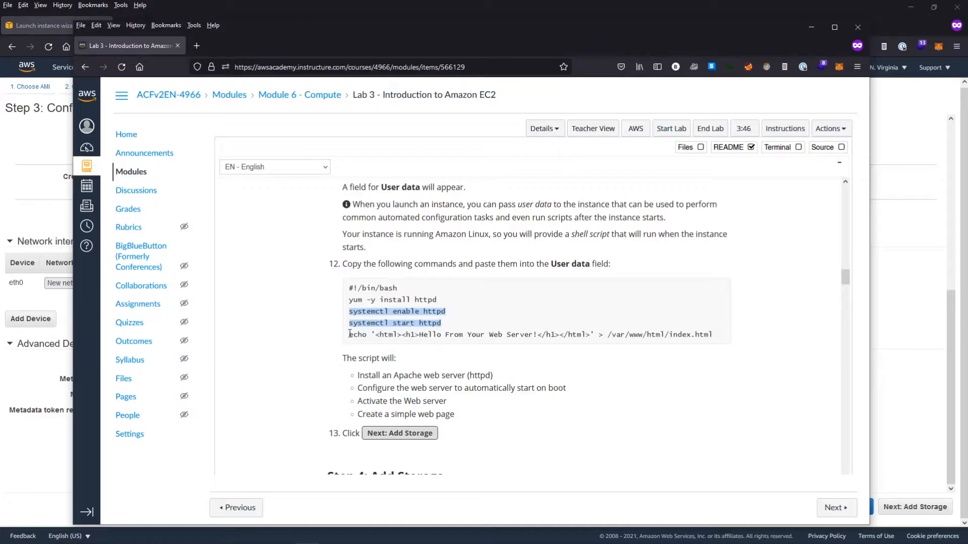
click(397, 334)
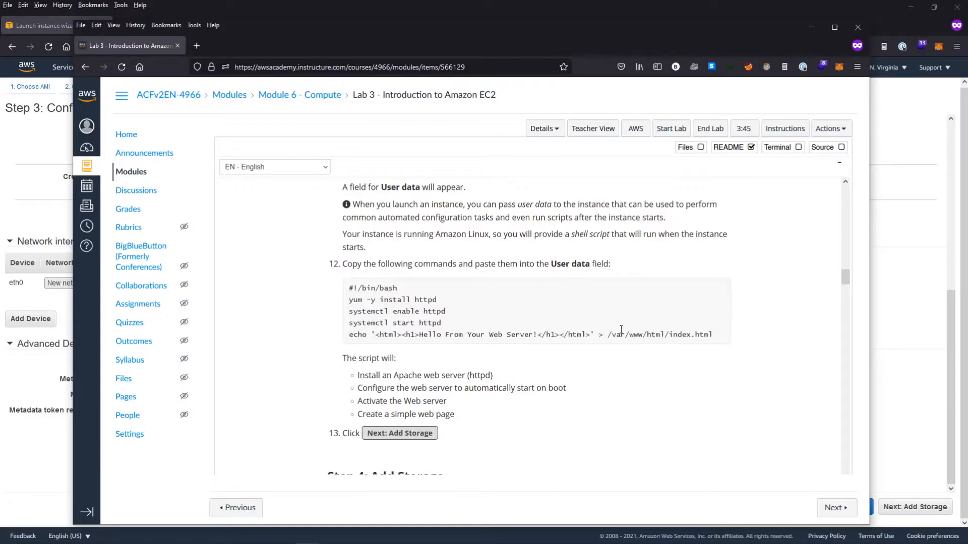
- Examine the script's echo command, its HTML text and the /var/www/html/index.html path it writes to
drag(607, 334, 669, 336)
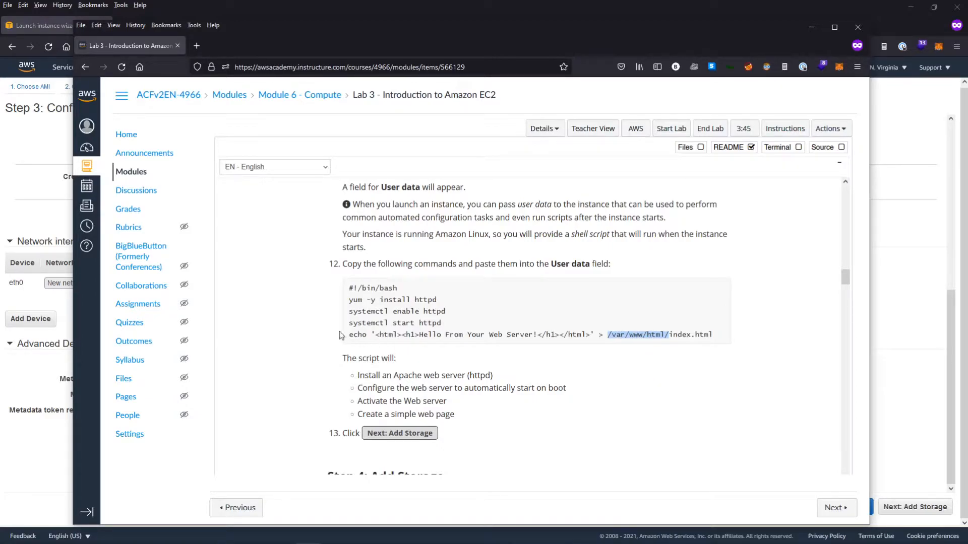
drag(348, 334, 726, 334)
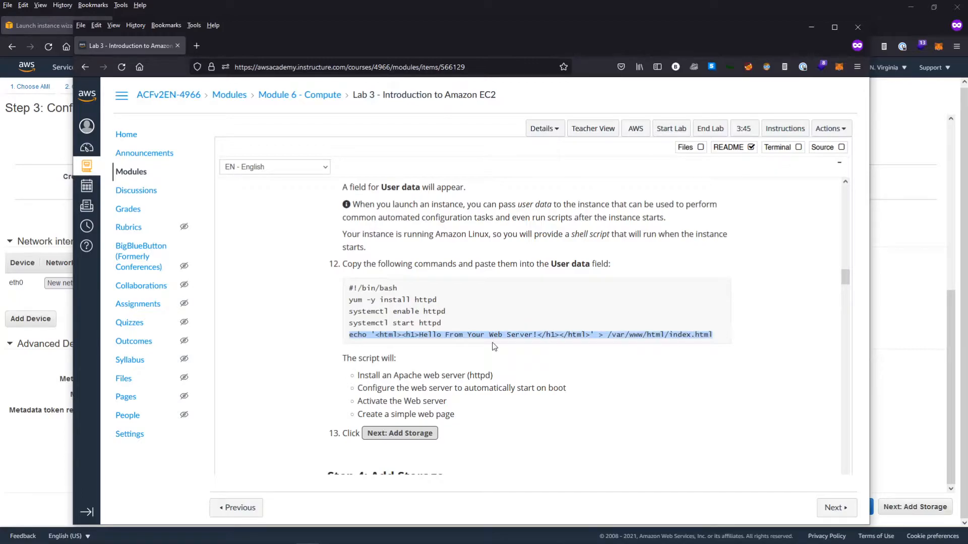
click(553, 347)
drag(351, 335, 593, 334)
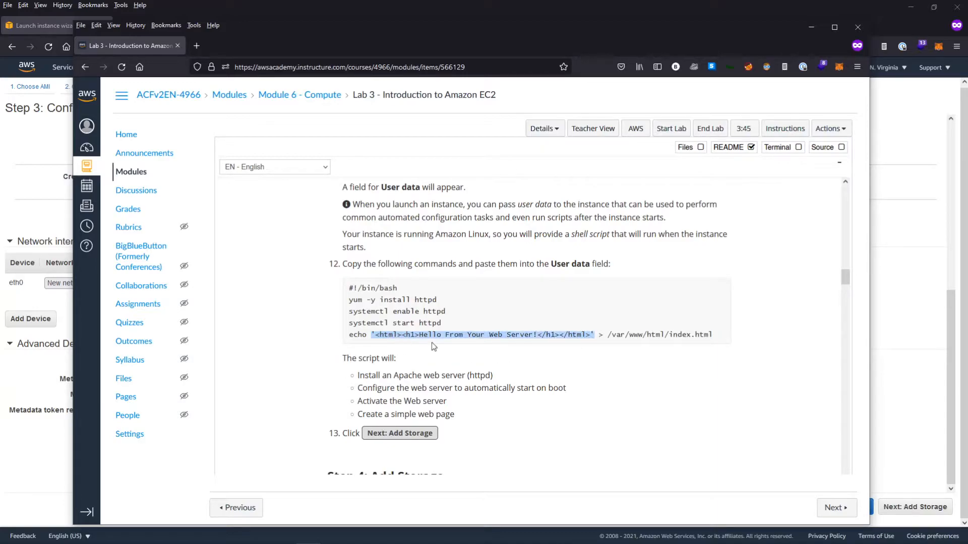
drag(419, 334, 603, 335)
click(537, 334)
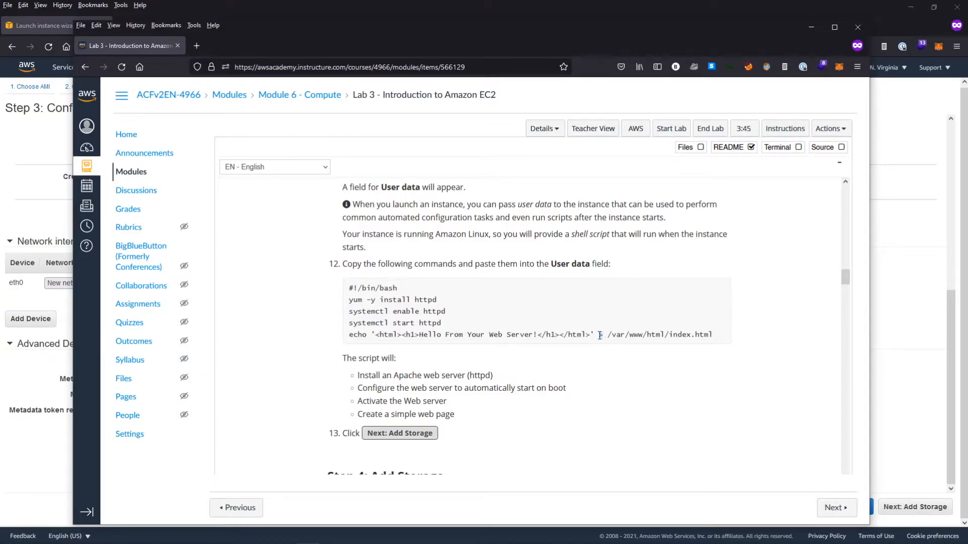
drag(596, 335, 370, 335)
drag(607, 335, 671, 337)
drag(348, 335, 718, 333)
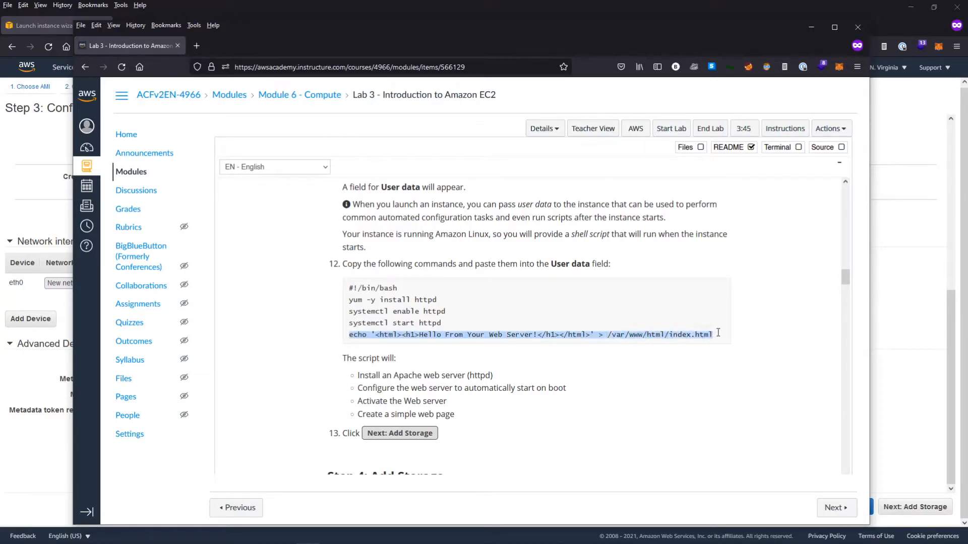
click(678, 340)
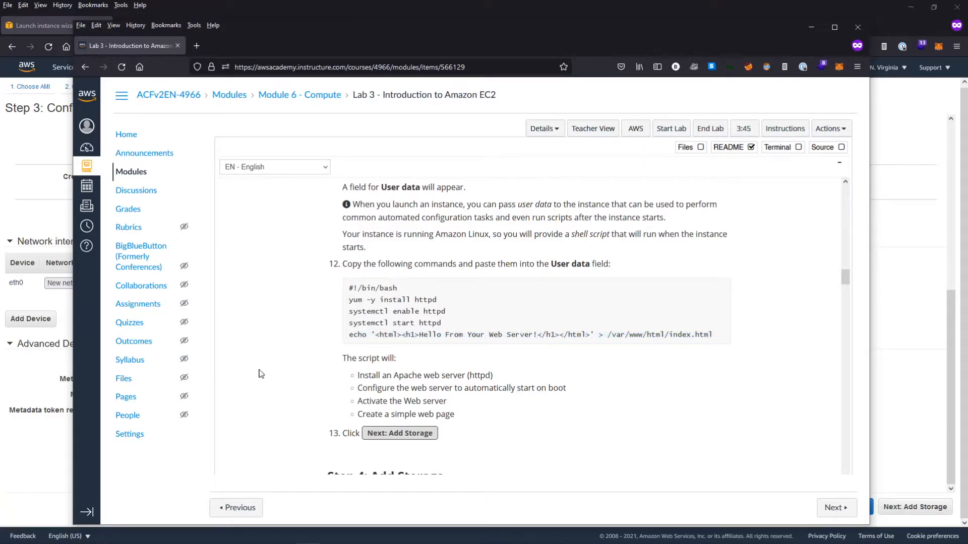
- Copy the complete bash script from the lab instructions and paste it into the instance's User data
drag(348, 288, 726, 337)
right_click(373, 317)
click(393, 328)
drag(538, 50, 0, 46)
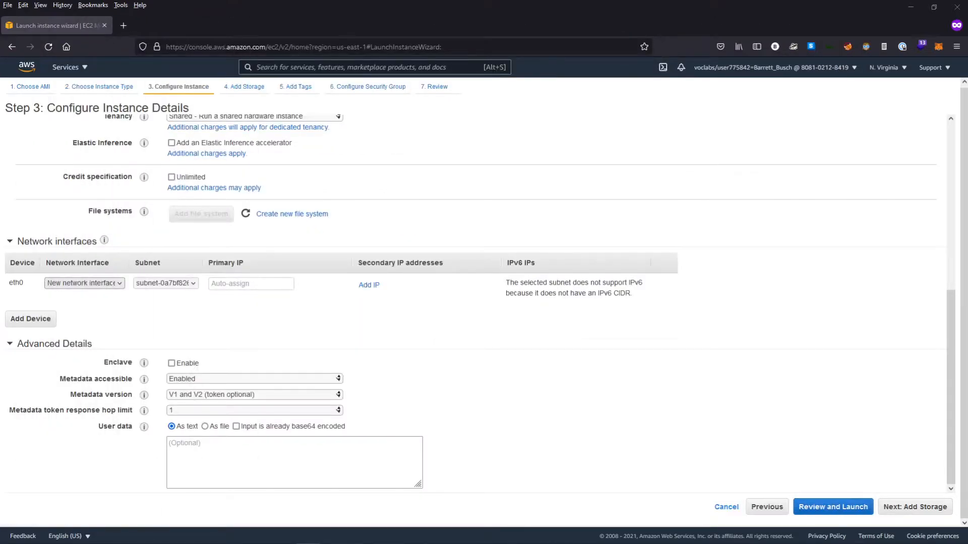
click(250, 462)
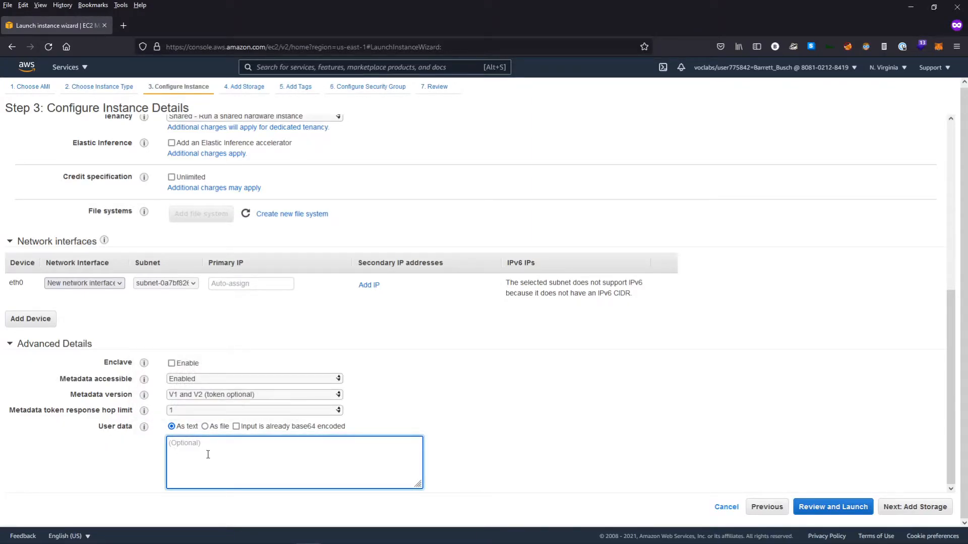
key(ctrl+v)
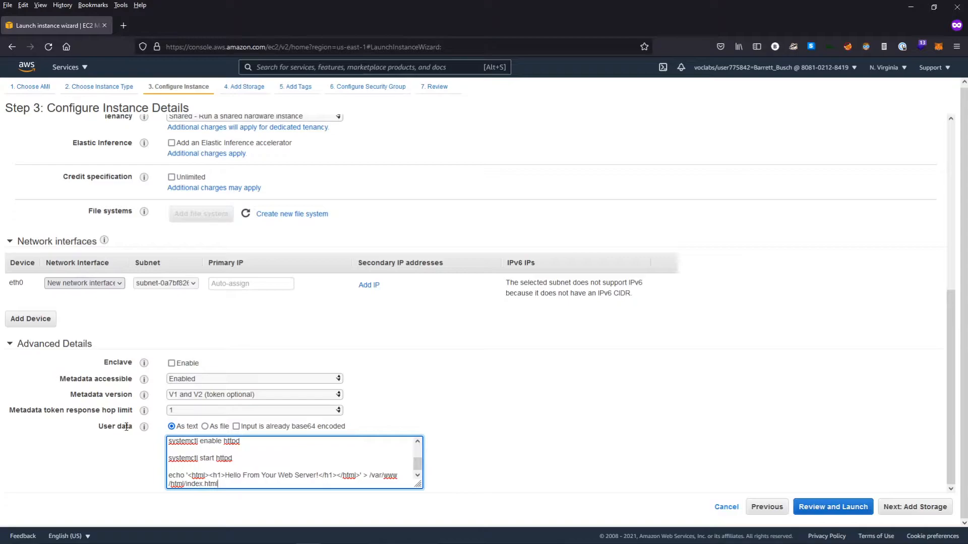
- Remove the blank lines between the user data script's commands and the stray space inside the opening html tag
scroll(237, 474, up, 2)
scroll(240, 475, up, 2)
scroll(464, 417, down, 2)
click(190, 450)
key(Delete)
click(191, 460)
key(Delete)
click(192, 469)
key(Delete)
click(192, 477)
key(Delete)
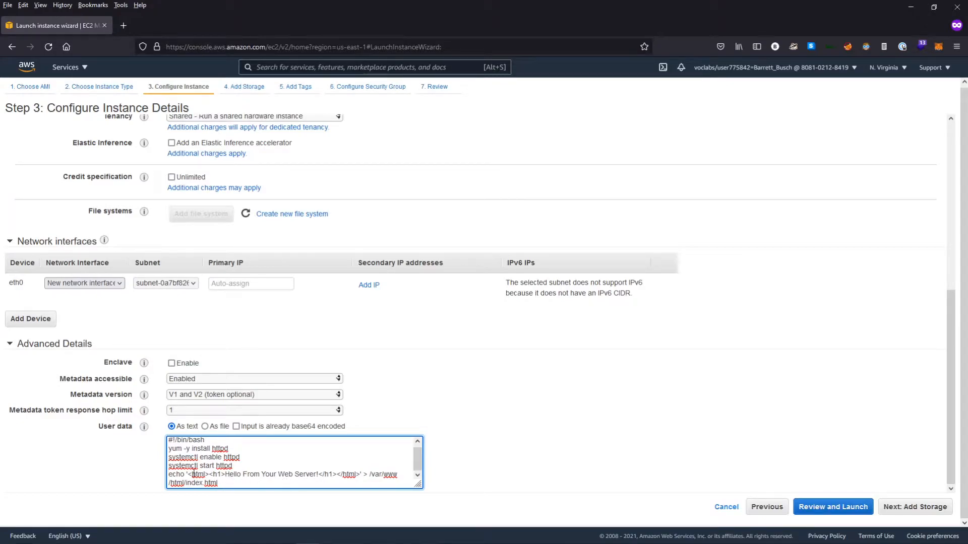
click(200, 478)
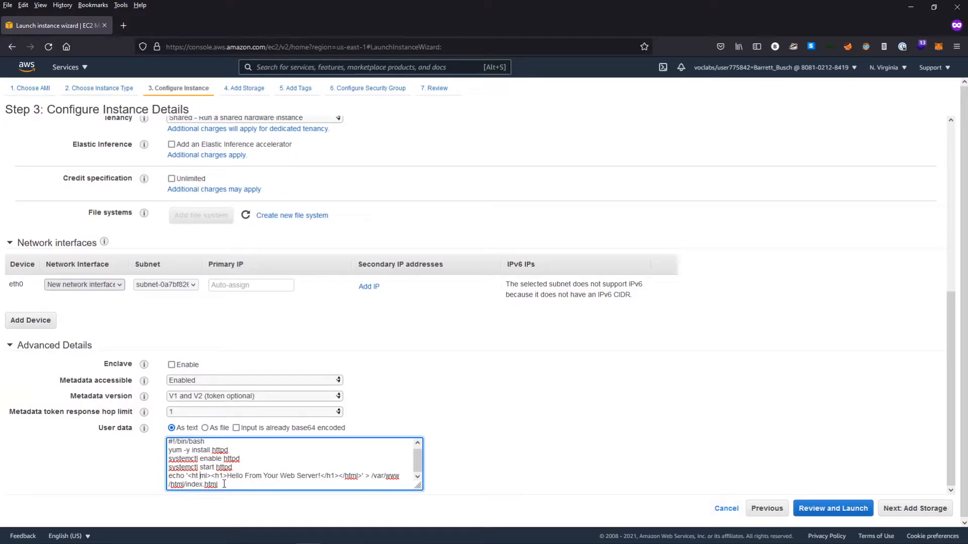
key(BackSpace)
key(BackSpace)
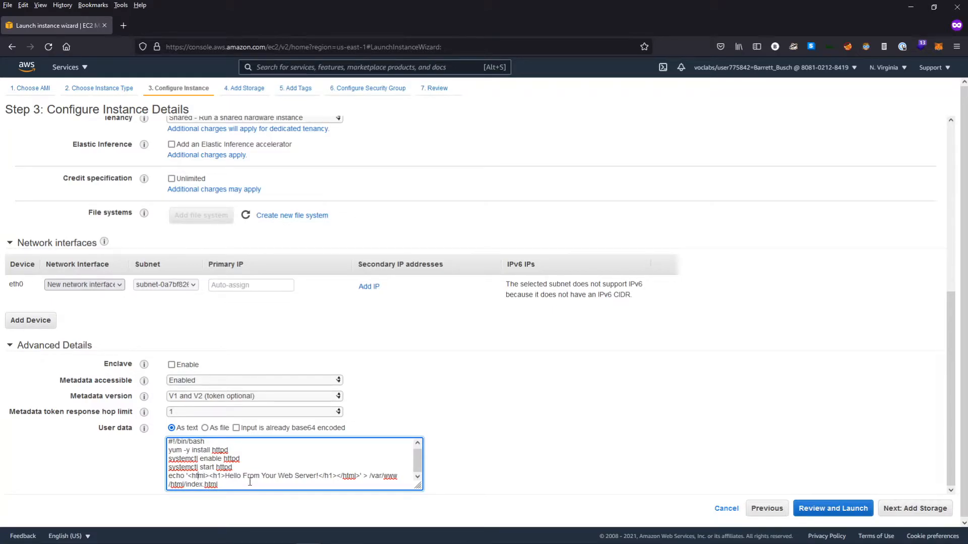
- Proceed to storage, keep the 8 GiB General Purpose SSD (gp2) root volume and continue to the tags
drag(242, 481, 132, 421)
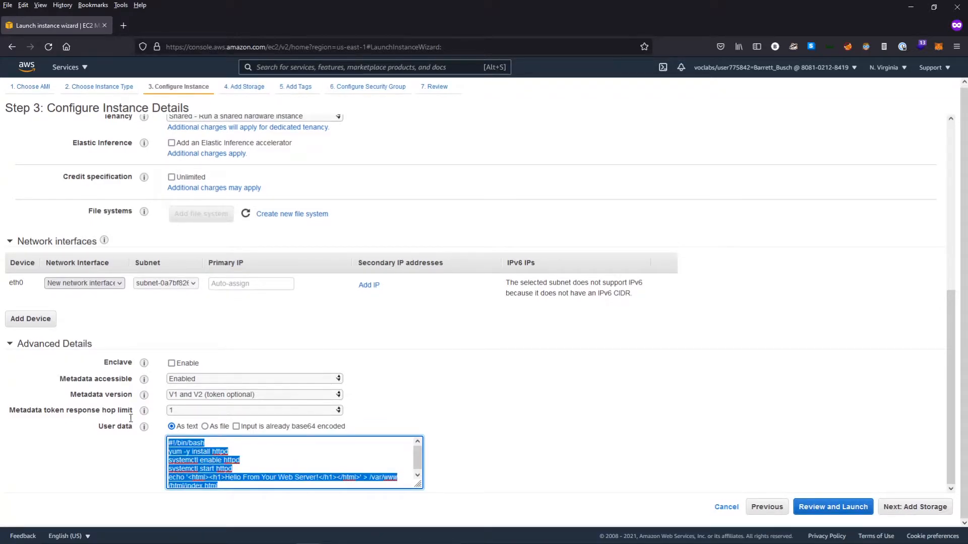
click(524, 434)
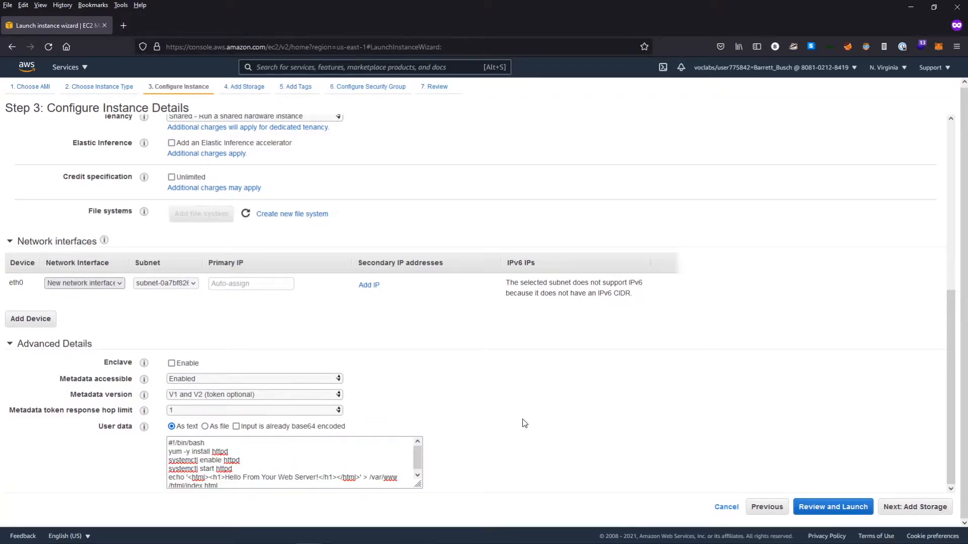
click(912, 511)
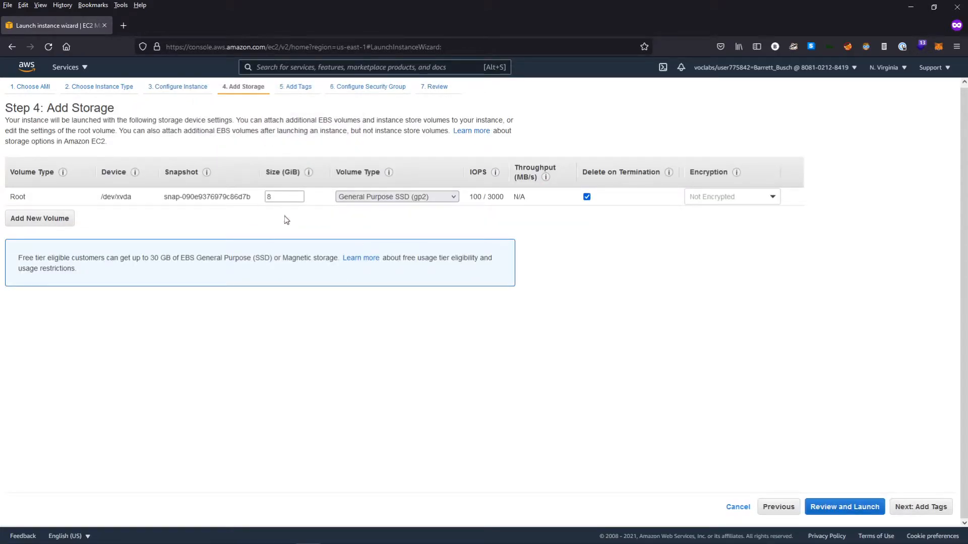
click(920, 507)
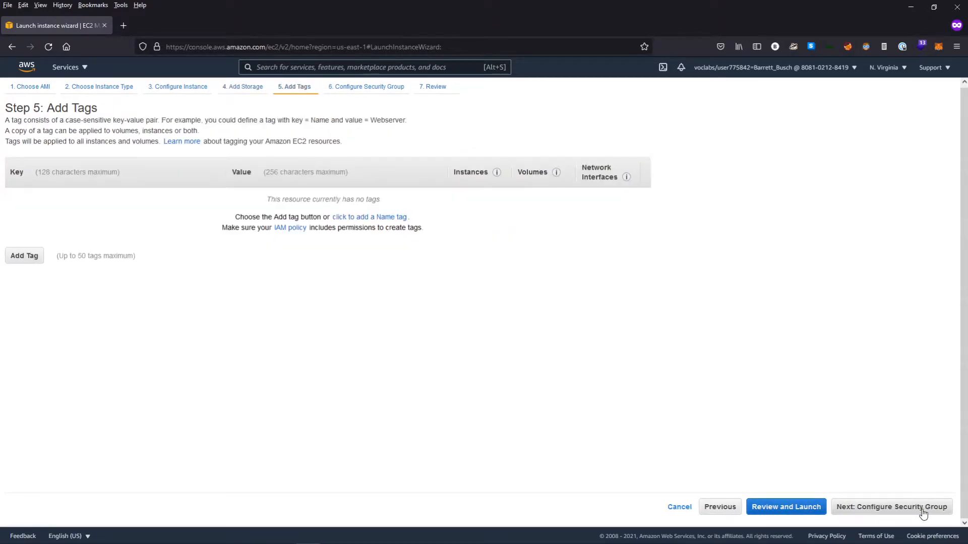
- Add a tag with key Name and value Web Server, and proceed to the security group configuration
click(25, 256)
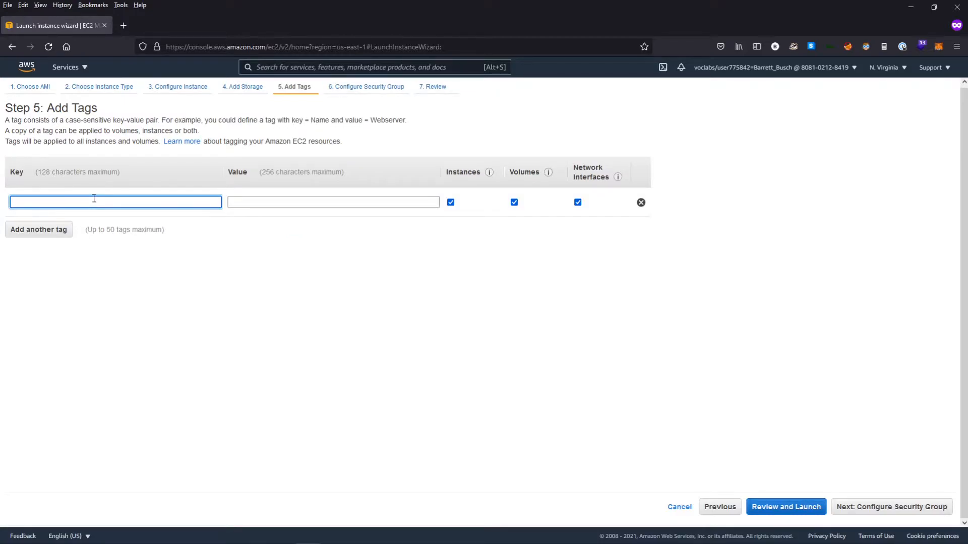
text(Name)
key(Tab)
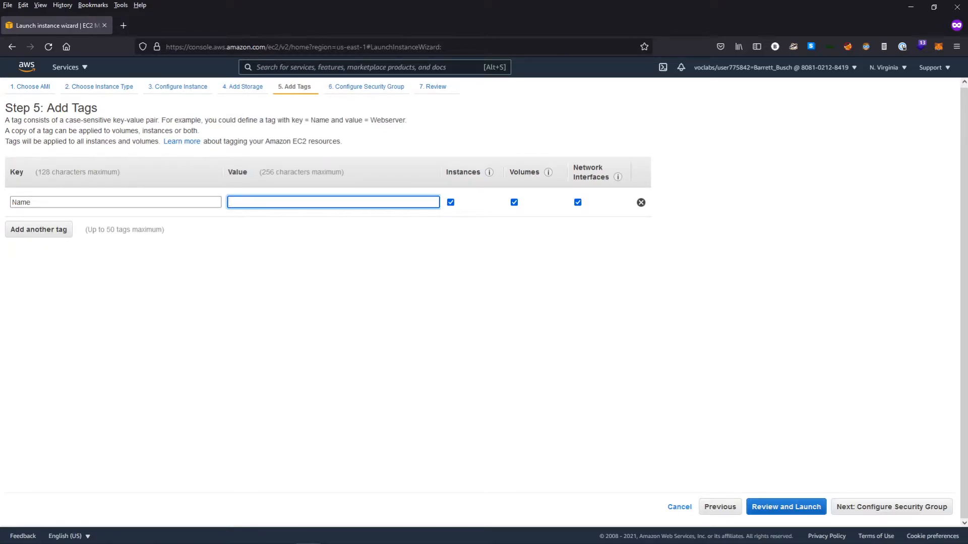
text(Web Server)
click(887, 509)
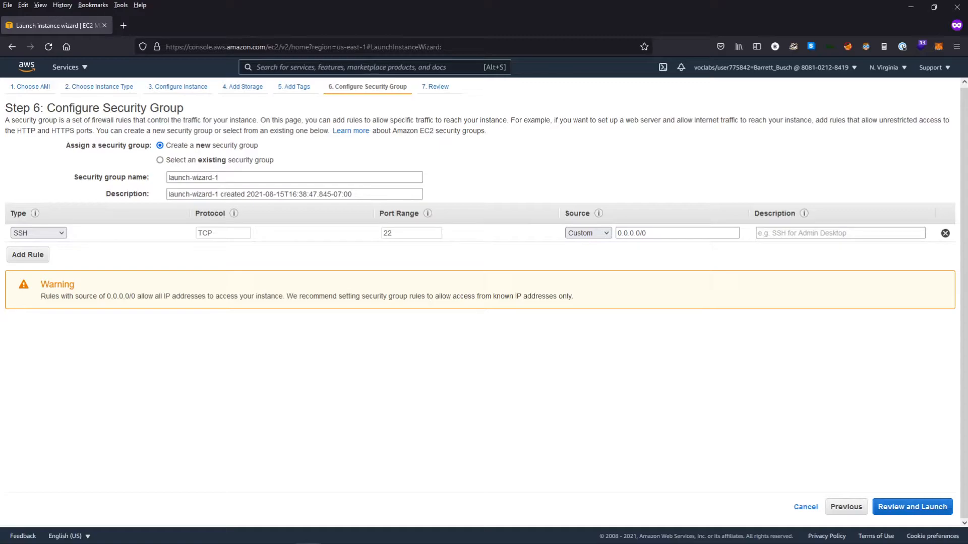
- Name the new security group Web Server security group
drag(222, 178, 154, 177)
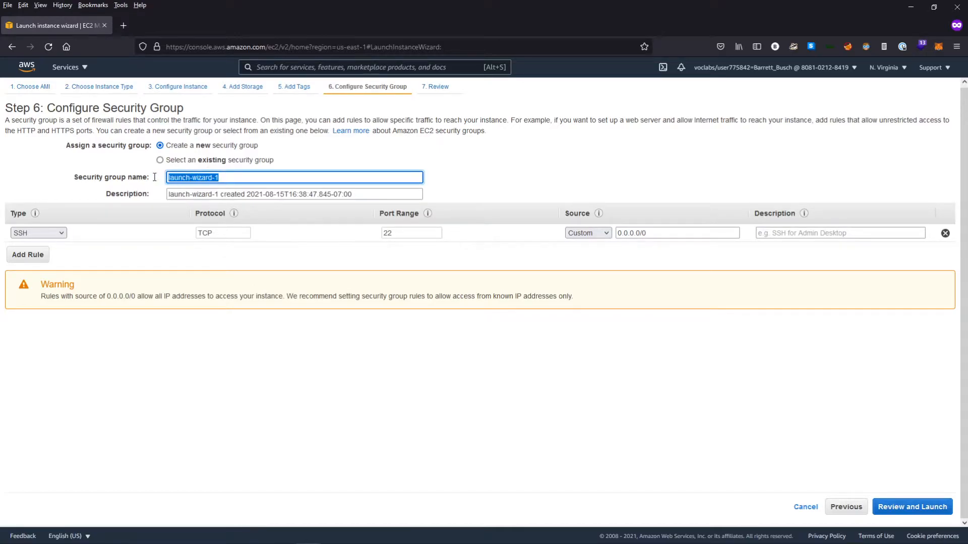
text(W)
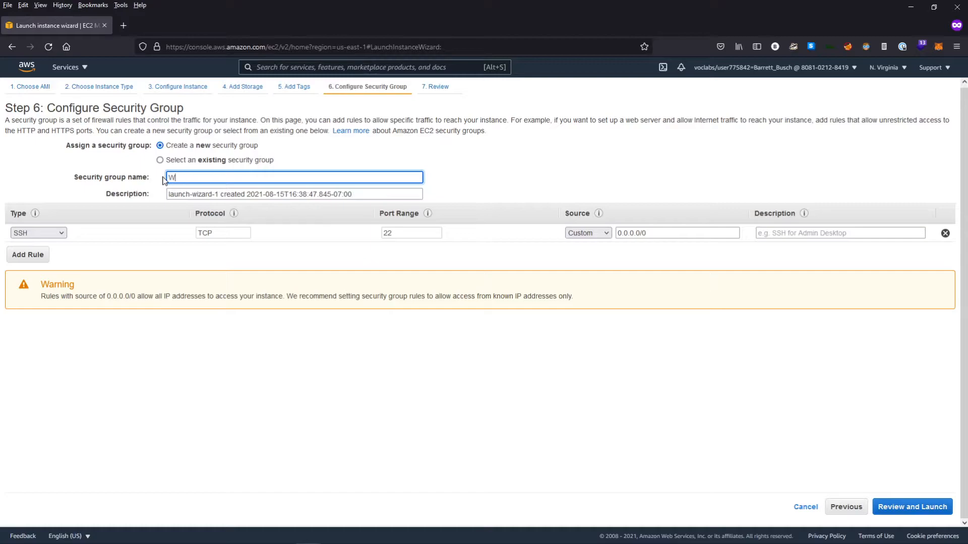
text(eb Server security group)
key(Tab)
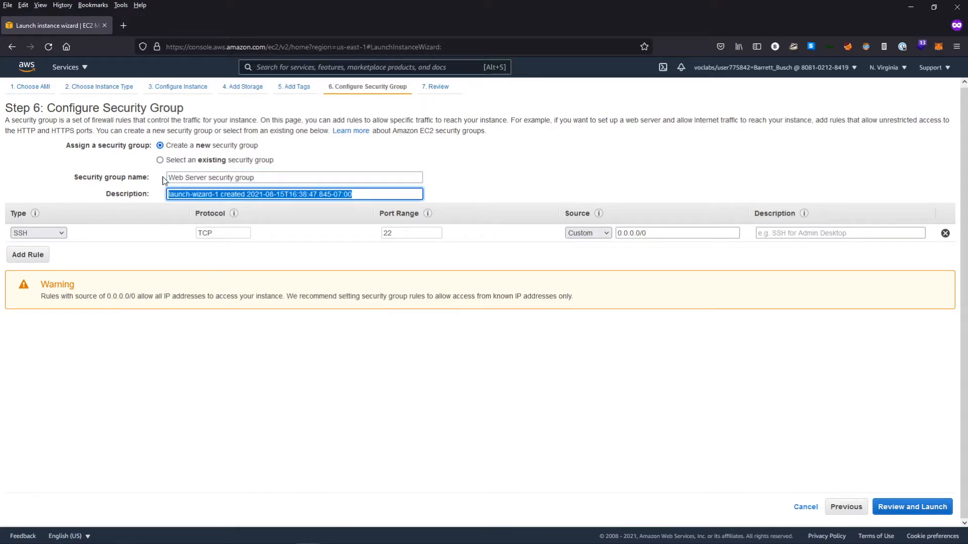
- Set the security group's description to Security group for my web server
text(Se)
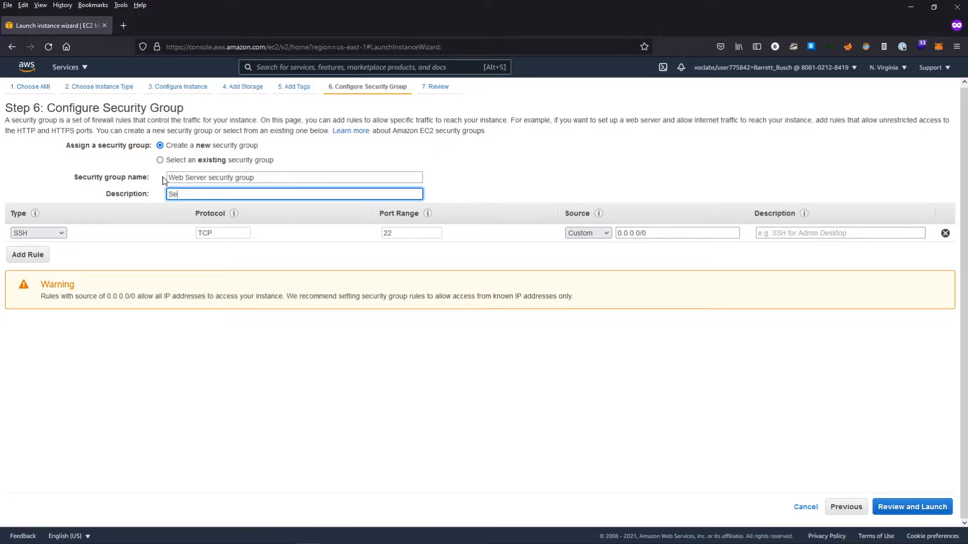
text(curity grop for my we)
key(BackSpace)
key(BackSpace)
key(BackSpace)
key(BackSpace)
key(BackSpace)
key(BackSpace)
text(up for my web server)
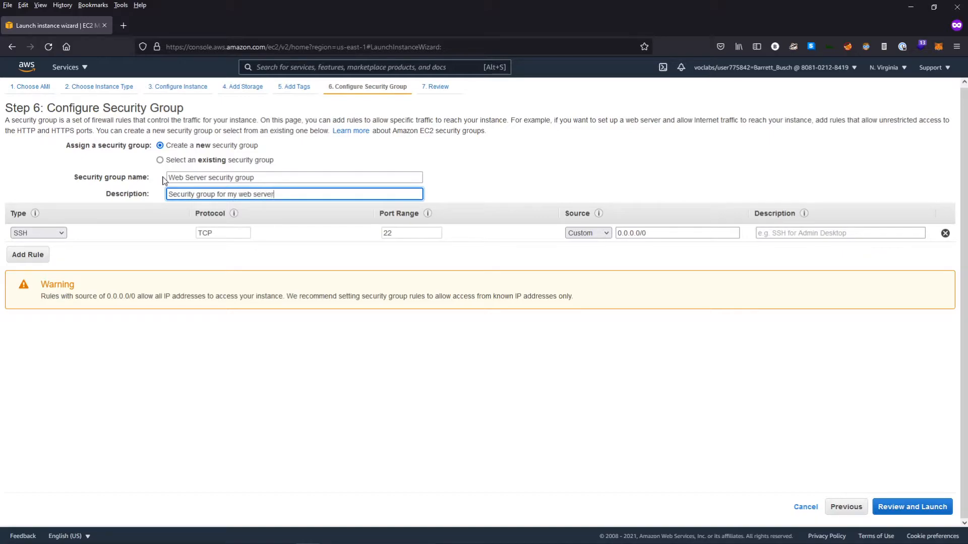
click(366, 330)
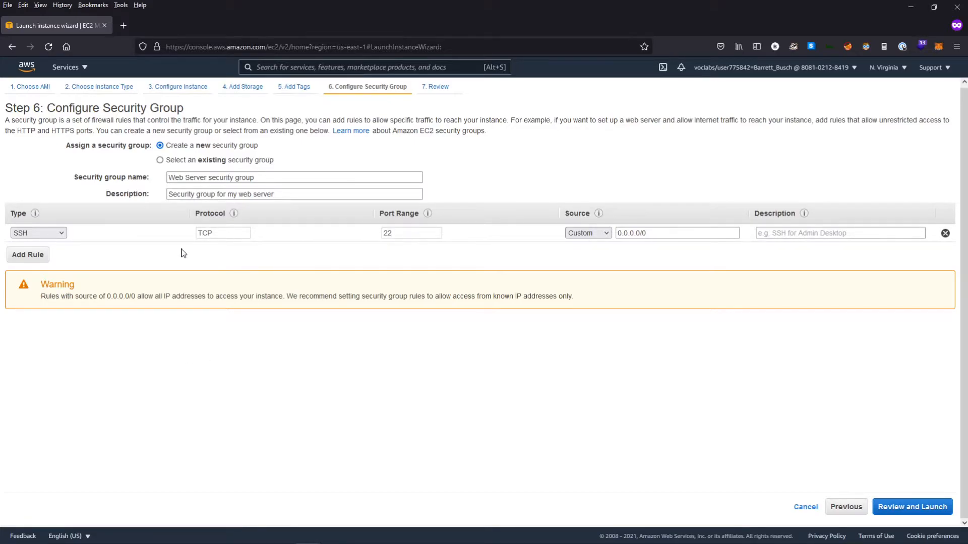
- Examine the port range and source address of the existing SSH rule
drag(434, 235, 362, 233)
click(650, 232)
drag(650, 233, 598, 233)
drag(667, 229, 614, 235)
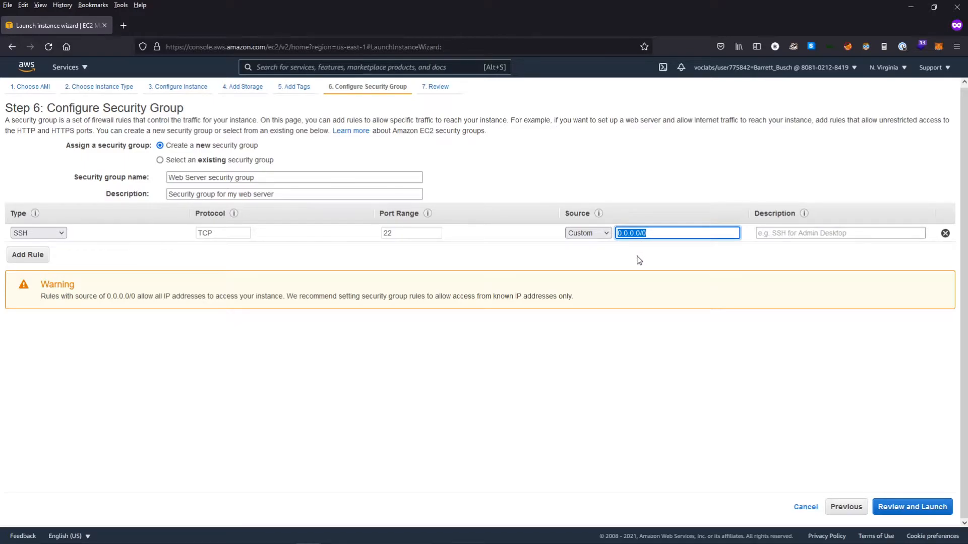
click(641, 254)
drag(652, 233, 617, 235)
click(672, 255)
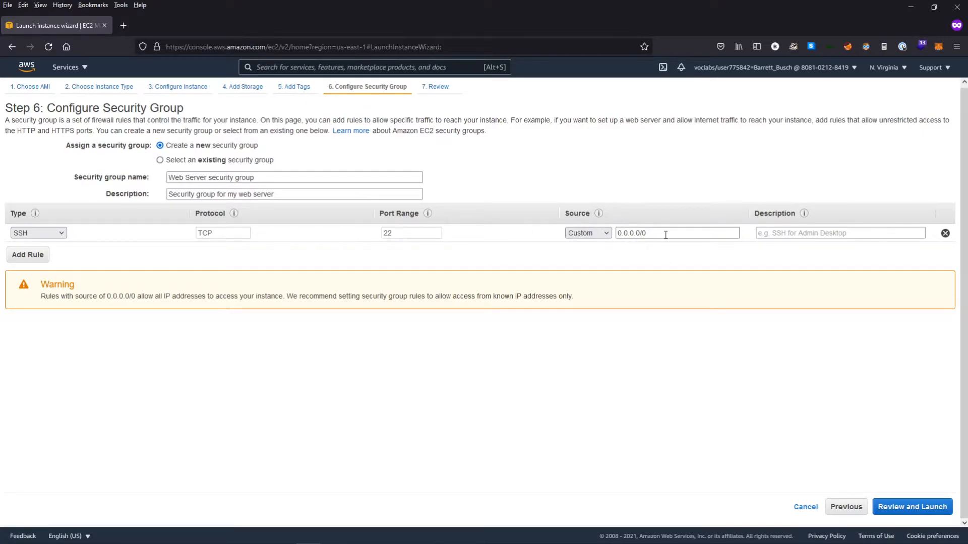
drag(666, 233, 597, 233)
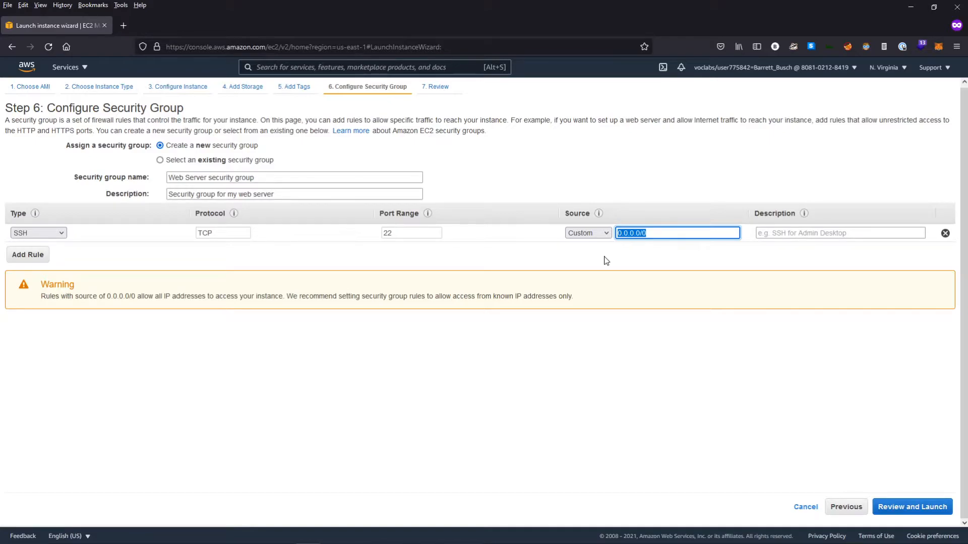
- Try 0.0.0.0/32 as the SSH rule's source and clear the source value again
click(664, 236)
triple_click(664, 235)
click(662, 235)
key(BackSpace)
text(32)
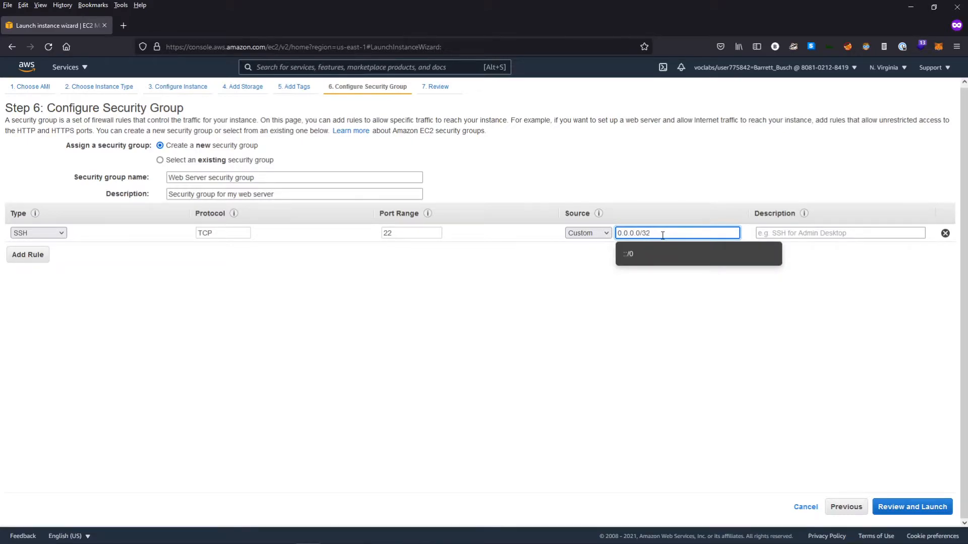
drag(662, 235, 642, 235)
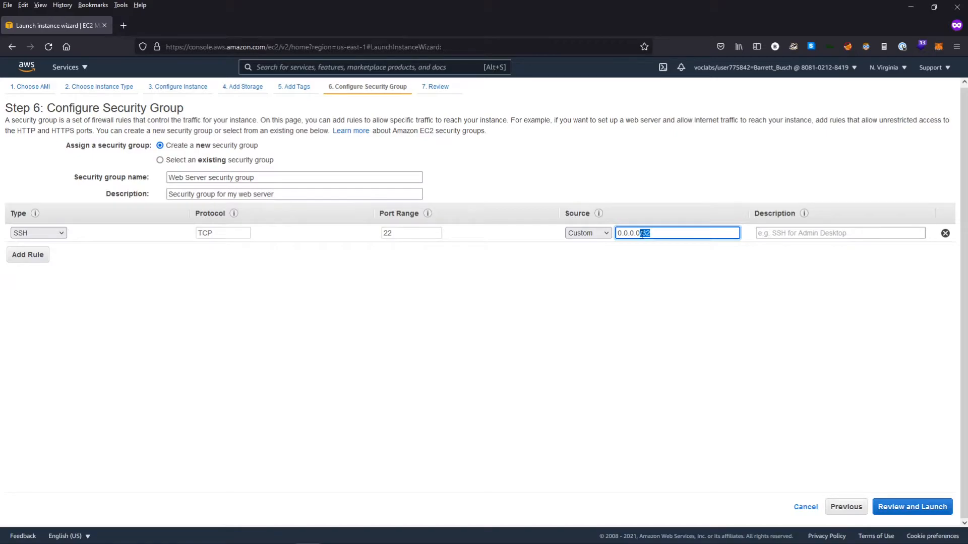
drag(668, 230, 603, 235)
key(BackSpace)
click(647, 311)
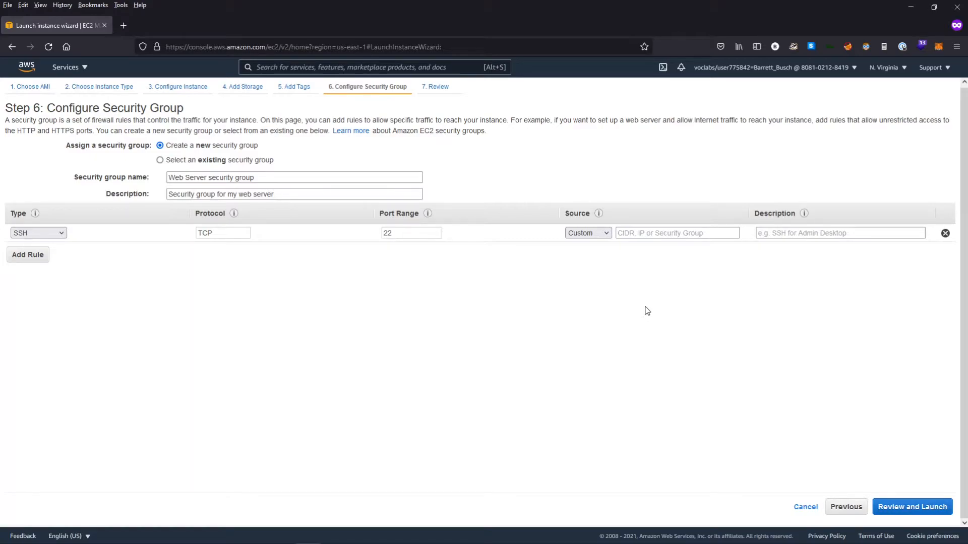
- Remove the SSH rule from the security group and proceed through the launch review to the key pair selection
click(946, 234)
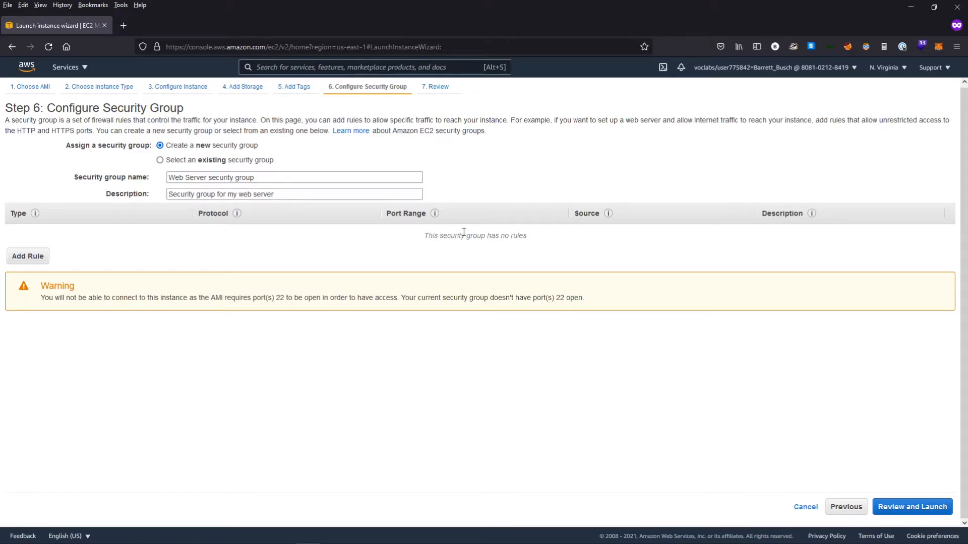
click(914, 508)
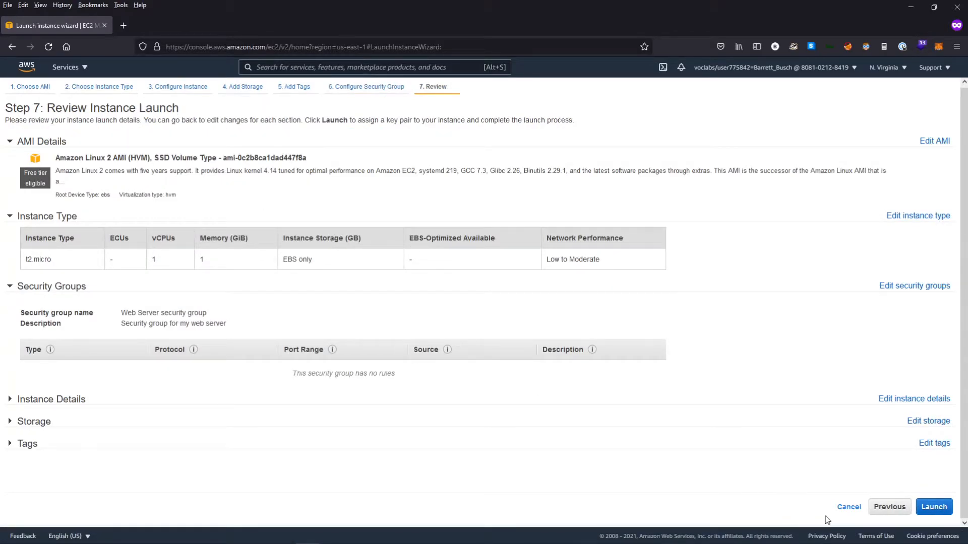
click(934, 507)
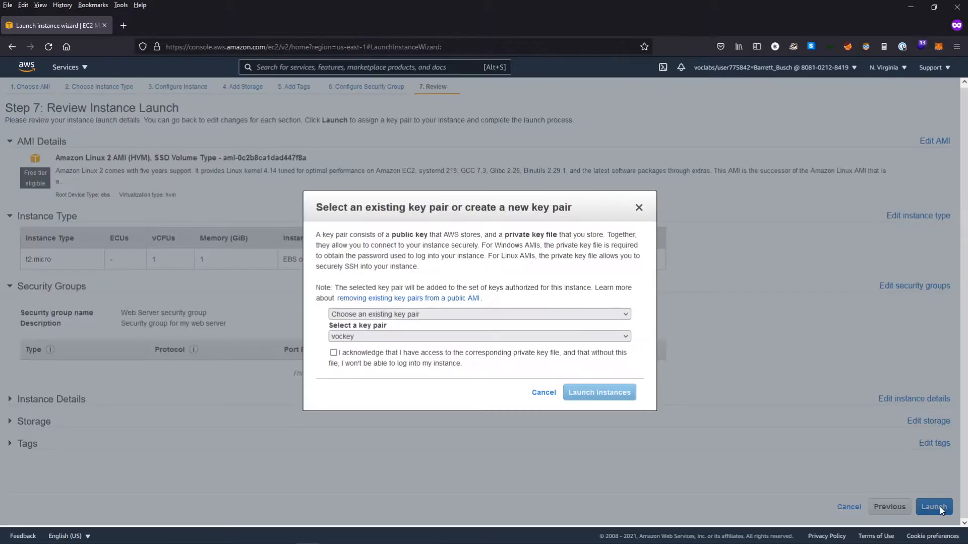
click(452, 316)
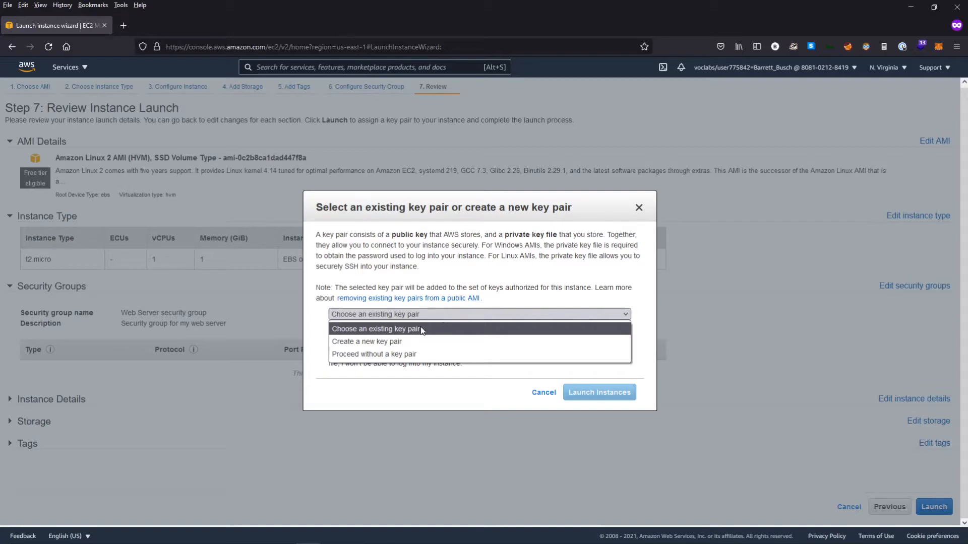
click(402, 343)
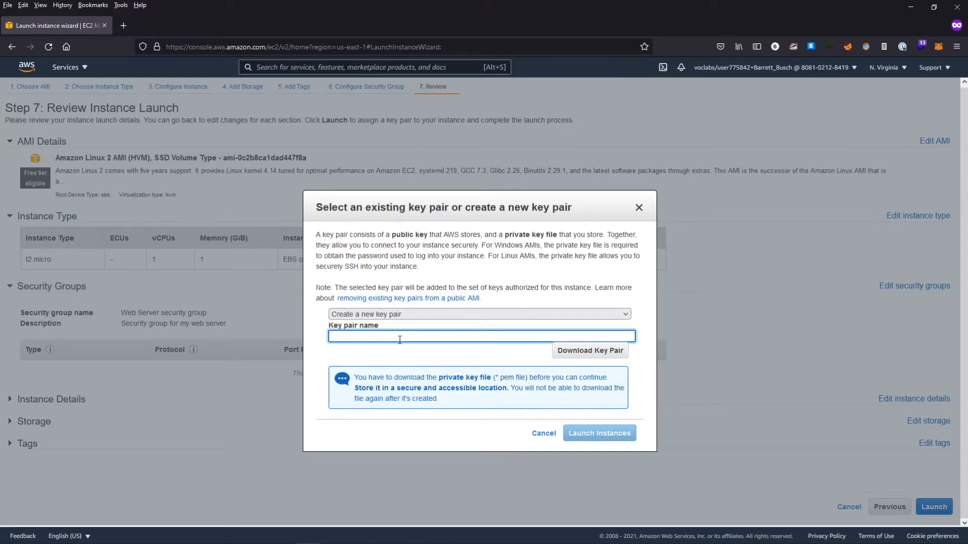
click(416, 315)
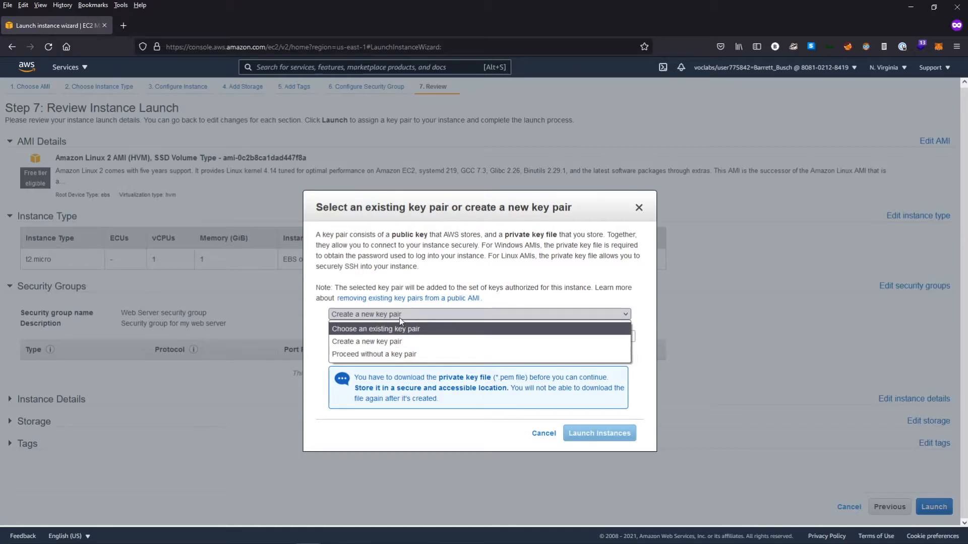
click(399, 316)
- Choose to proceed without a key pair, acknowledge the connection limitation and launch the instance
click(401, 315)
click(403, 354)
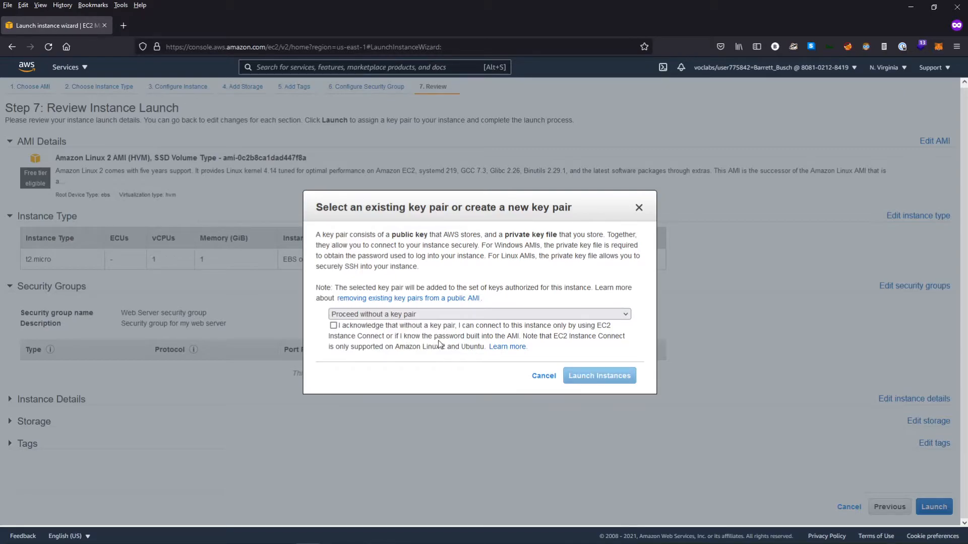
click(407, 333)
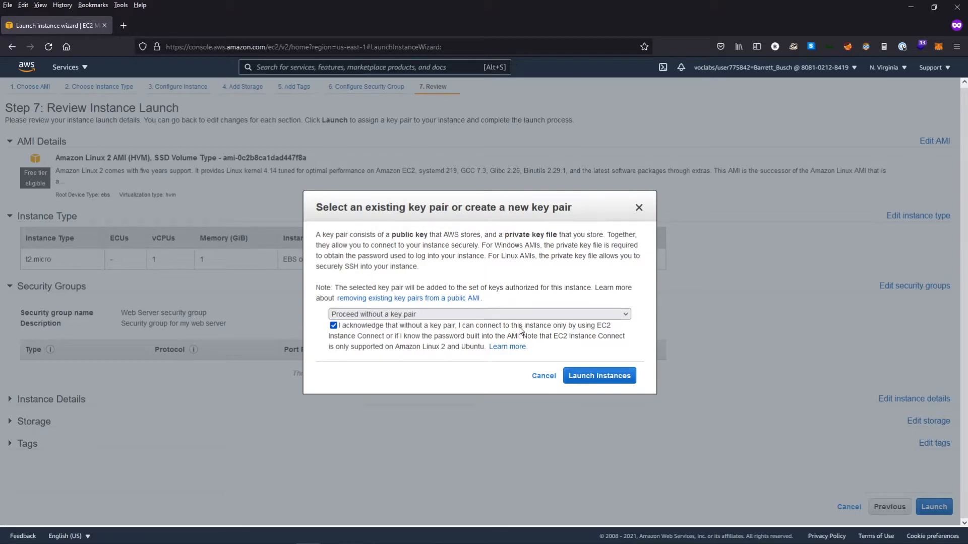
click(608, 381)
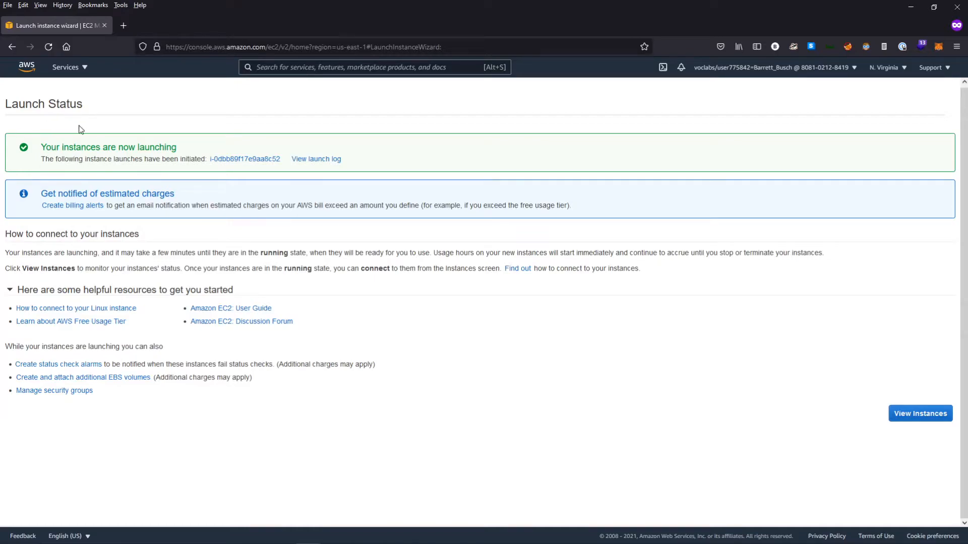
- Select the Web Server instance in the instances list and enlarge its details pane
click(912, 421)
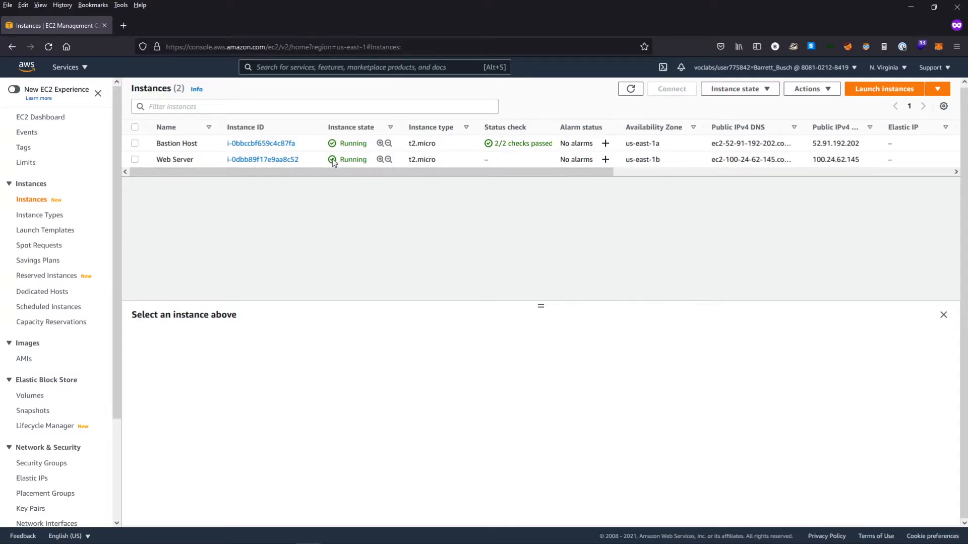
drag(367, 159, 325, 159)
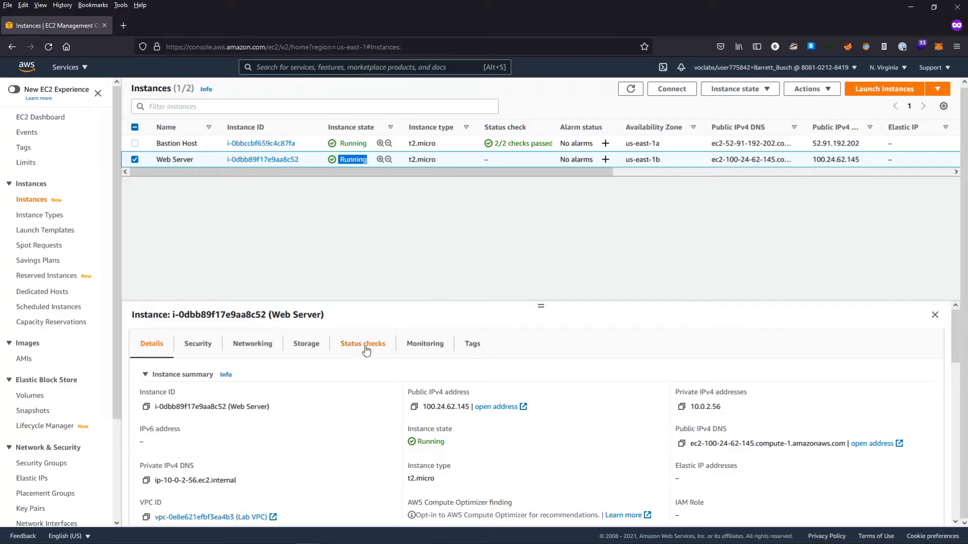
click(135, 159)
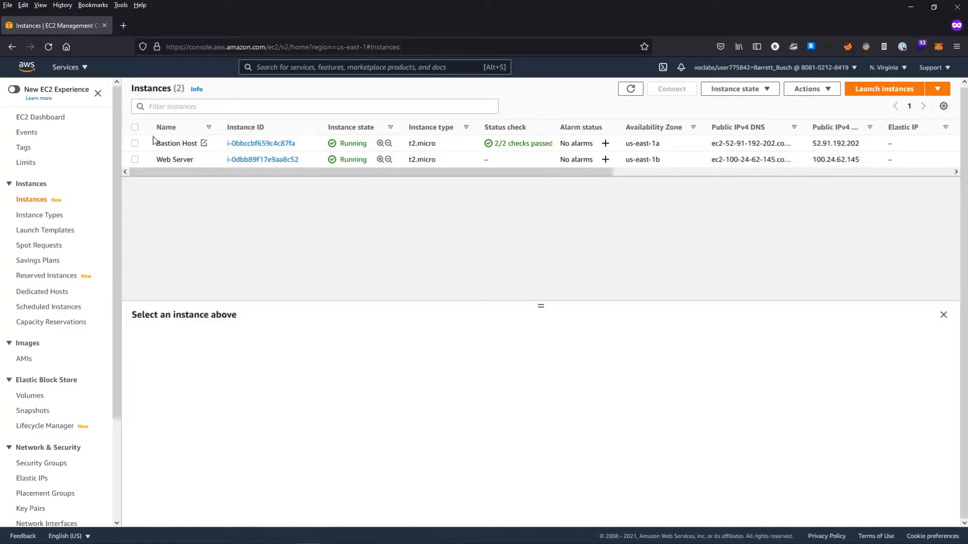
click(135, 159)
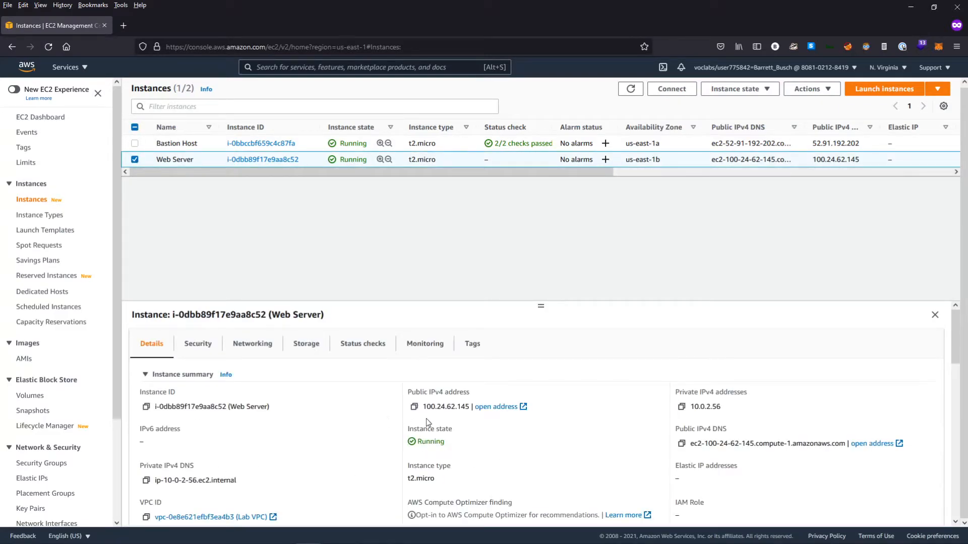
drag(540, 306, 536, 248)
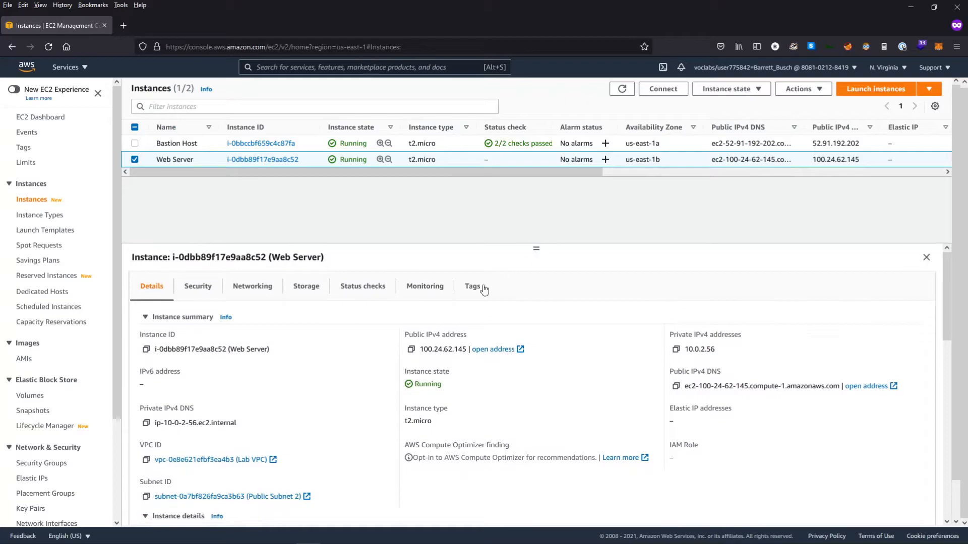
- Examine the Web Server instance's status checks and its monitoring graphs
click(369, 286)
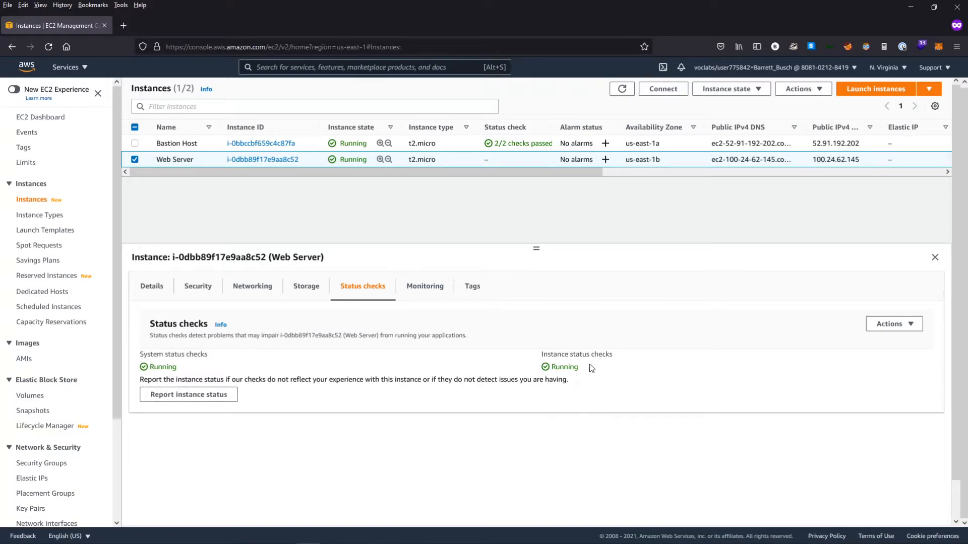
click(430, 294)
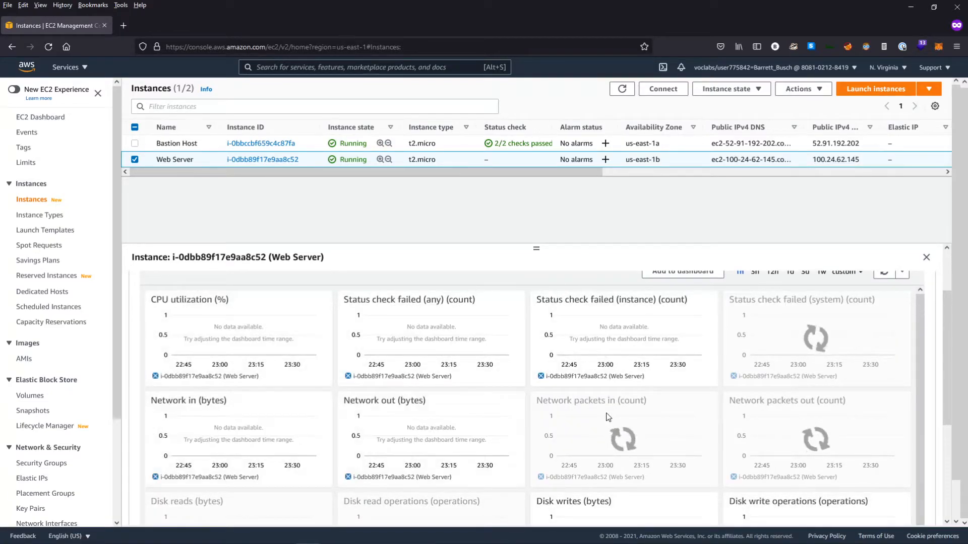
scroll(579, 405, up, 2)
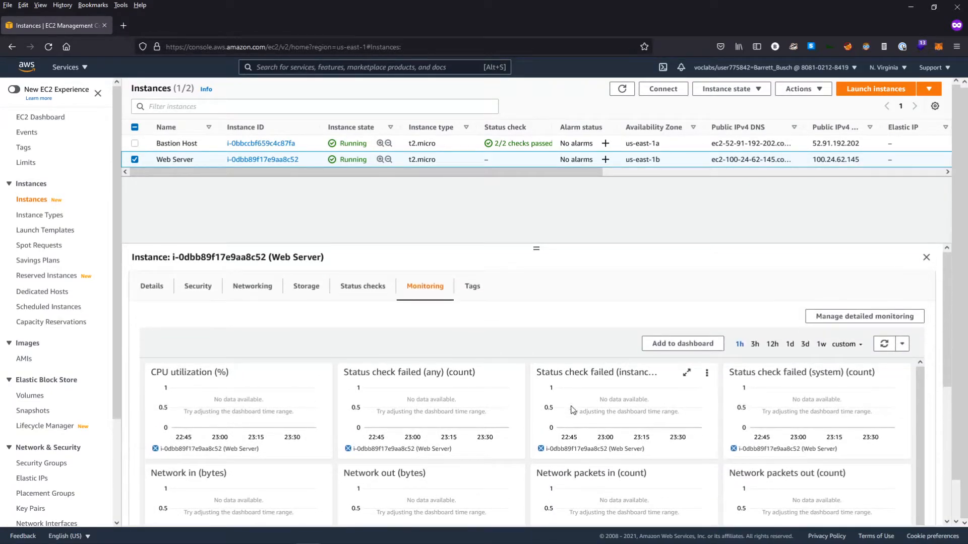
scroll(567, 413, down, 3)
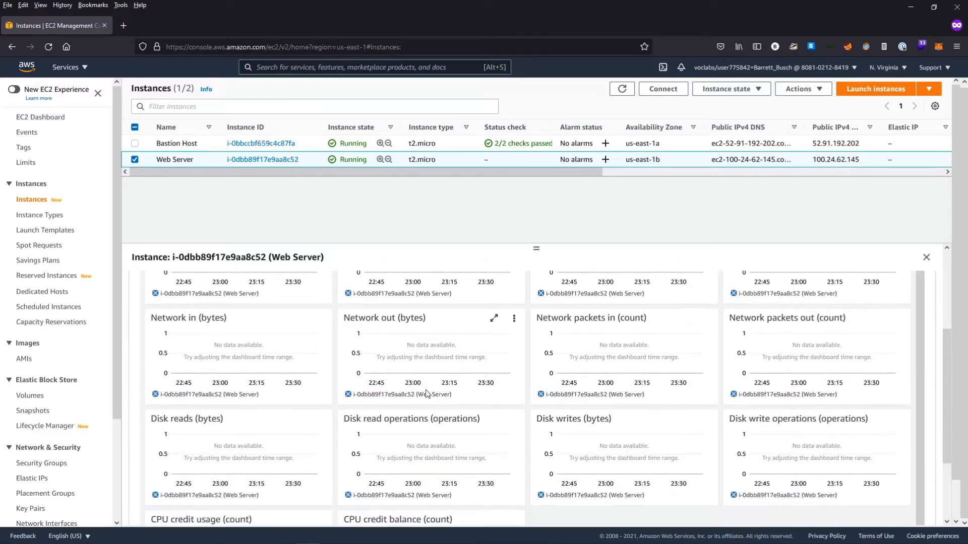
scroll(542, 407, down, 2)
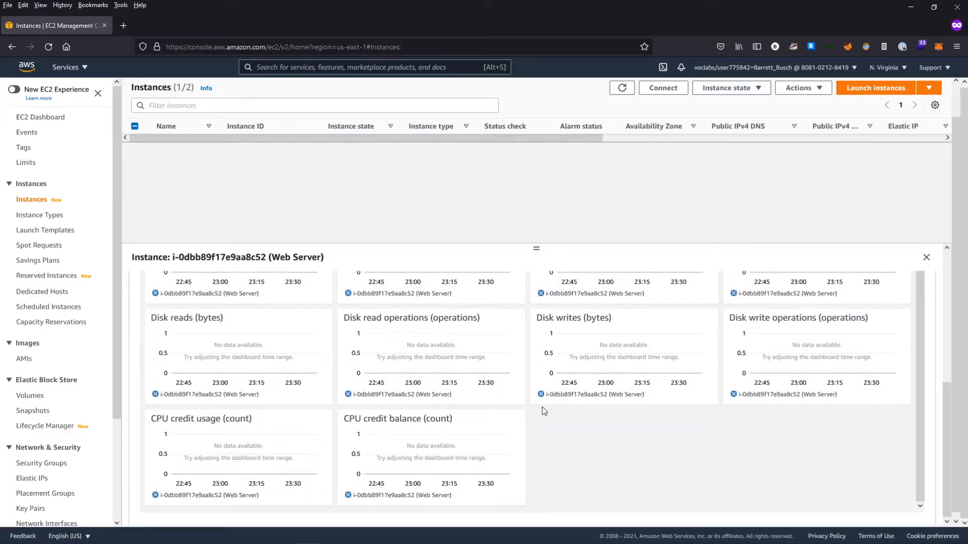
scroll(493, 397, up, 5)
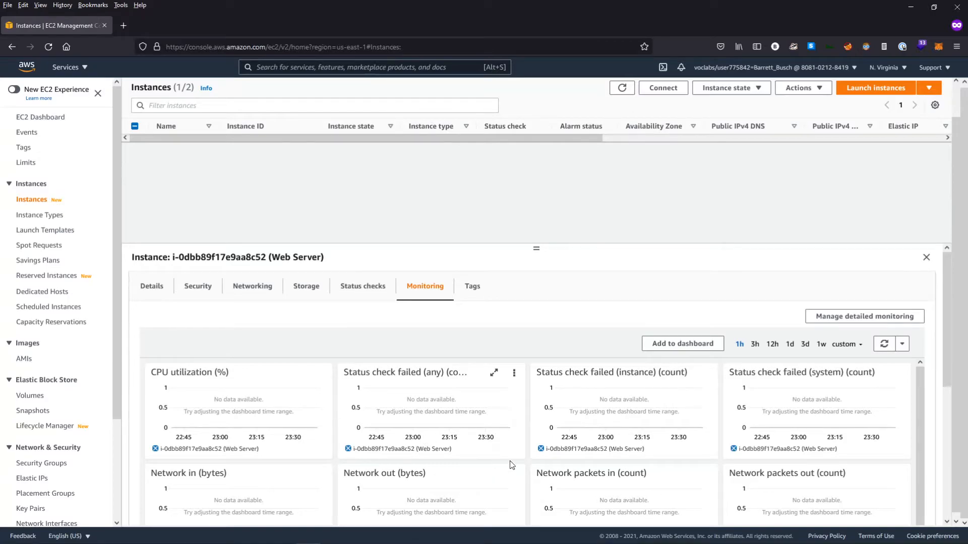
scroll(495, 430, down, 1)
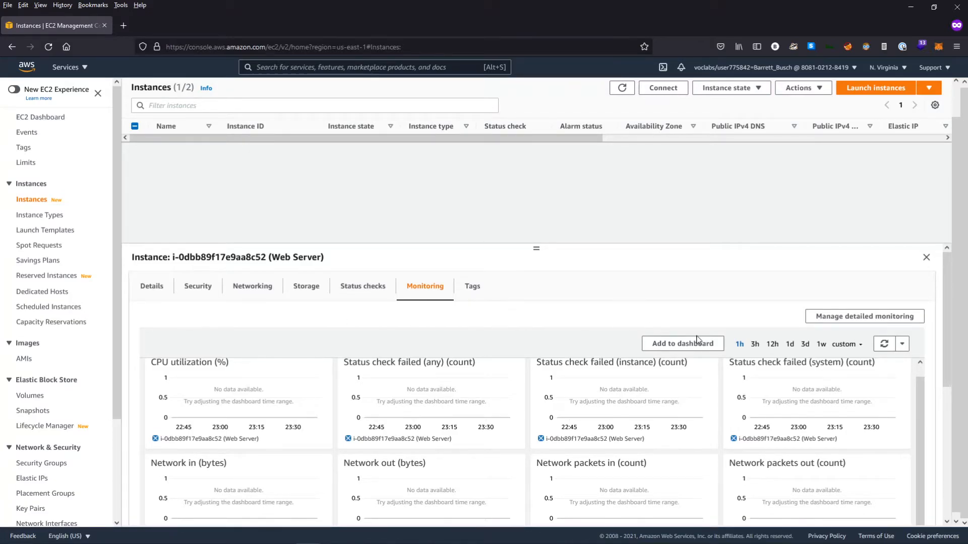
- Get the system log of the Web Server instance
click(823, 91)
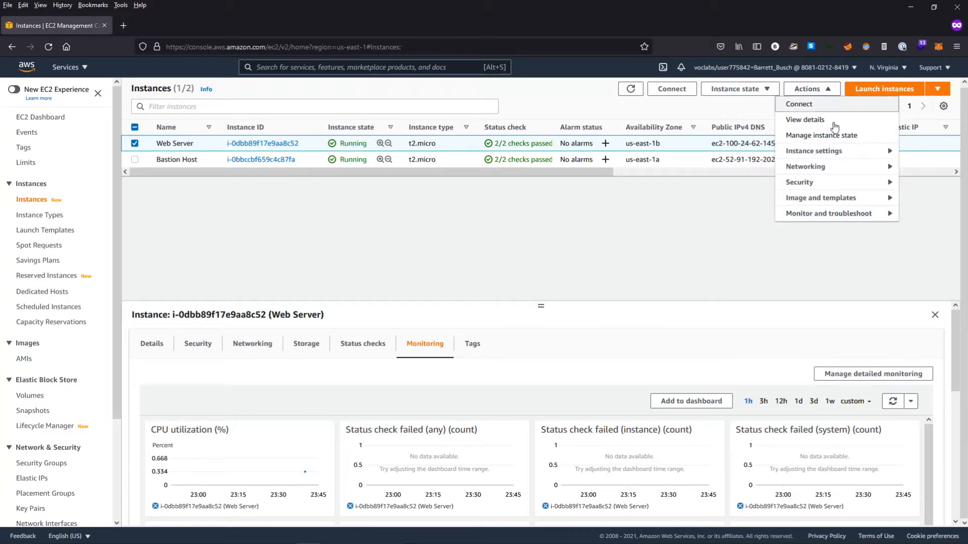
click(831, 213)
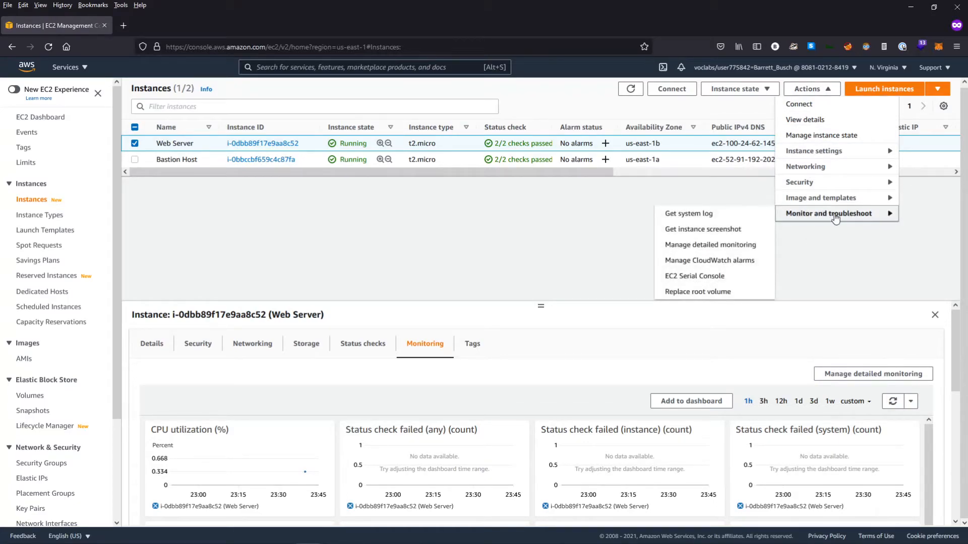
click(688, 215)
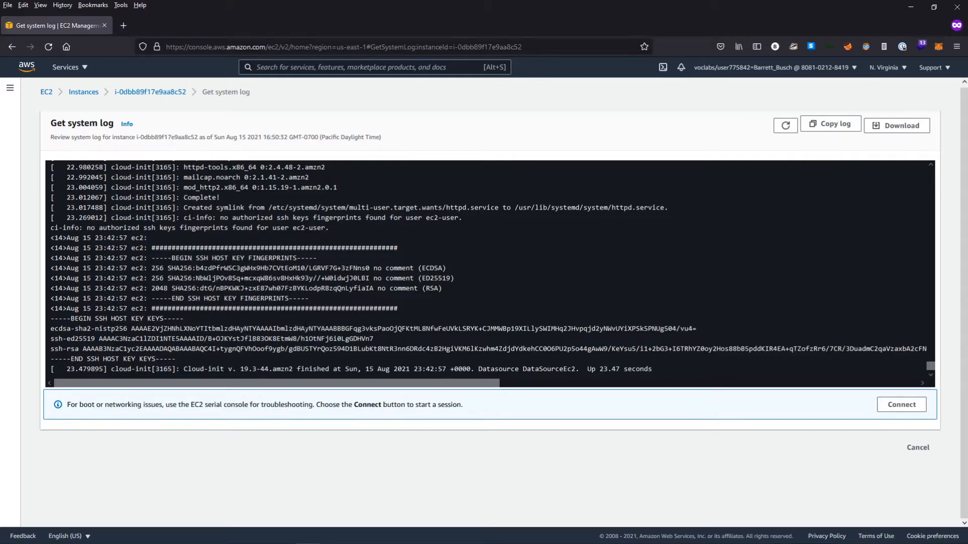
- Examine the httpd package and dependency installation entries in the system log, and return to the instances list
scroll(492, 273, up, 7)
scroll(305, 330, up, 14)
scroll(306, 330, up, 3)
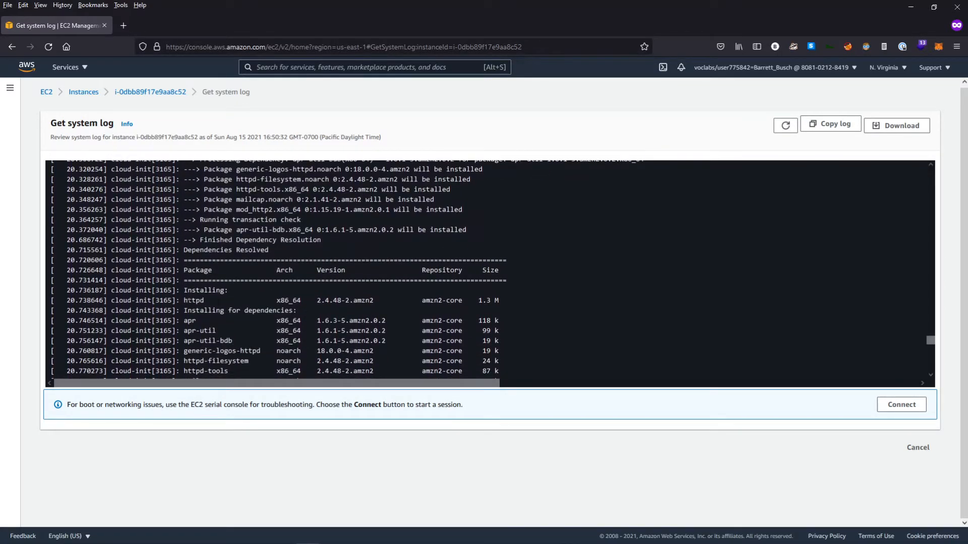
drag(184, 300, 205, 301)
scroll(204, 300, down, 1)
drag(183, 276, 499, 356)
click(499, 357)
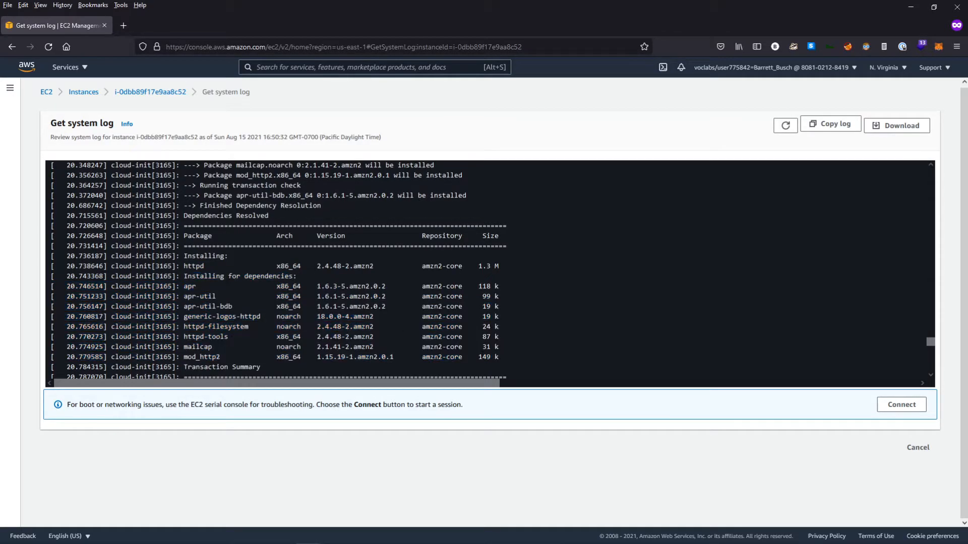
drag(204, 266, 184, 266)
scroll(489, 273, down, 15)
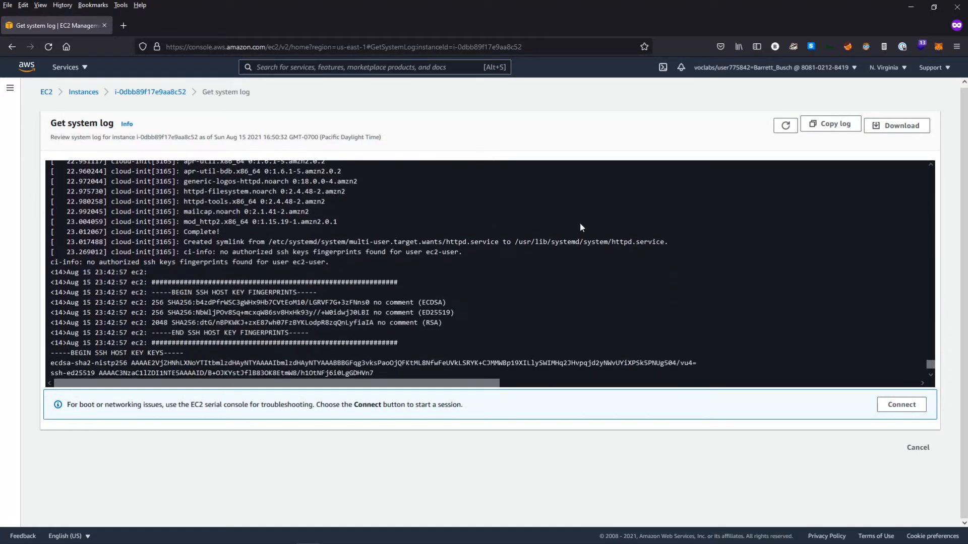
click(918, 447)
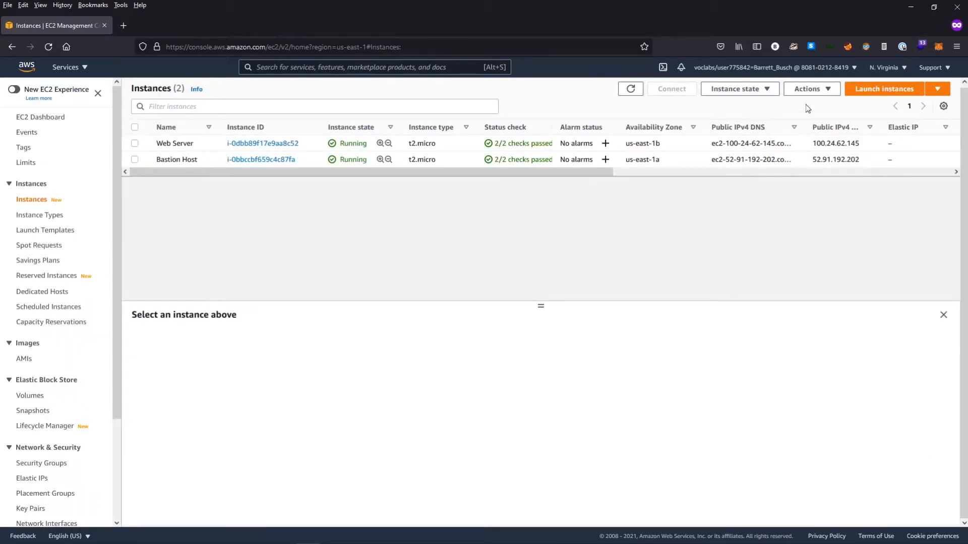
- Select the Web Server instance, view its instance screenshot and return to the instances list
click(829, 89)
click(417, 200)
click(135, 143)
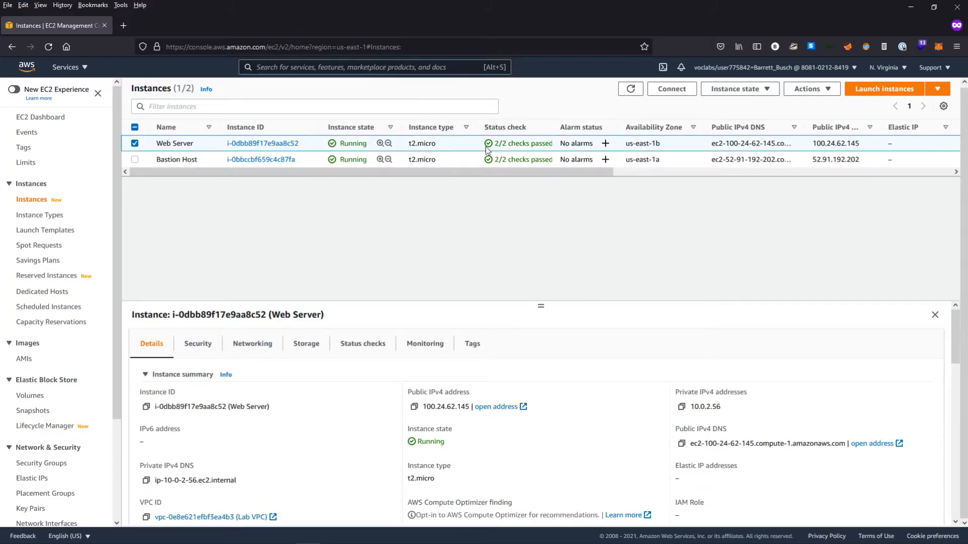
click(818, 90)
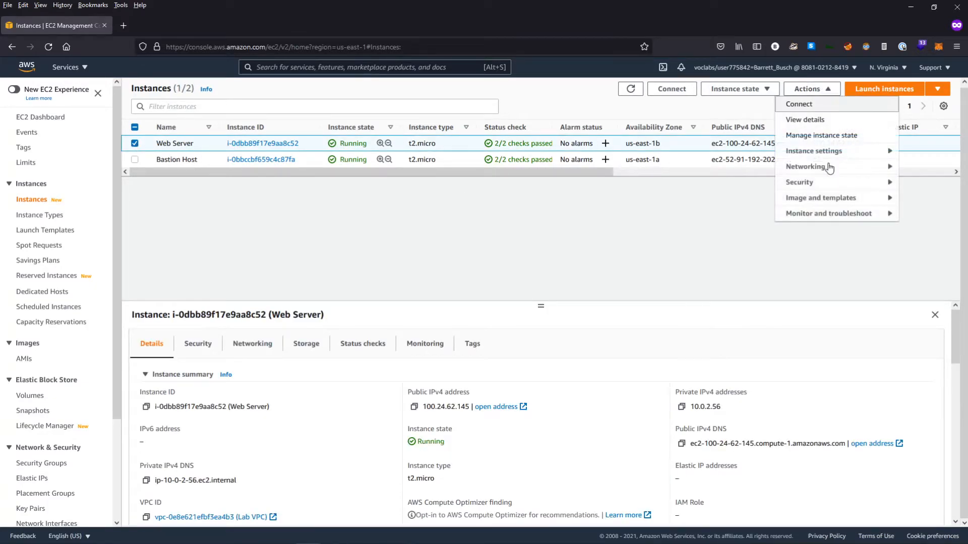
click(825, 218)
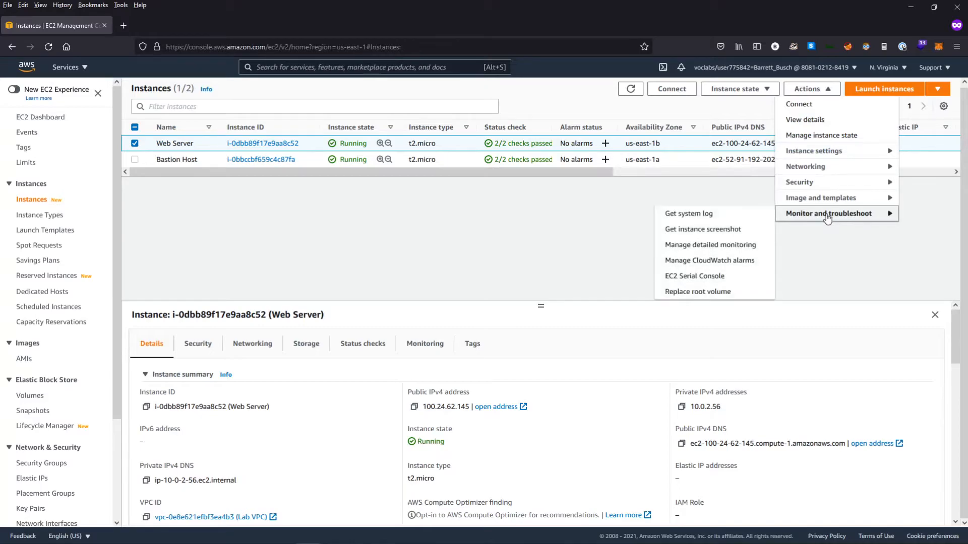
click(718, 231)
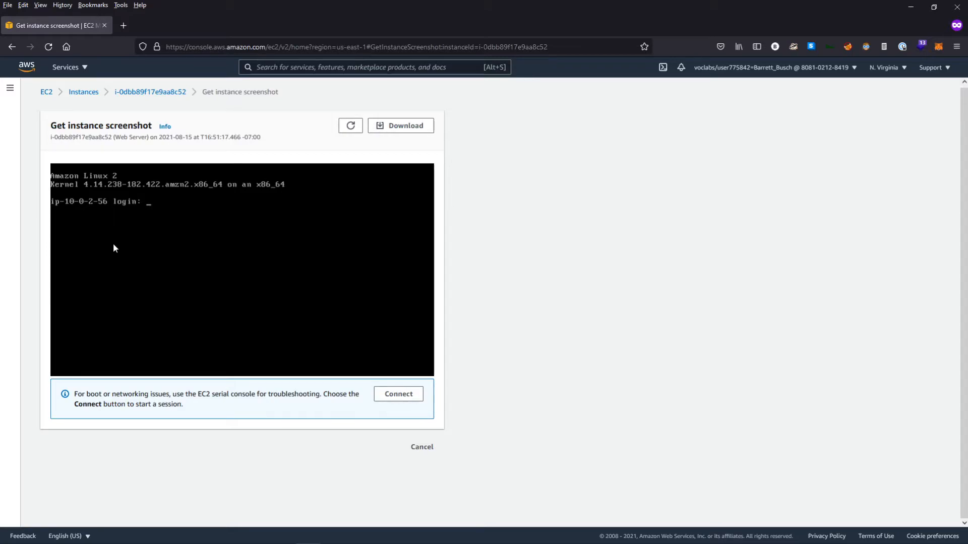
click(426, 448)
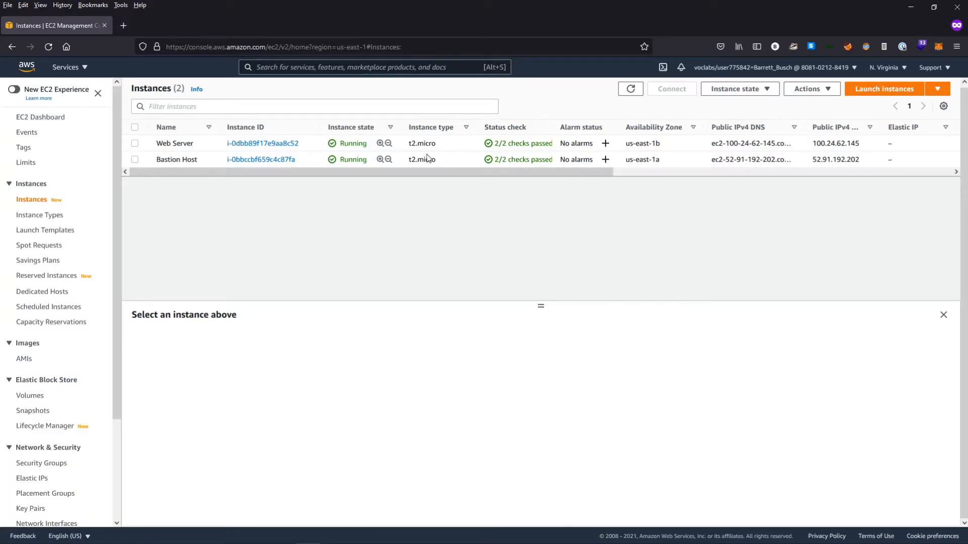
- Copy the Web Server instance's public IPv4 address, 100.24.62.145, and load it in a new browser tab
drag(440, 173, 600, 180)
drag(600, 144, 650, 146)
right_click(630, 144)
click(608, 176)
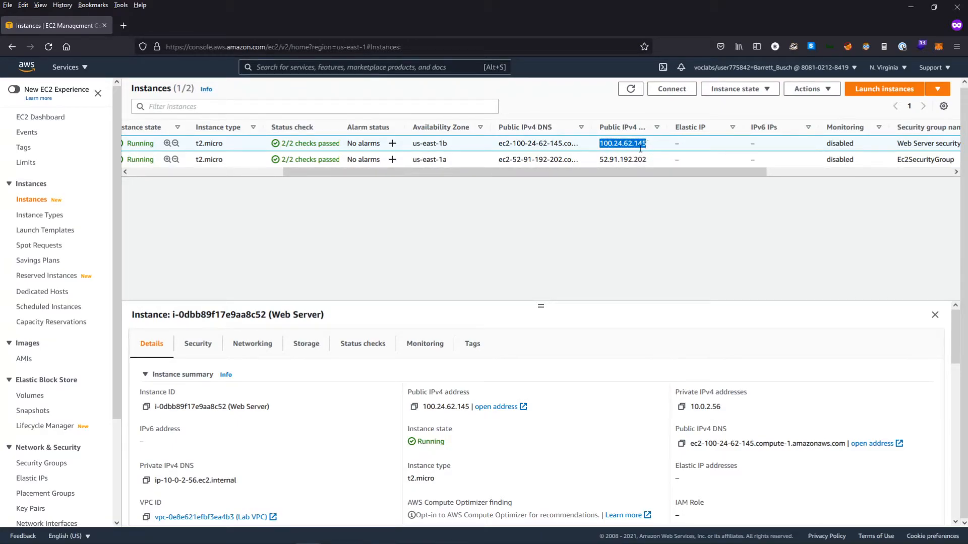
key(ctrl+t)
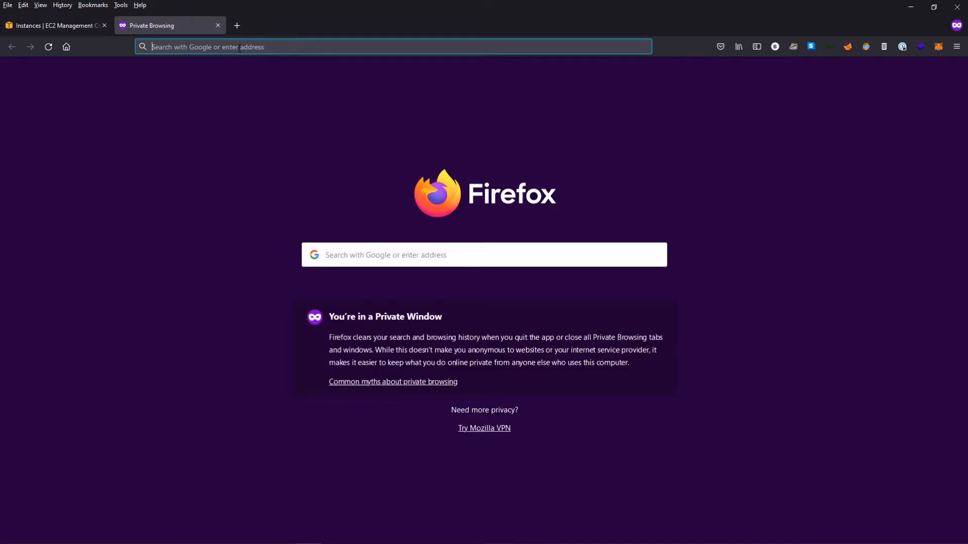
key(ctrl+v)
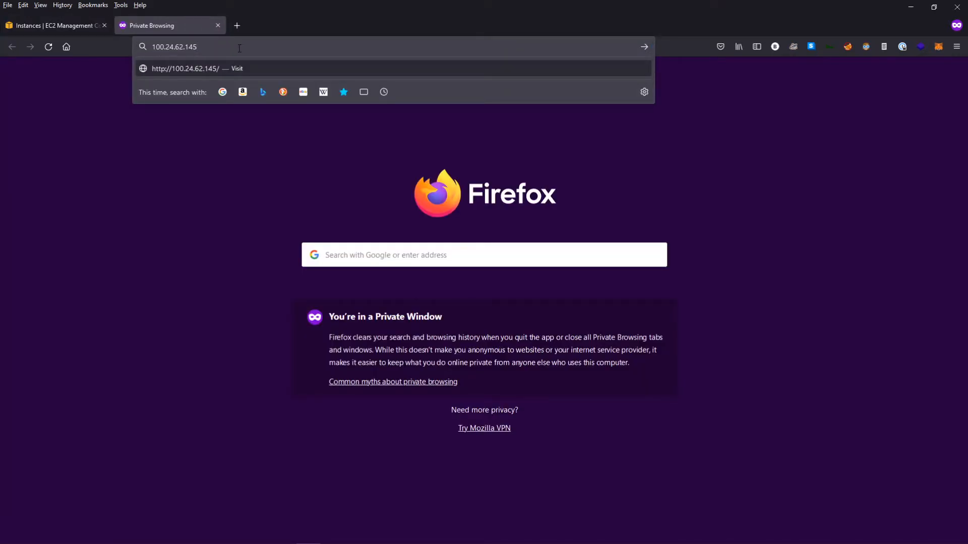
key(Return)
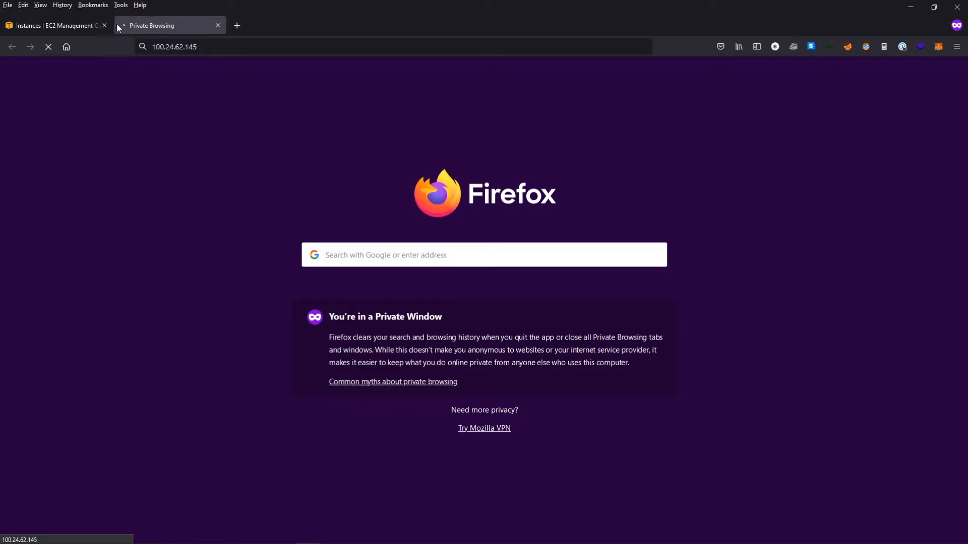
click(209, 47)
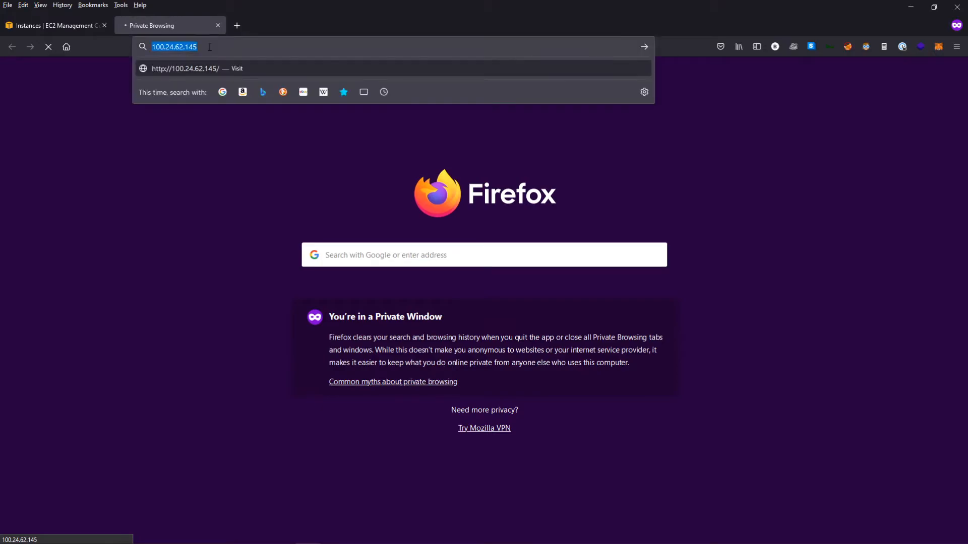
click(214, 158)
click(219, 46)
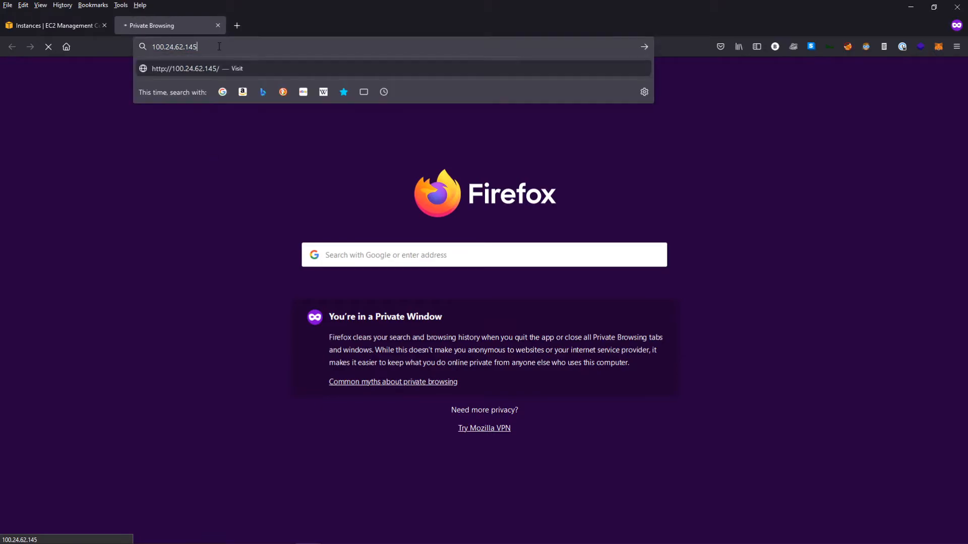
key(Escape)
click(220, 47)
click(177, 132)
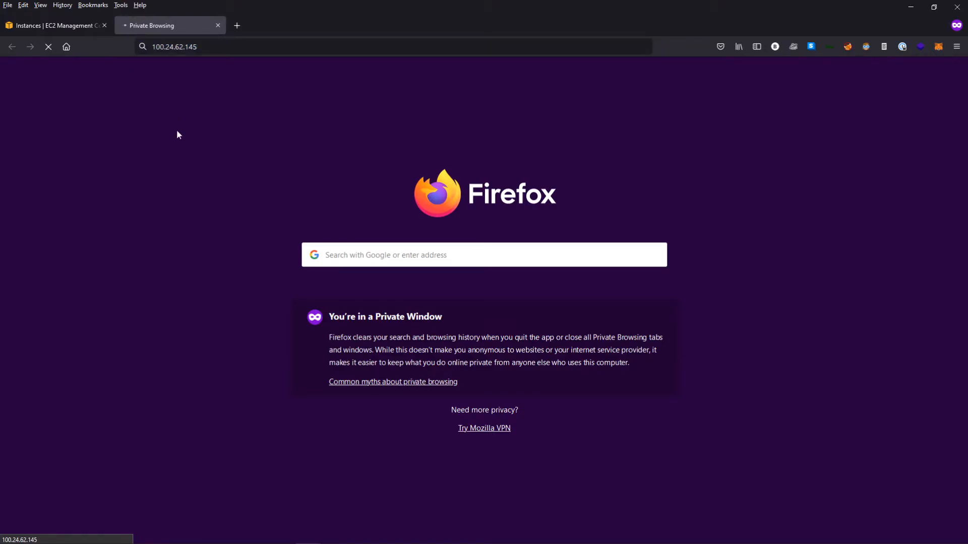
- Return to the instances list, check whether the web server's page has loaded, and come back to the console
click(49, 28)
click(259, 180)
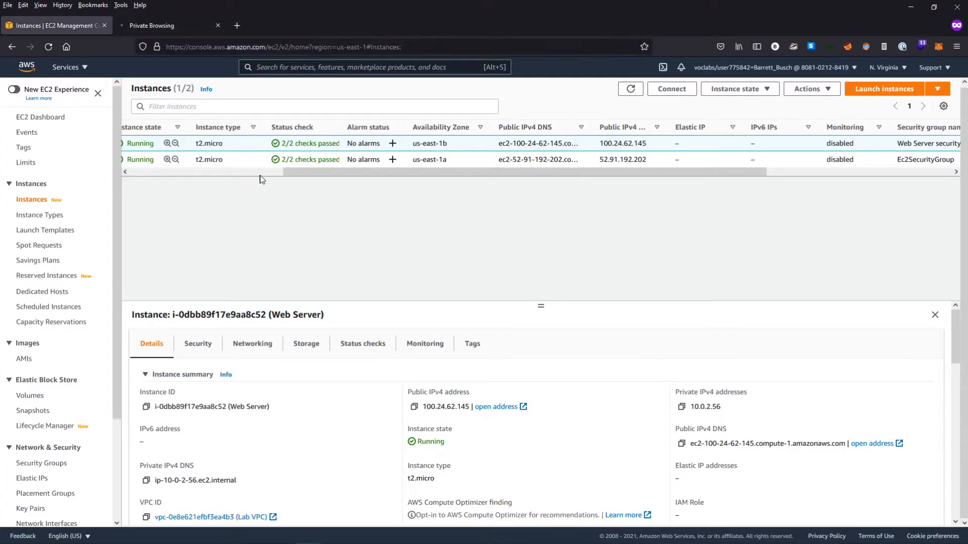
click(270, 173)
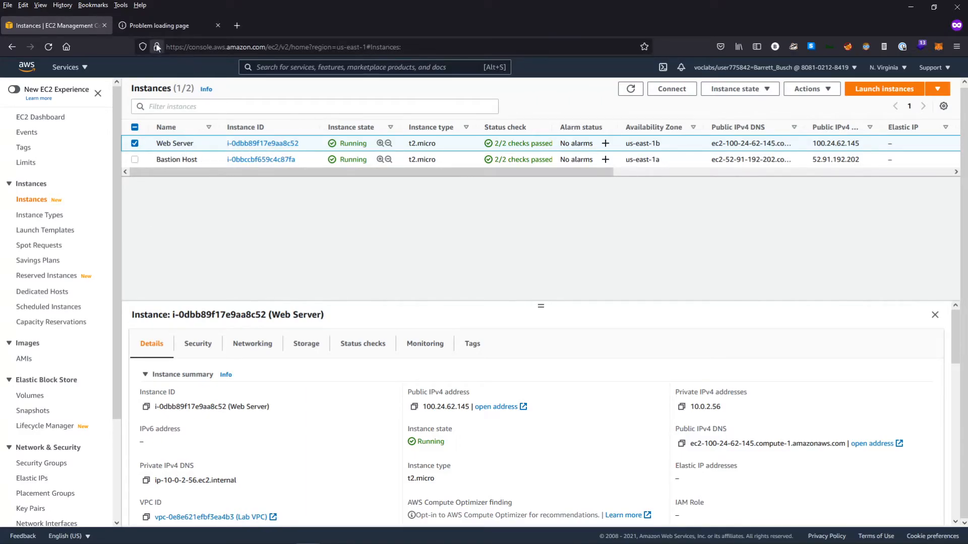
click(154, 24)
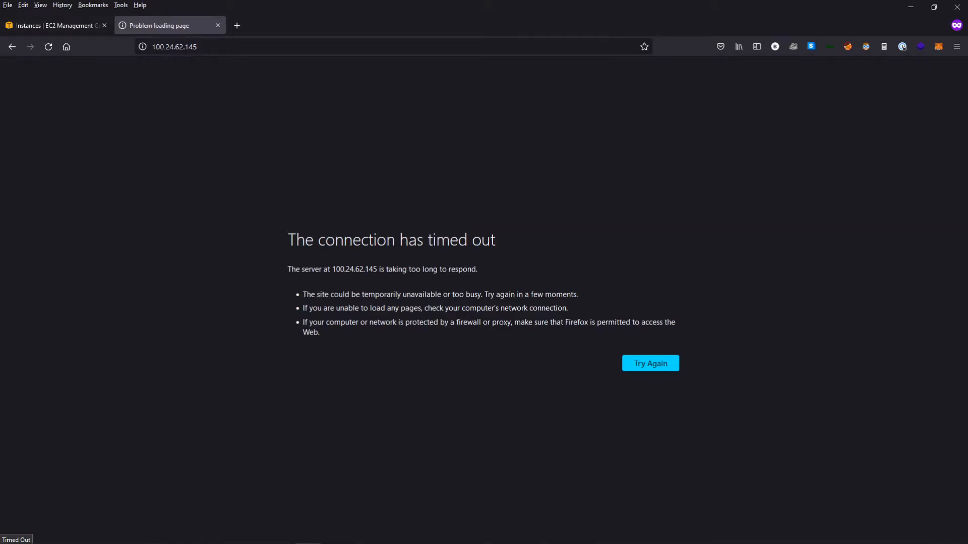
click(76, 26)
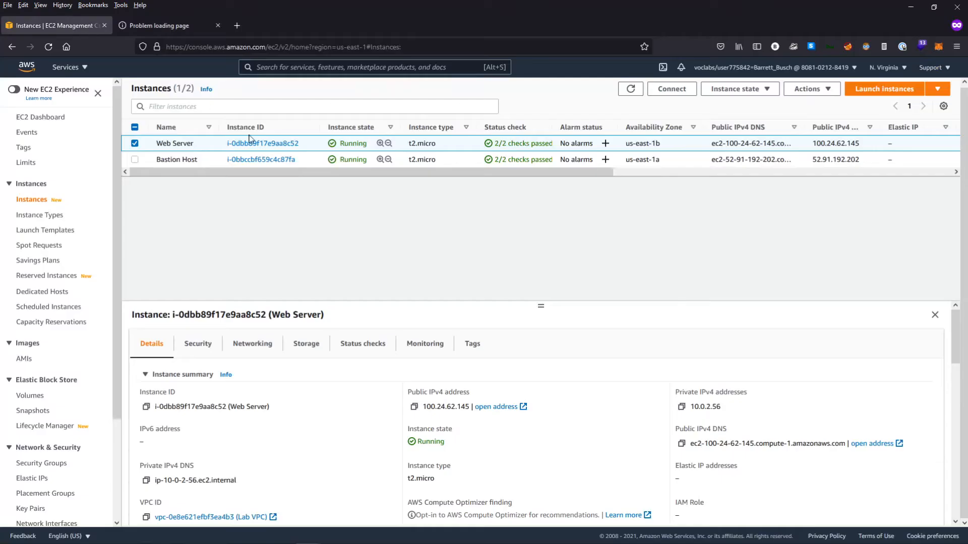
- Review the Web Server instance's security details, including its security group's inbound and outbound rules
click(195, 351)
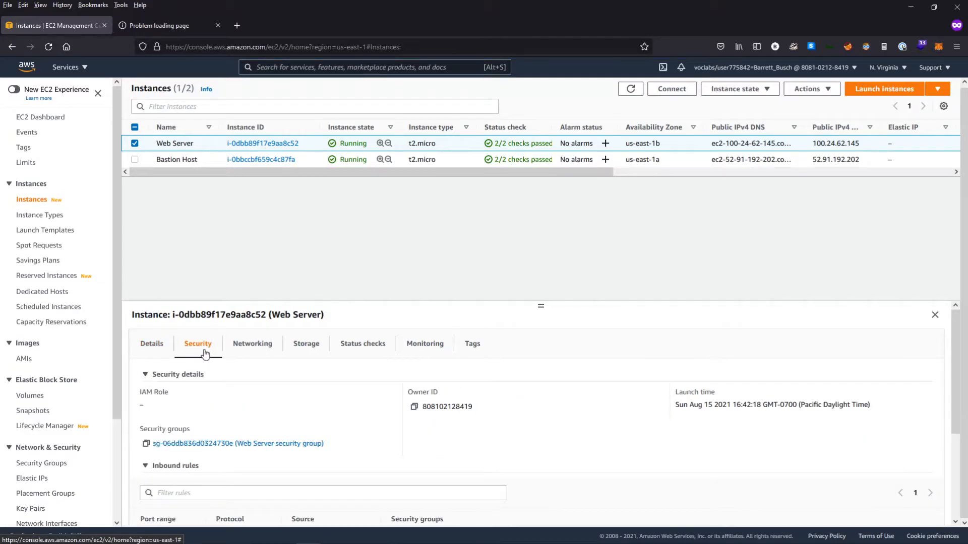
scroll(373, 402, down, 3)
scroll(373, 401, up, 3)
scroll(259, 402, down, 2)
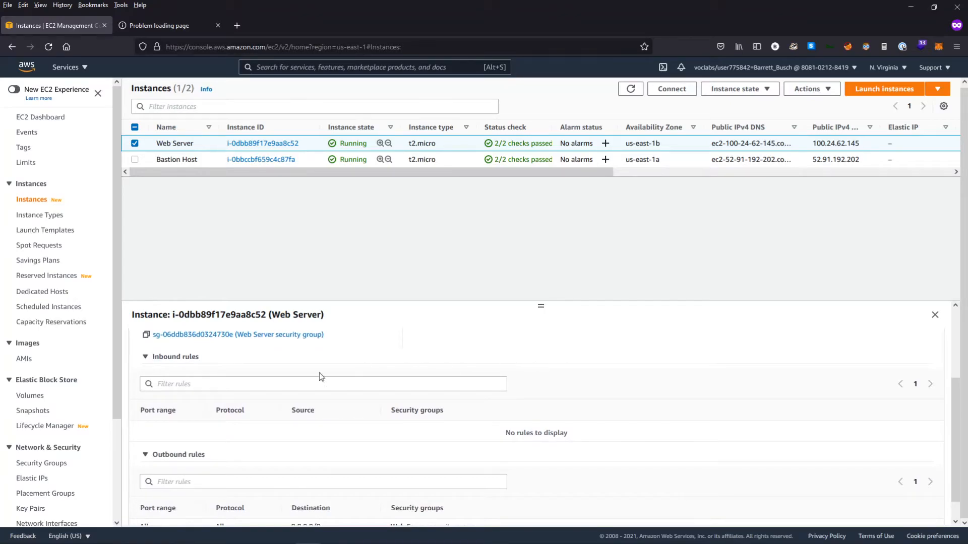
scroll(212, 368, up, 1)
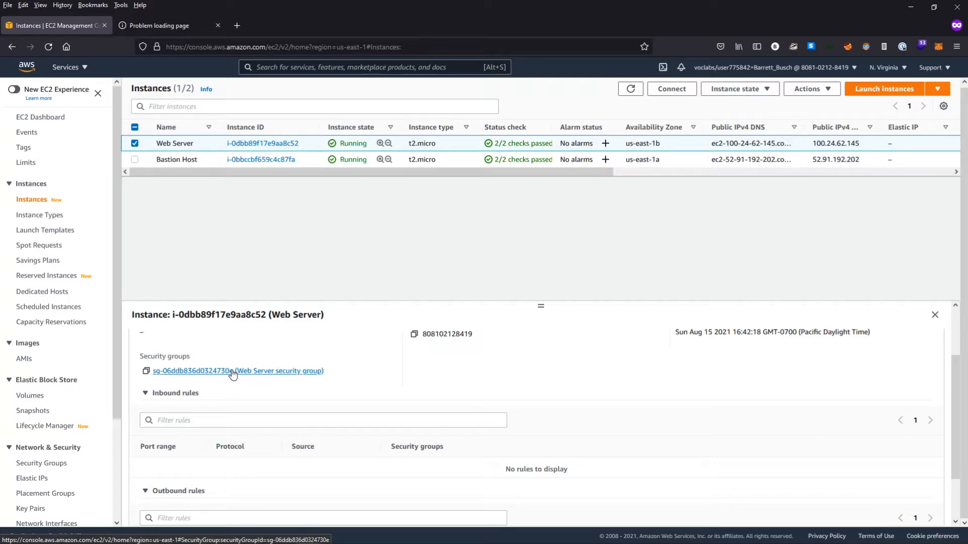
- Show the list of security groups, widen the security group name column and open the Web Server security group
scroll(63, 383, down, 2)
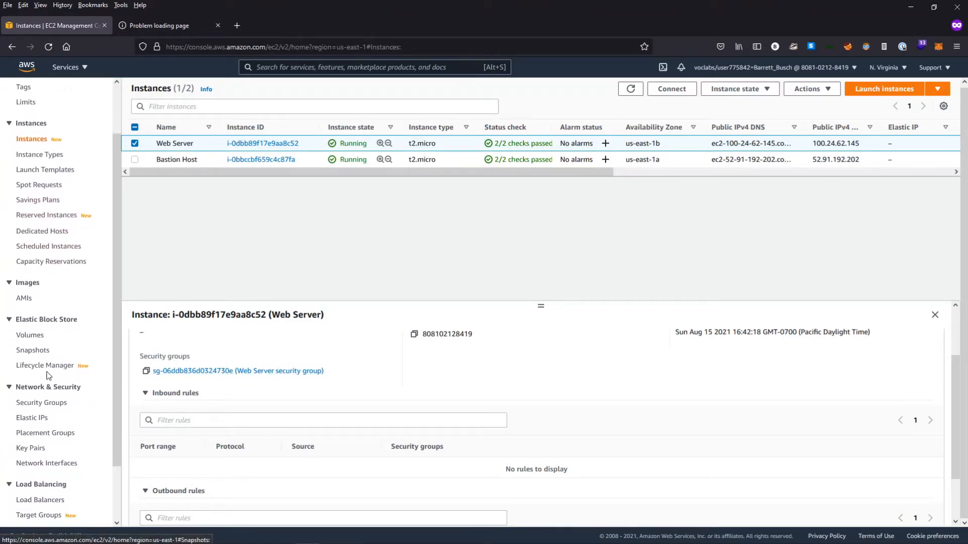
scroll(33, 355, up, 2)
scroll(39, 417, down, 1)
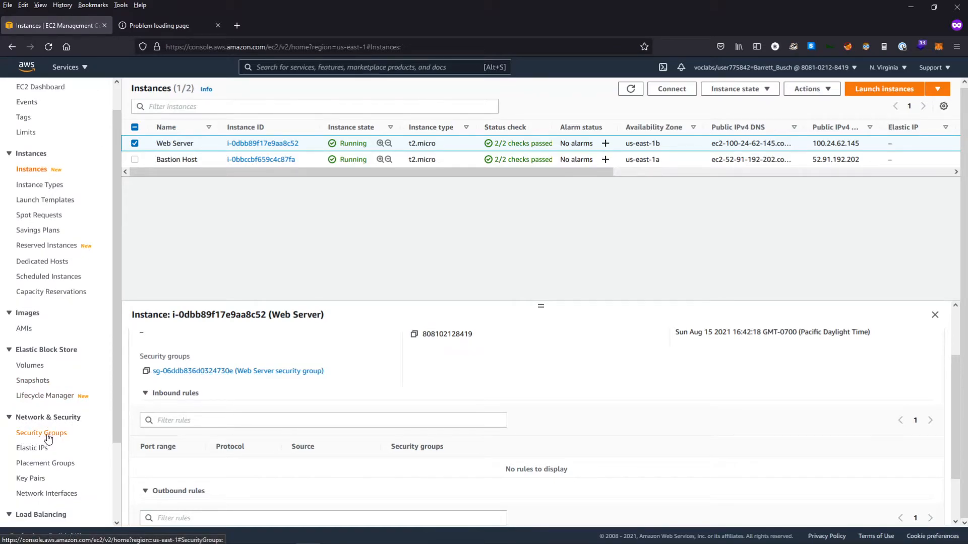
click(35, 437)
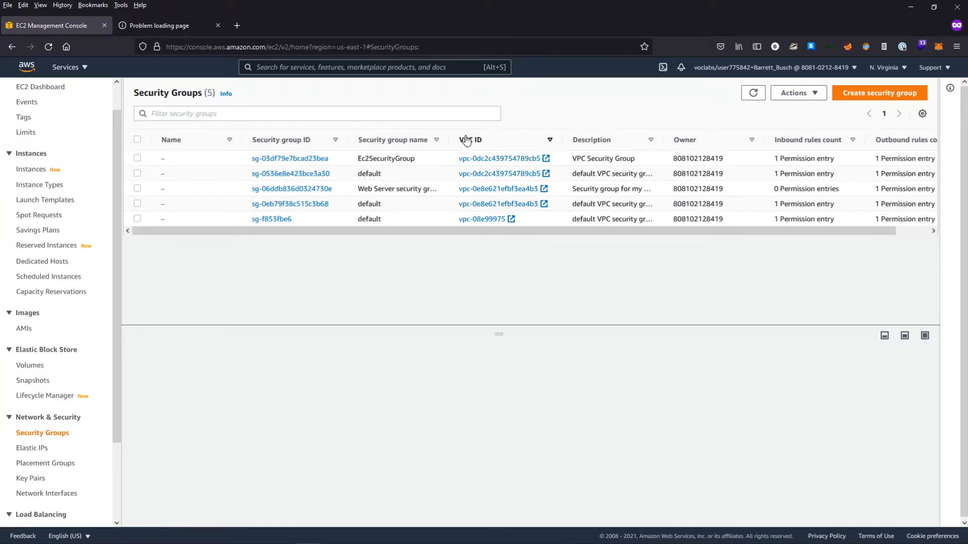
drag(449, 140, 470, 145)
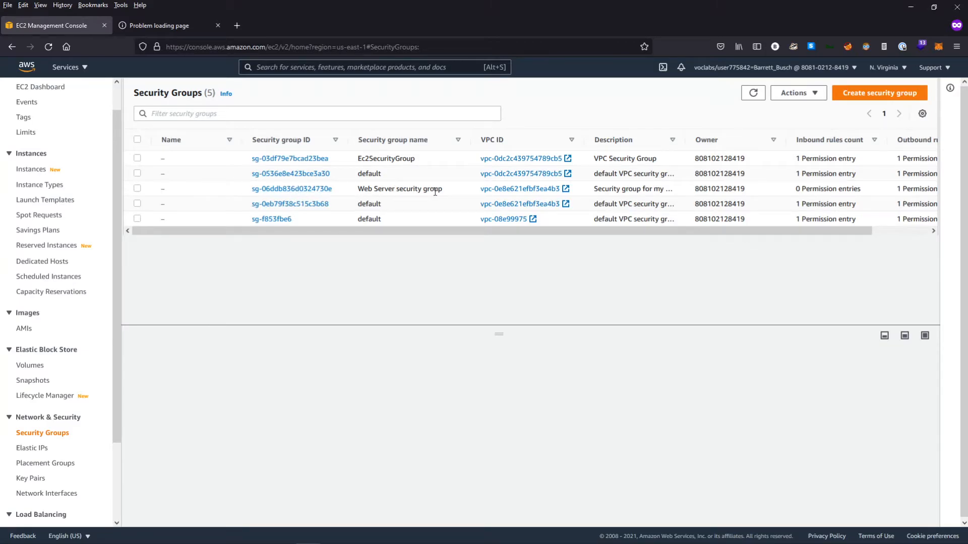
click(312, 190)
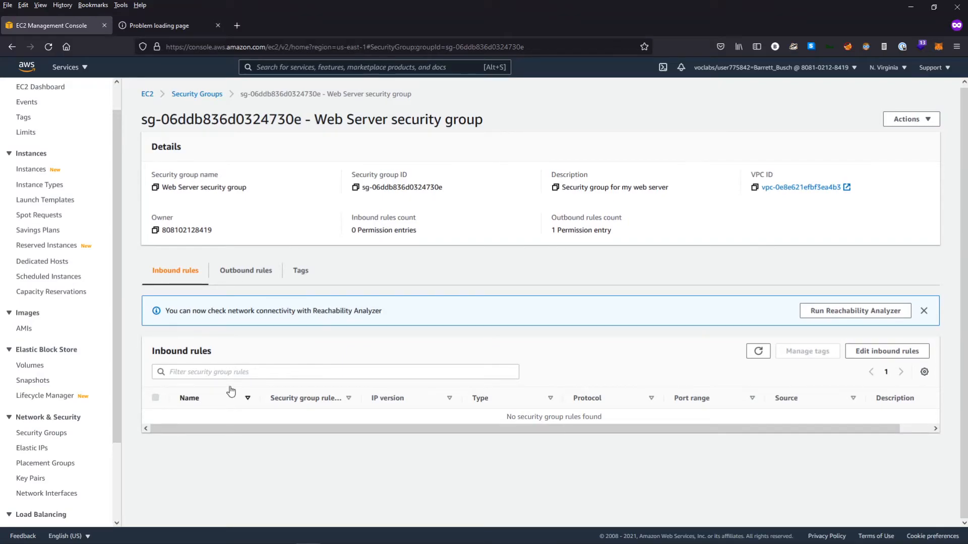
- Examine the outbound rule of the Web Server security group, including its traffic type and destination
click(247, 271)
click(332, 416)
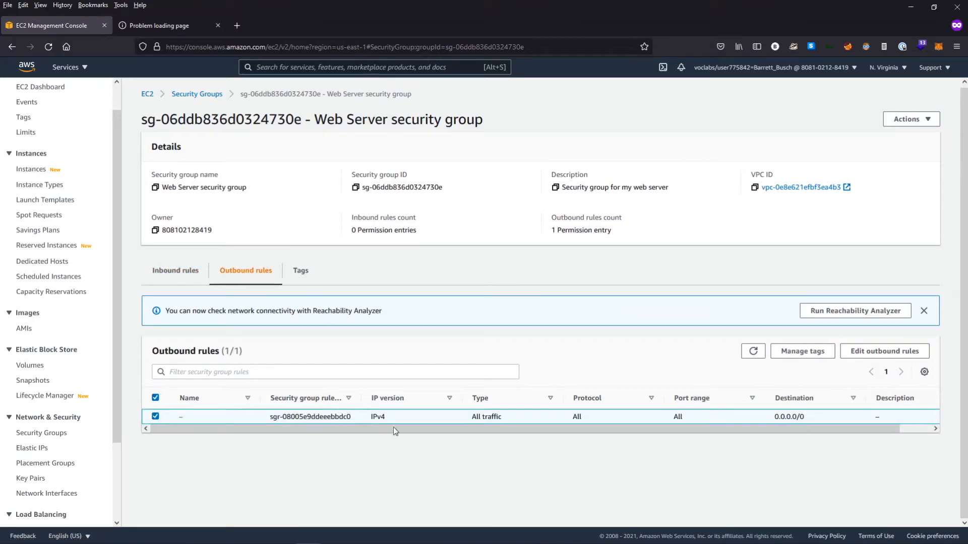
drag(777, 428, 655, 436)
drag(521, 431, 756, 430)
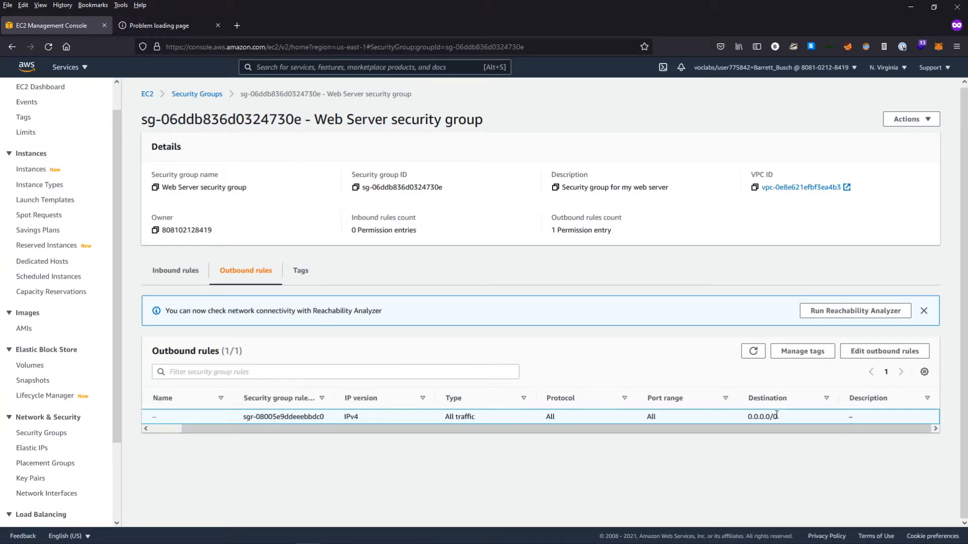
- Start editing the Web Server security group's inbound rules and add a new rule
click(174, 272)
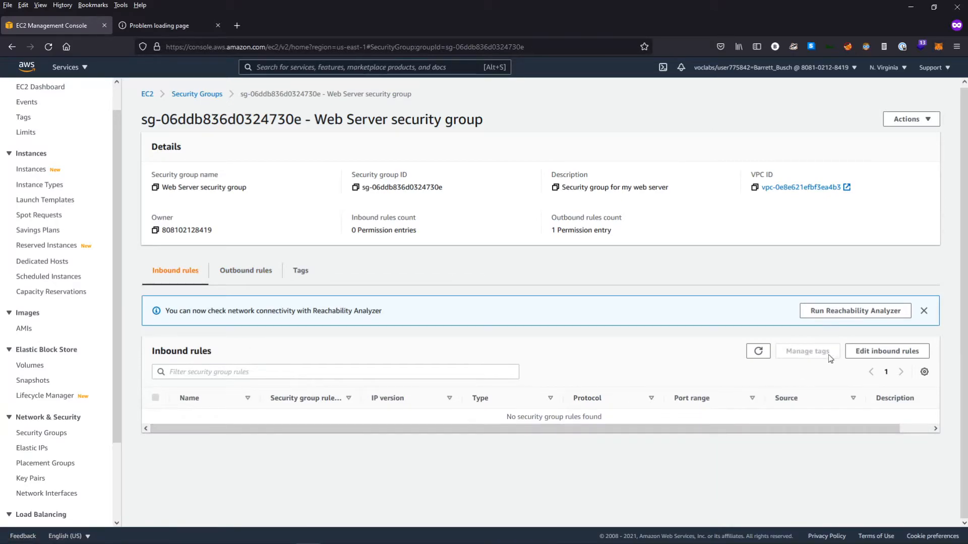
click(880, 353)
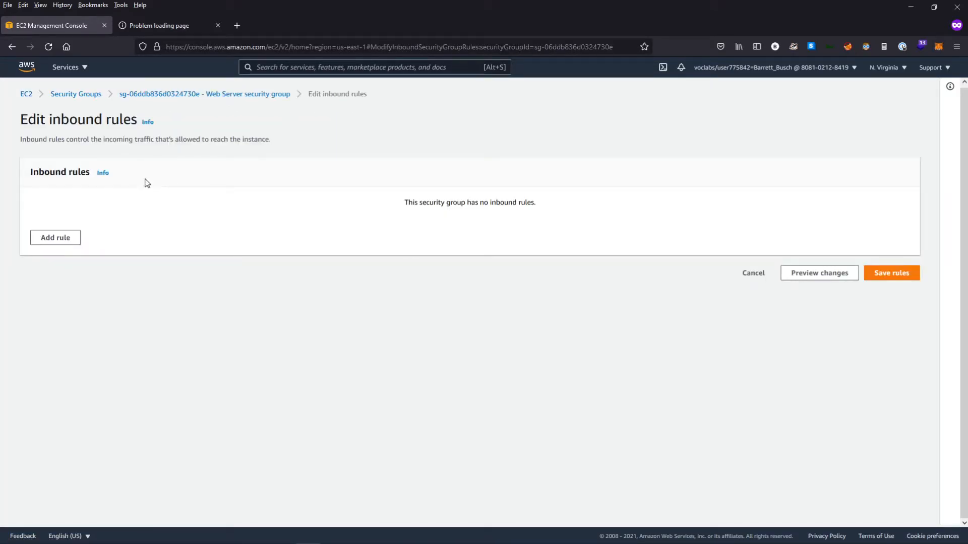
click(56, 238)
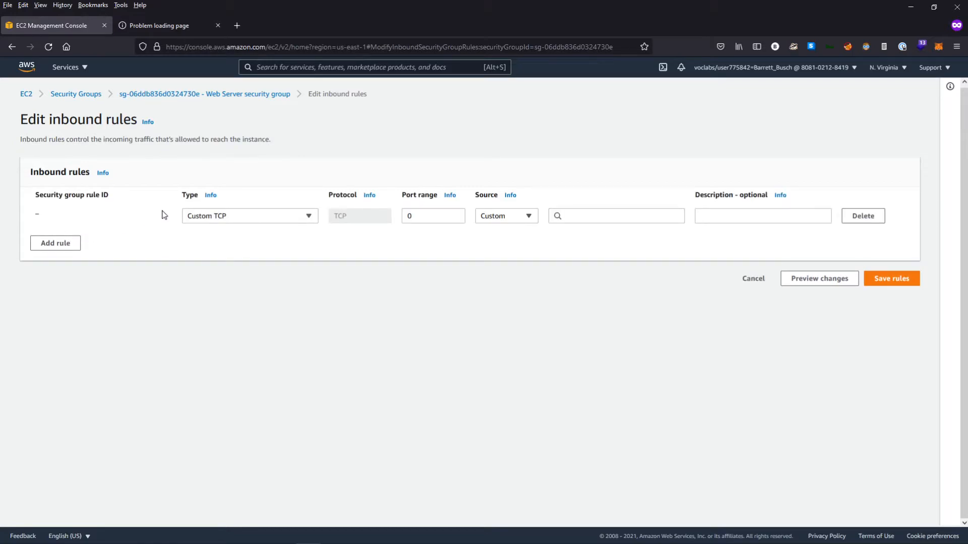
- Set the new inbound rule's type to HTTPS
click(251, 216)
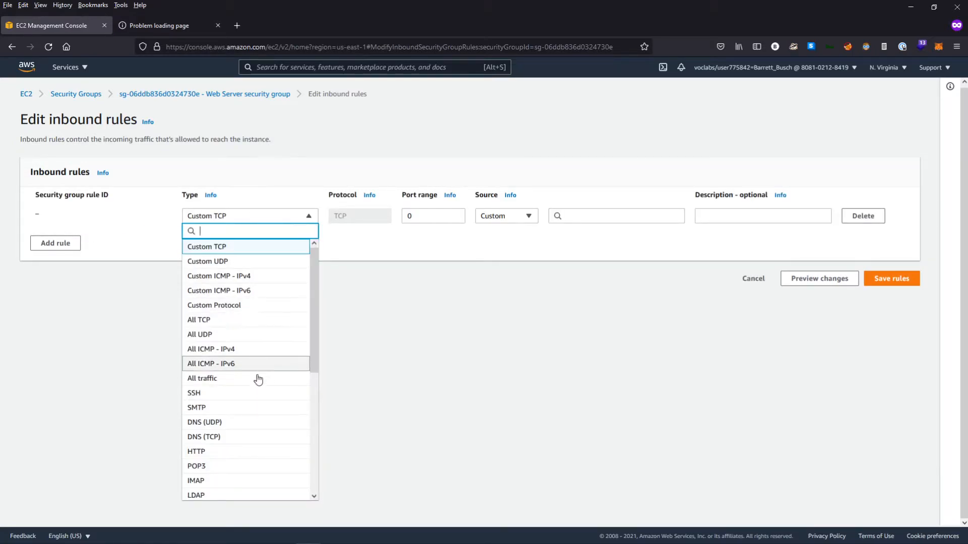
scroll(256, 448, down, 3)
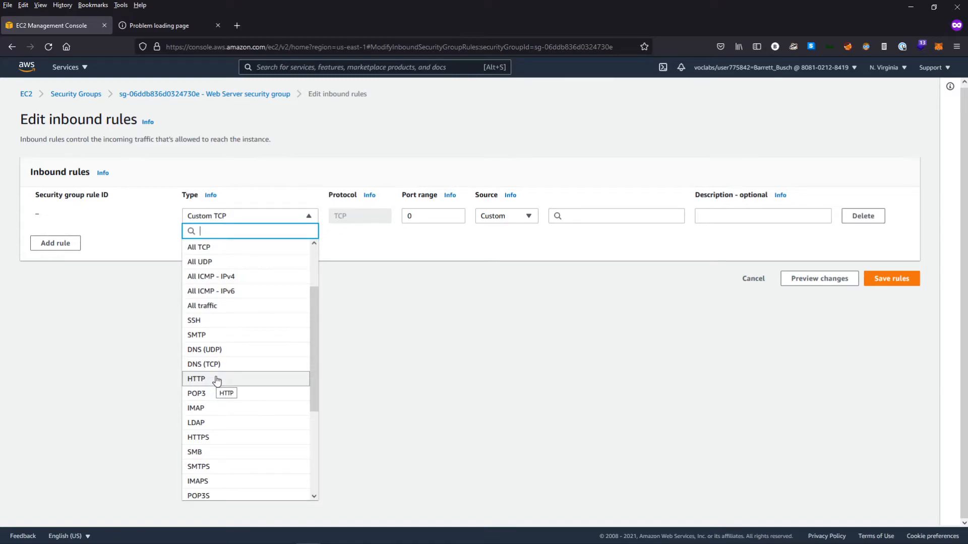
click(206, 439)
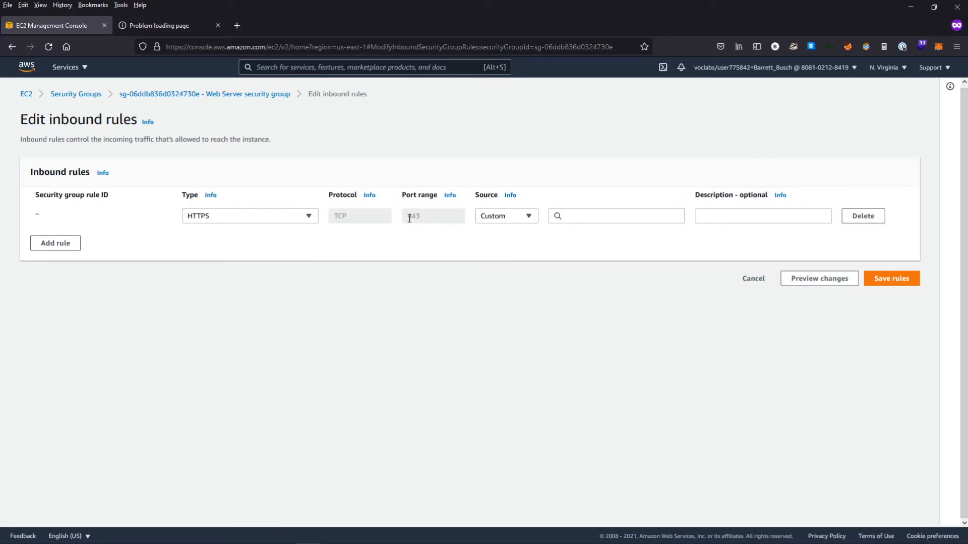
- Set the inbound rule's type to HTTP
click(296, 215)
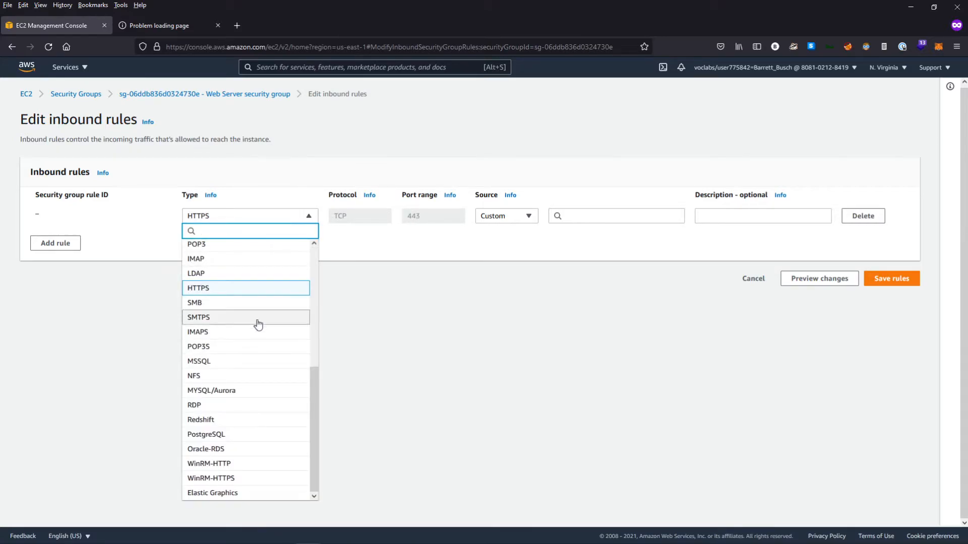
scroll(258, 324, up, 2)
scroll(257, 324, up, 1)
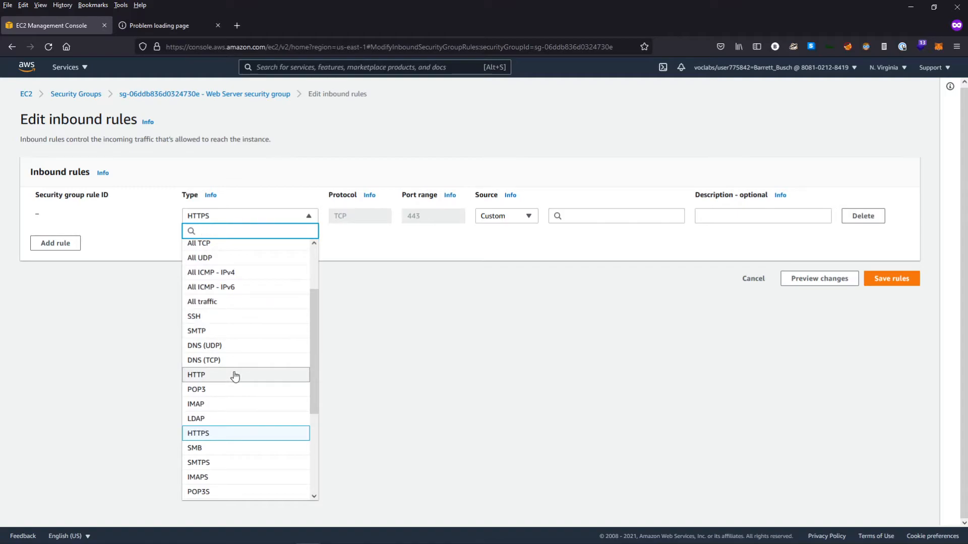
click(208, 376)
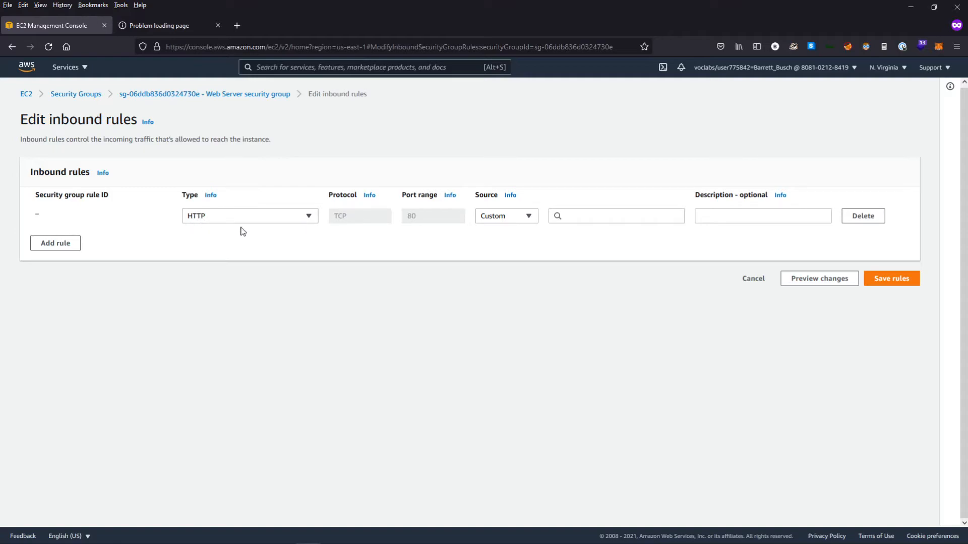
click(255, 222)
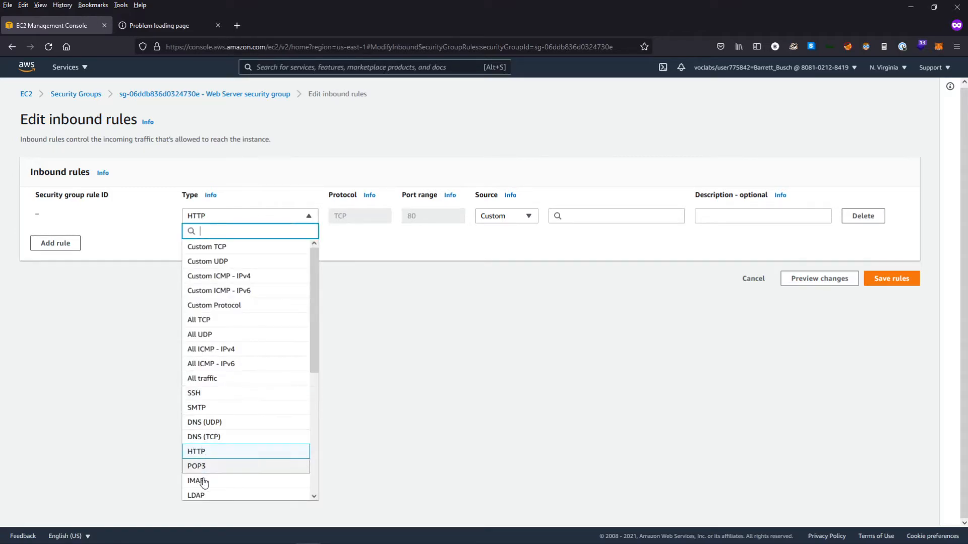
click(289, 213)
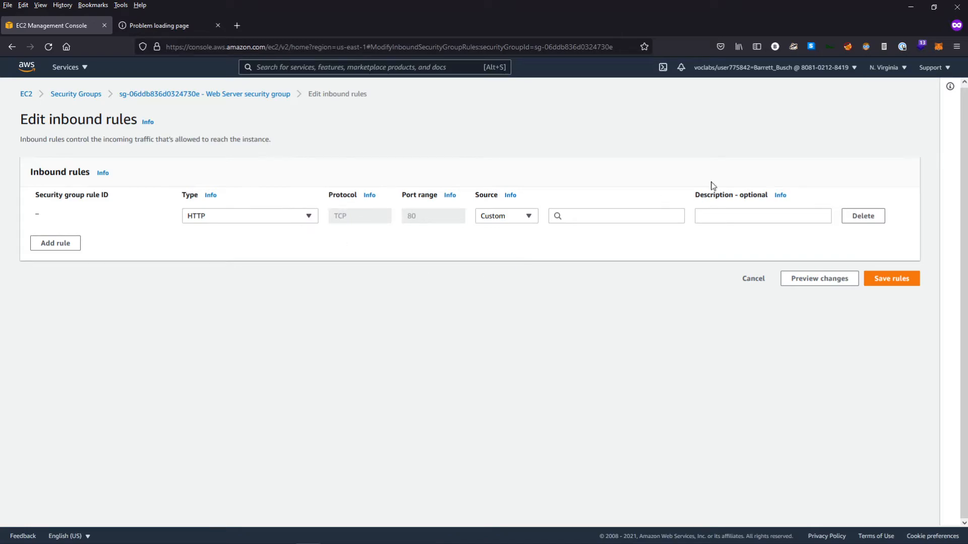
- Set the HTTP rule's source to 0.0.0.0/0 so traffic is allowed from any IPv4 address
click(607, 217)
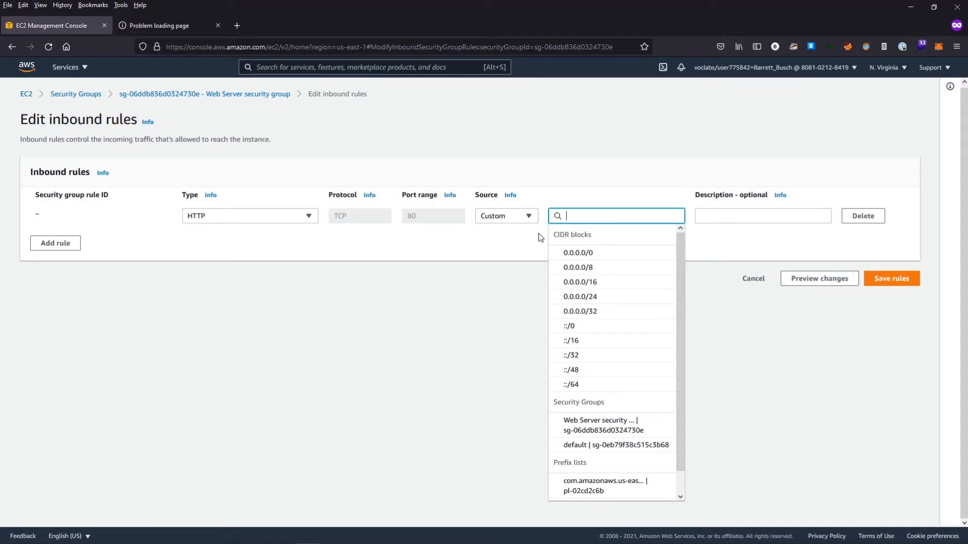
click(578, 253)
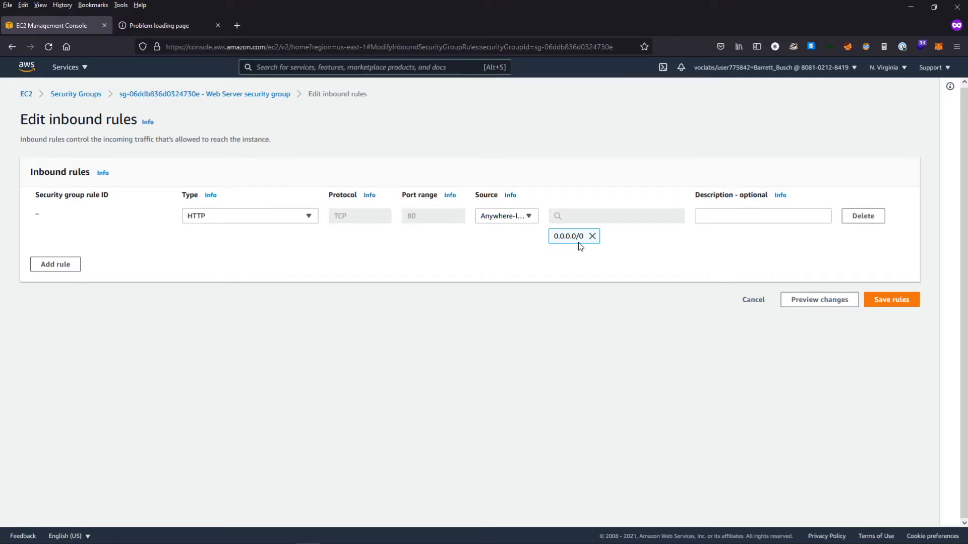
click(522, 218)
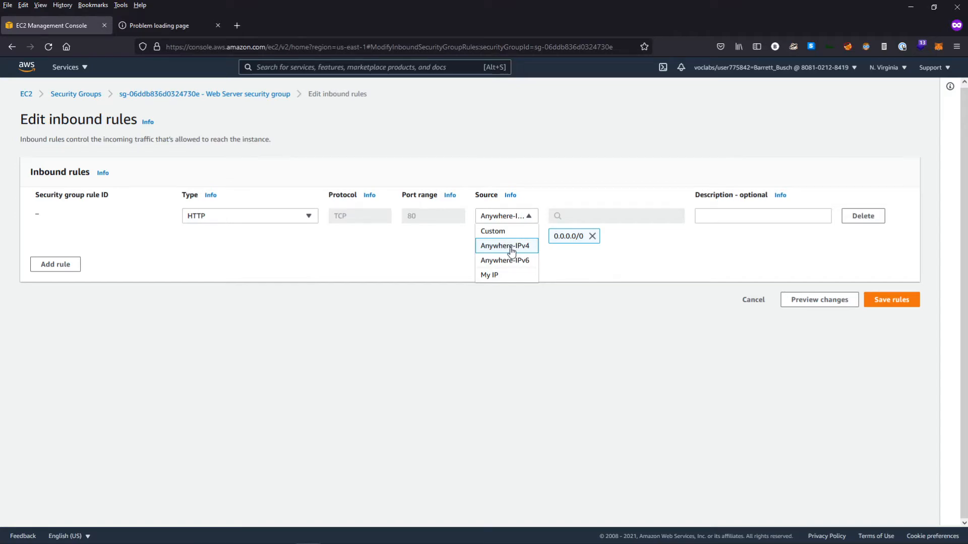
click(585, 298)
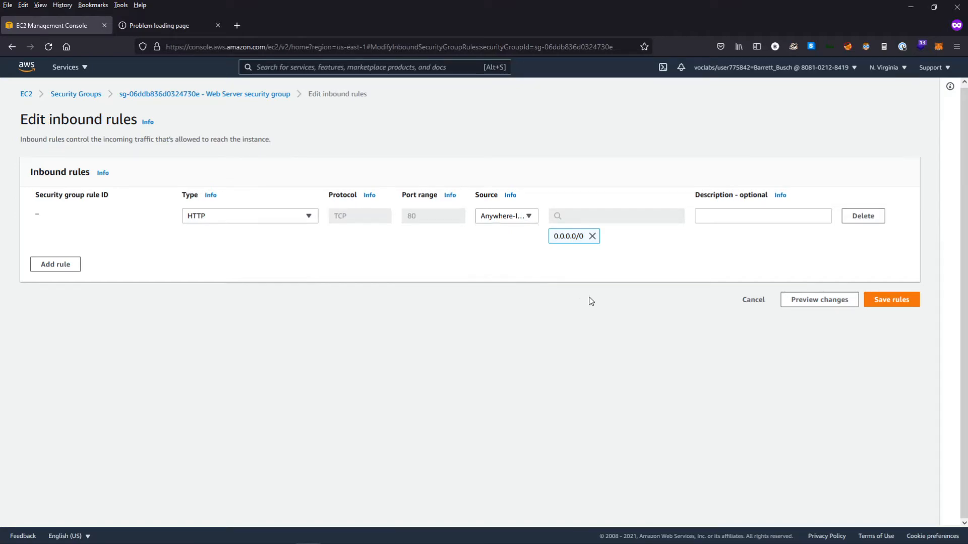
- Describe the rule as "Allow all inbound HTTP traffic" and save the inbound rules
click(753, 217)
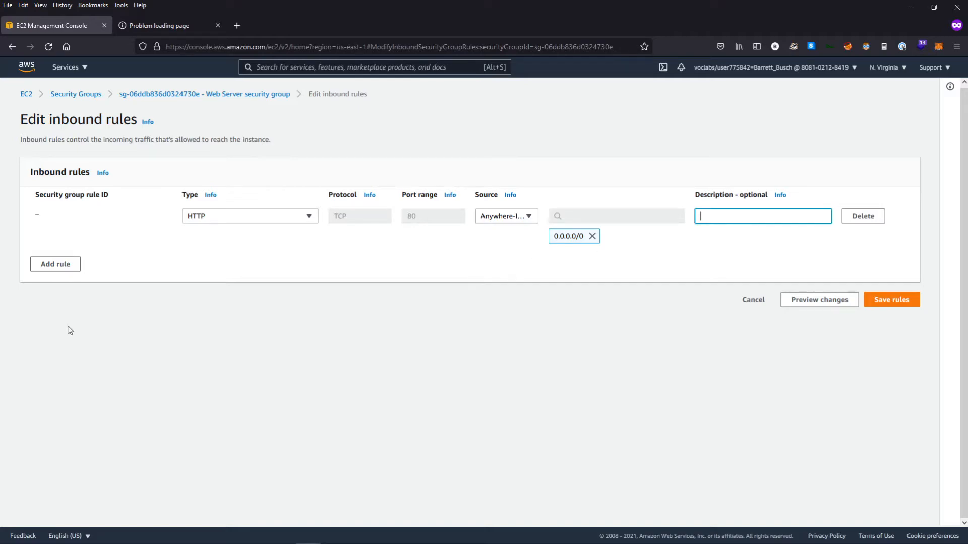
text(Allow all inbound HTTP traffic)
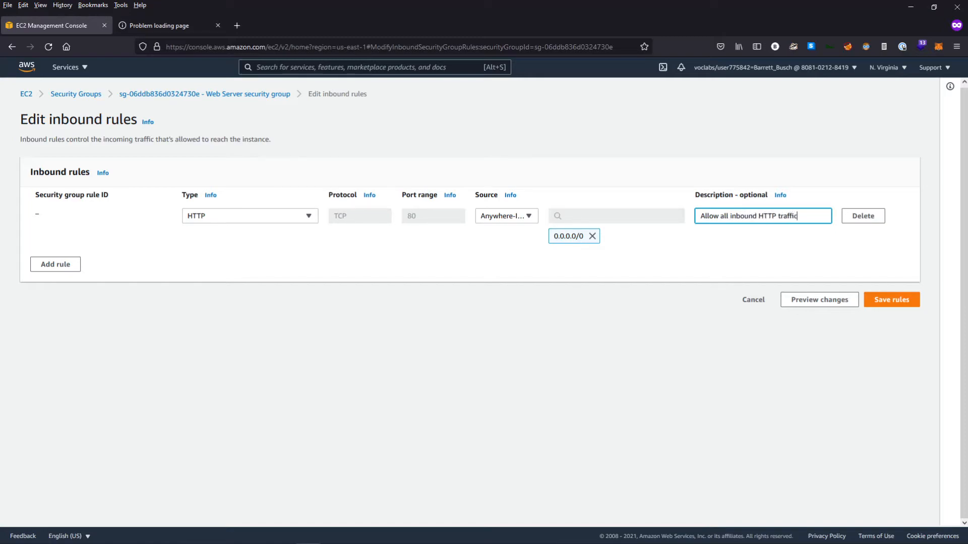
click(892, 300)
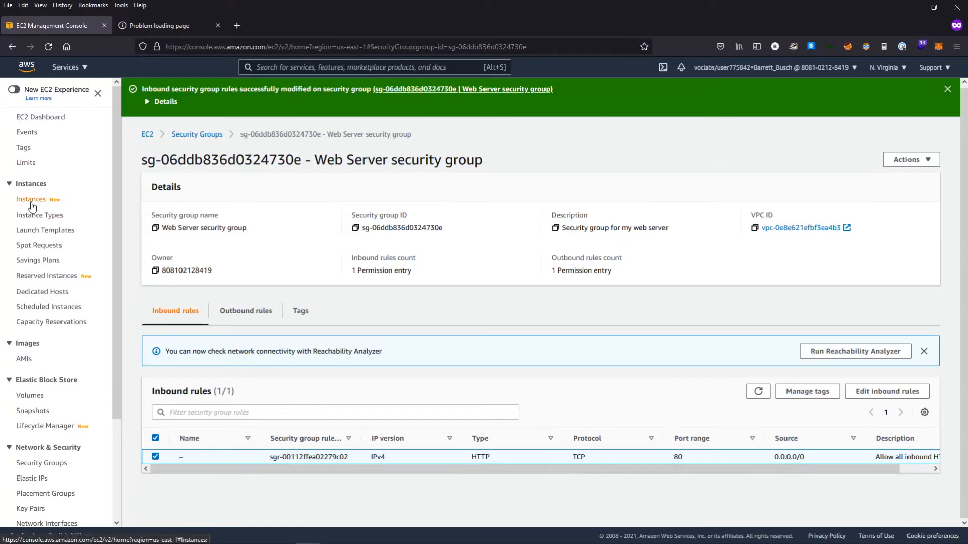
- Return to the instances list and check which security group each instance uses
click(32, 200)
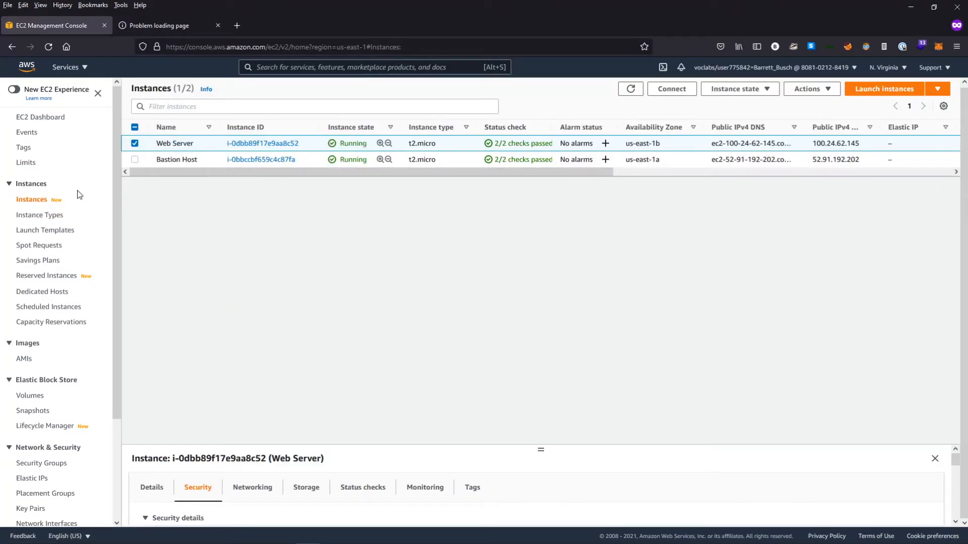
drag(440, 171, 771, 160)
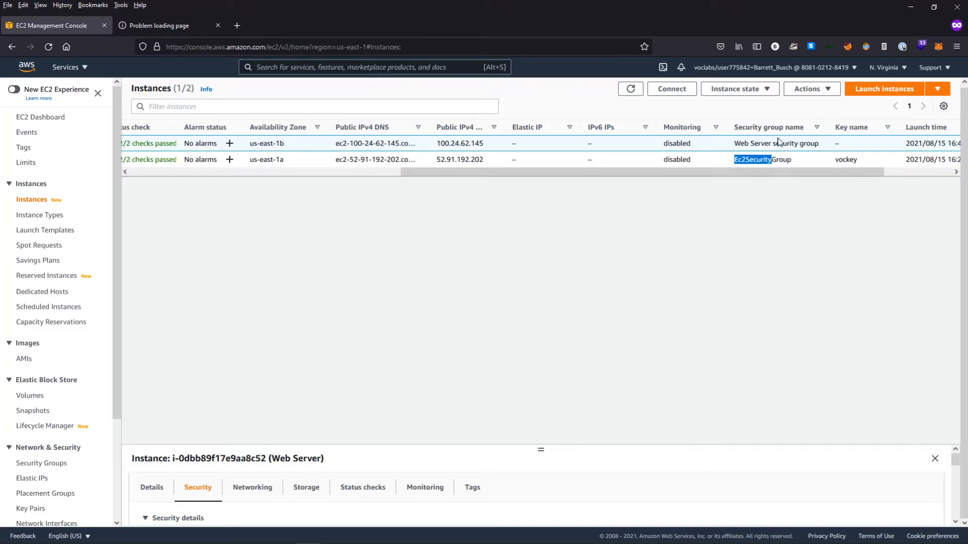
drag(683, 170, 130, 58)
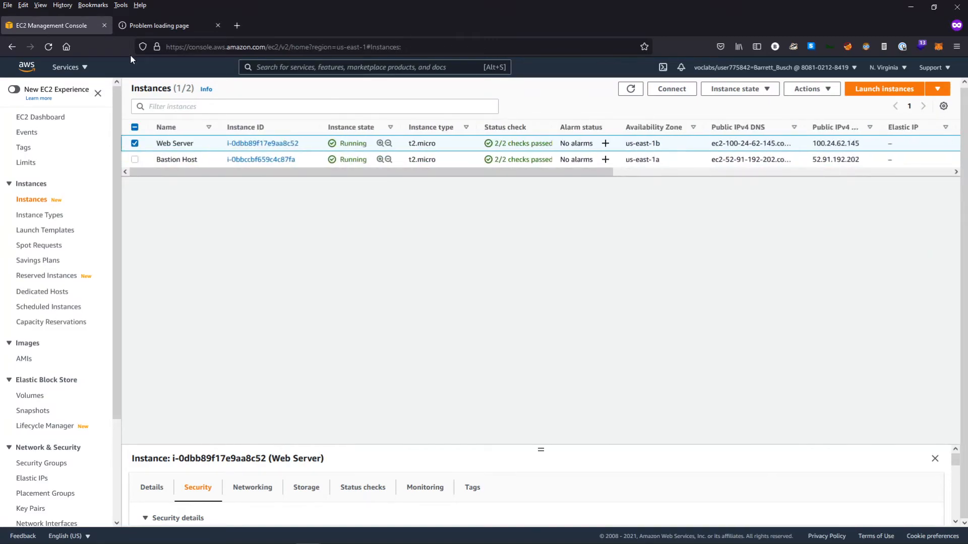
- Load the web server's page again at its public IPv4 address
click(170, 25)
click(218, 49)
click(219, 48)
key(Return)
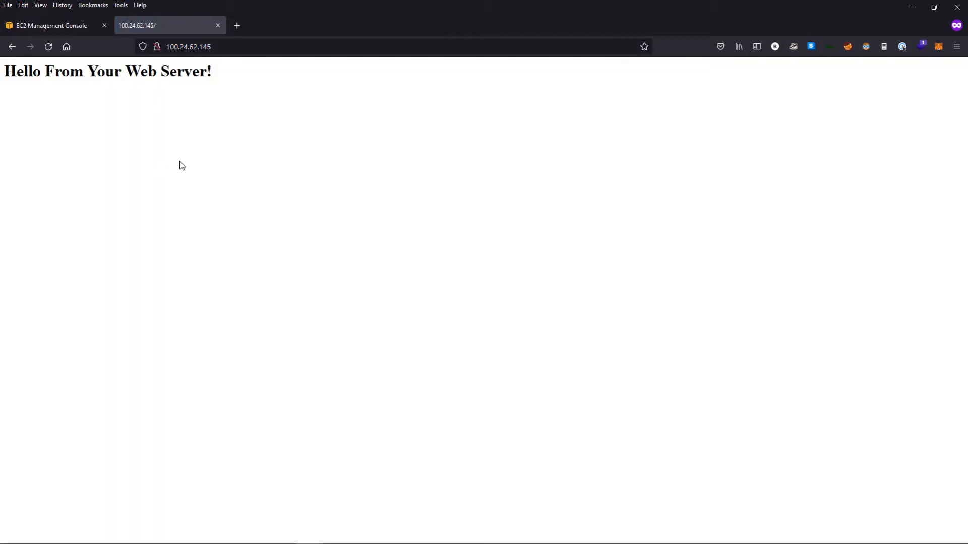
- Examine the heading on the web server's page and return to the EC2 console
drag(101, 126, 5, 71)
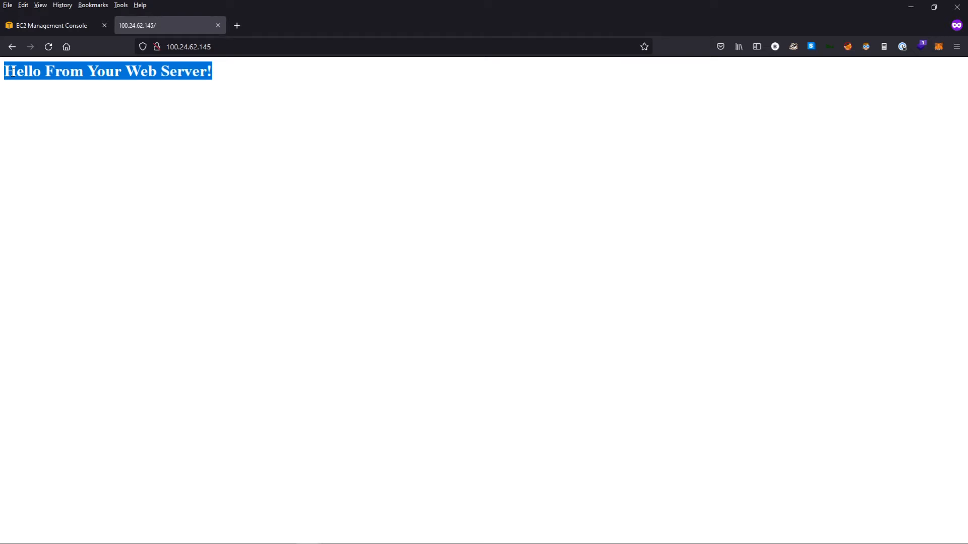
click(233, 117)
drag(216, 75, 5, 71)
click(196, 86)
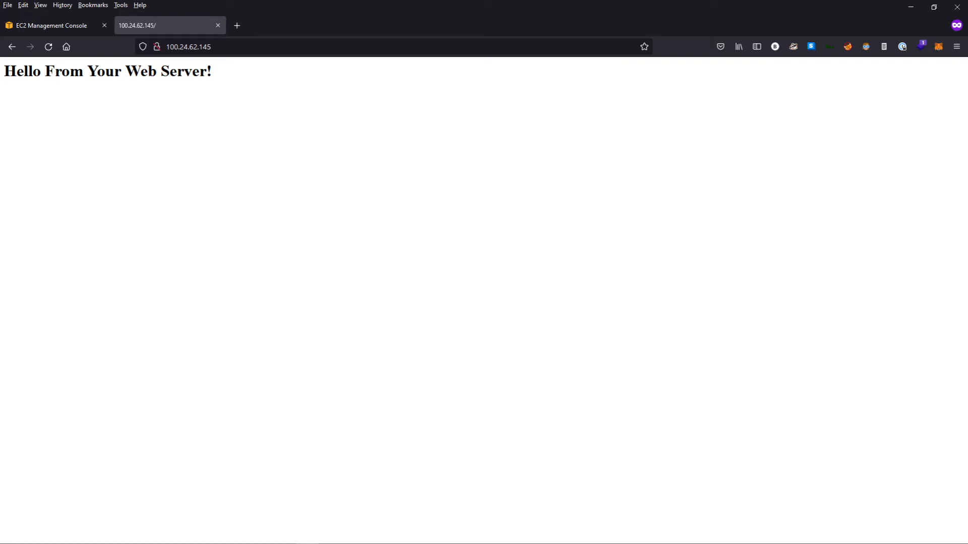
drag(185, 226, 194, 223)
click(262, 127)
key(ctrl+Tab)
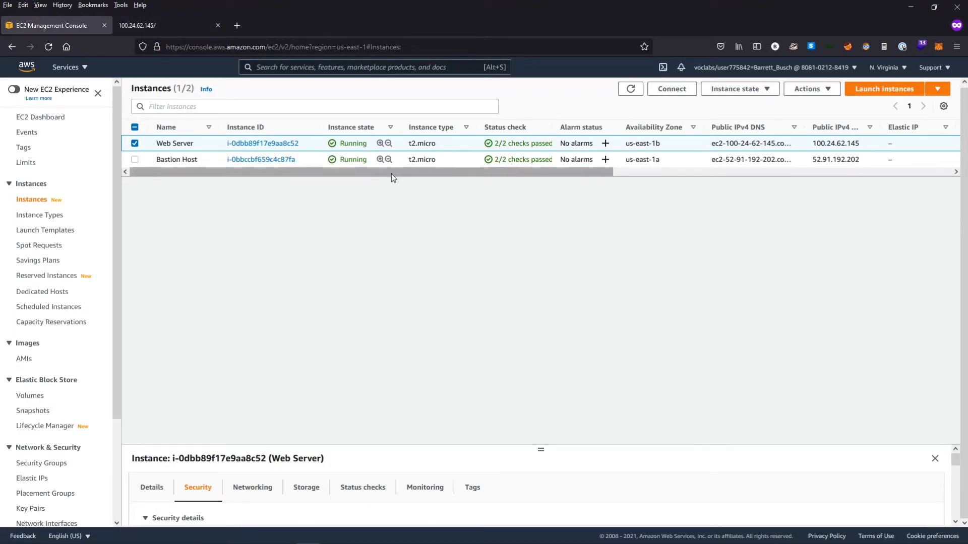
- Stop the Web Server instance and refresh the instances list
click(135, 143)
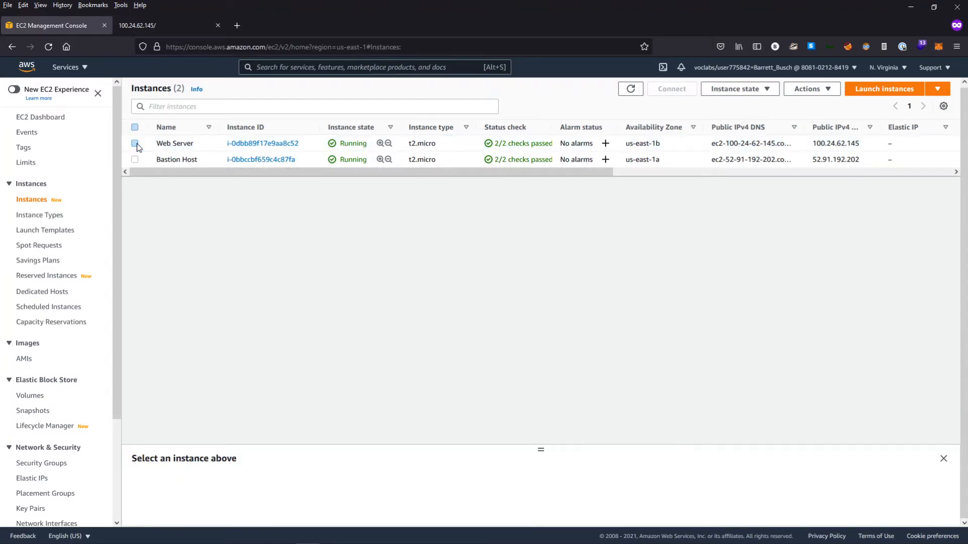
click(135, 143)
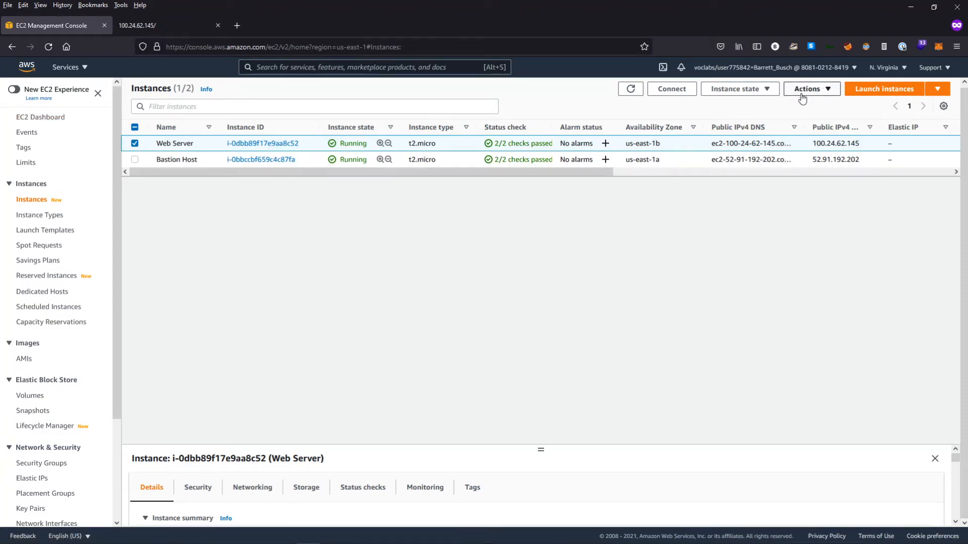
click(763, 89)
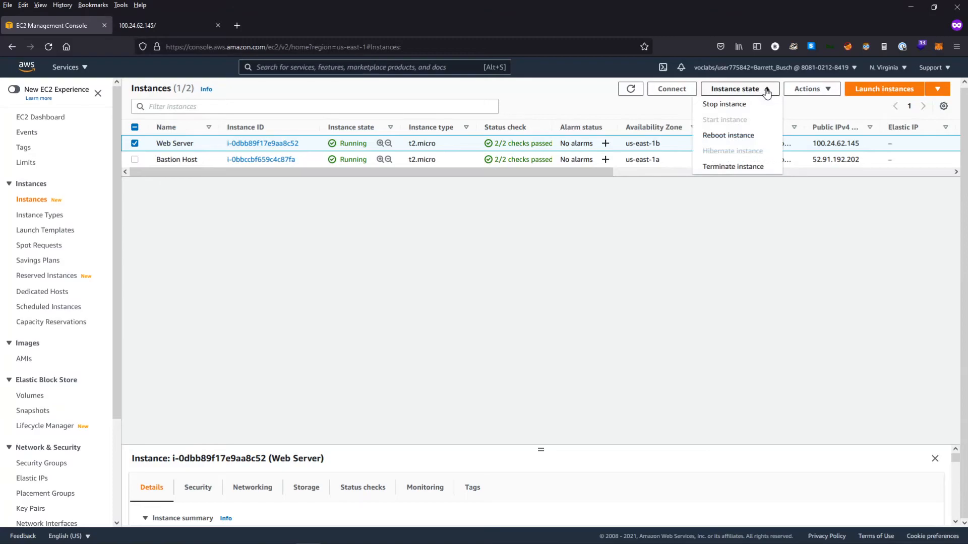
click(732, 105)
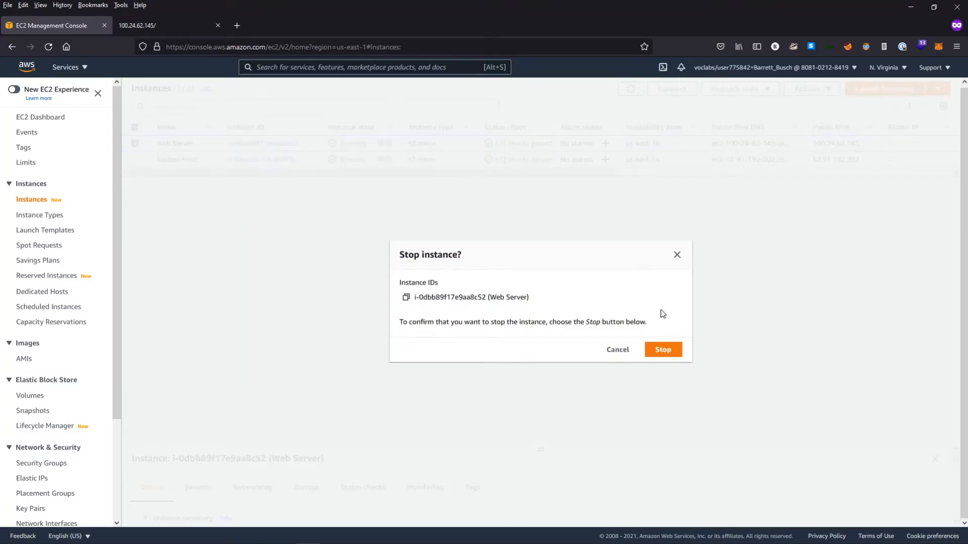
click(667, 354)
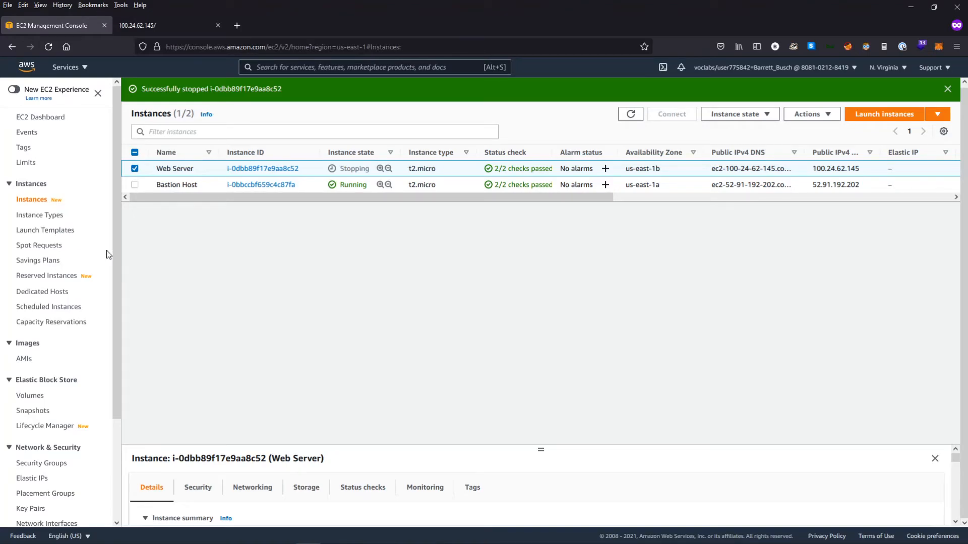
click(631, 115)
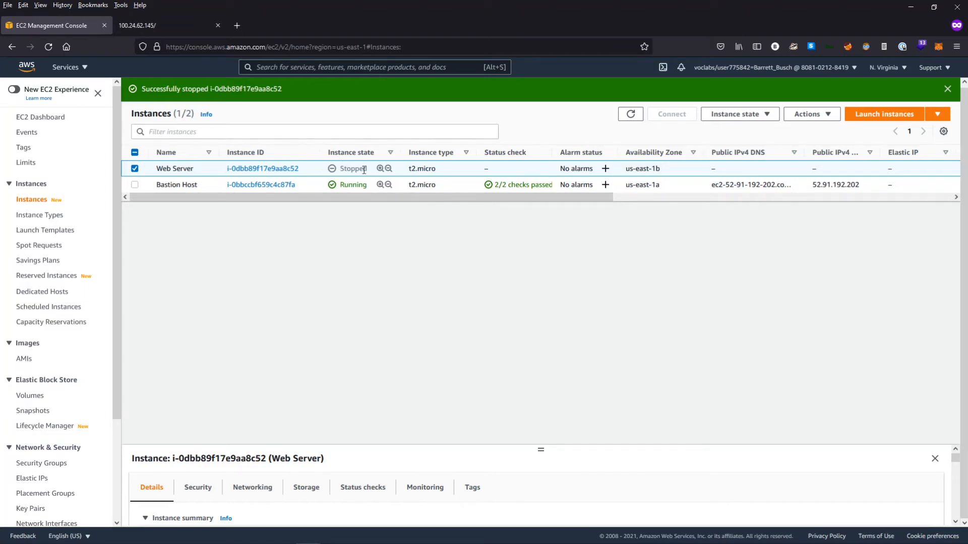
- Change the stopped Web Server's instance type to t2.small
click(833, 116)
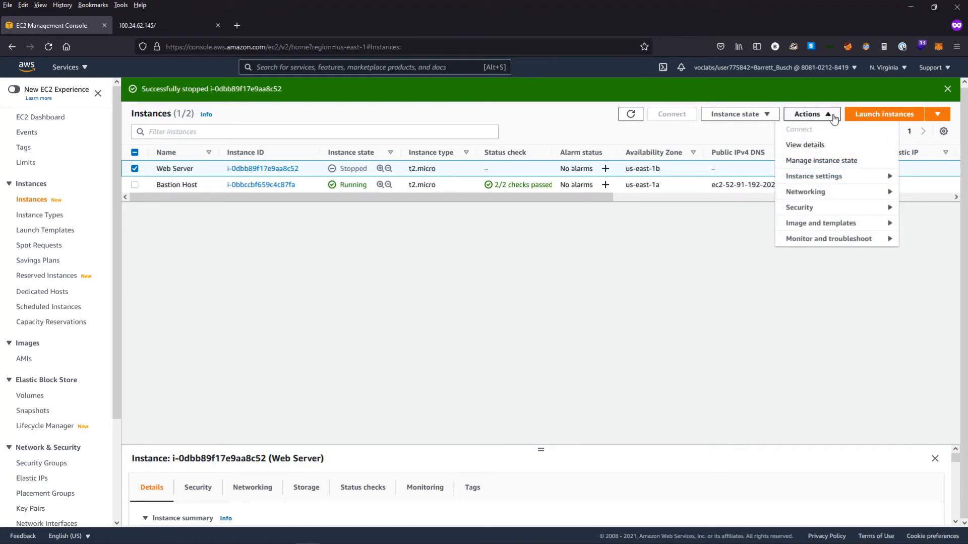
click(825, 180)
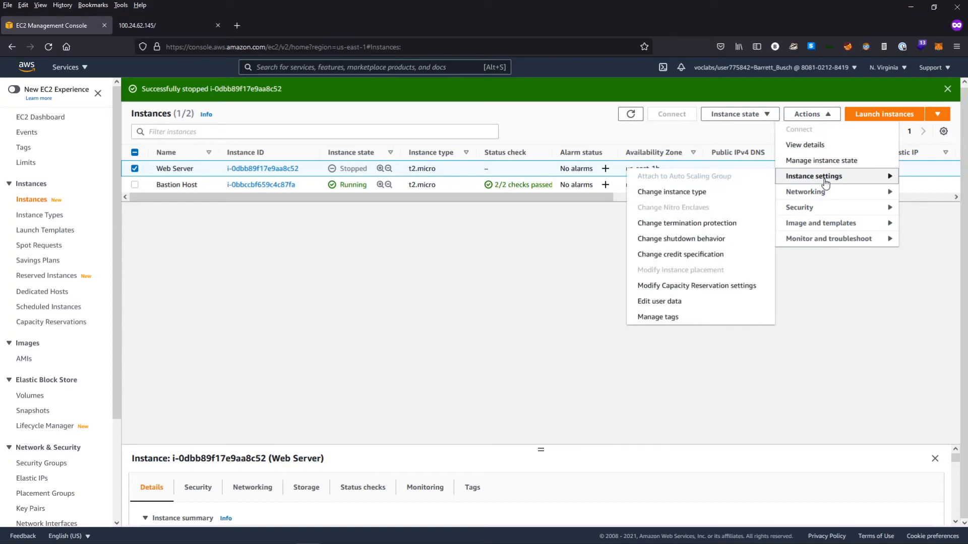
click(675, 194)
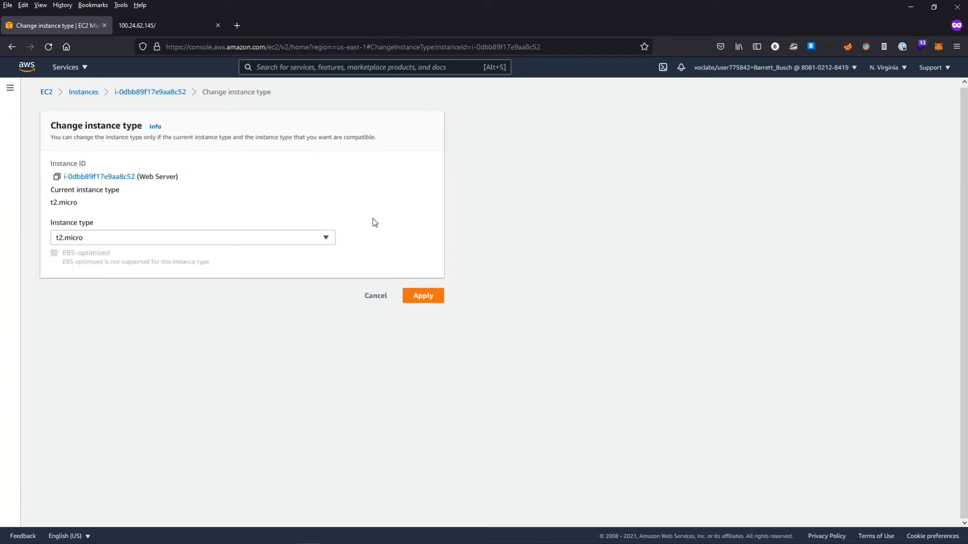
click(160, 241)
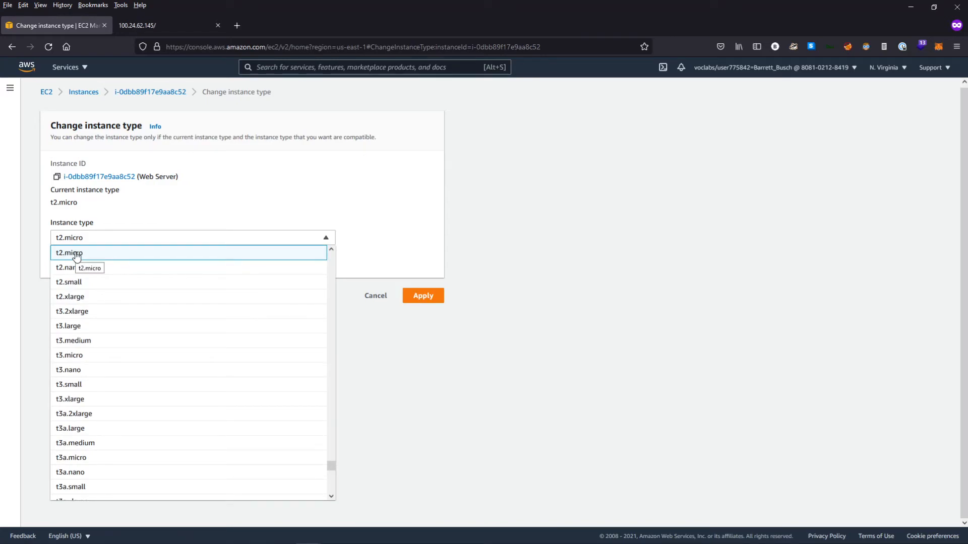
click(75, 285)
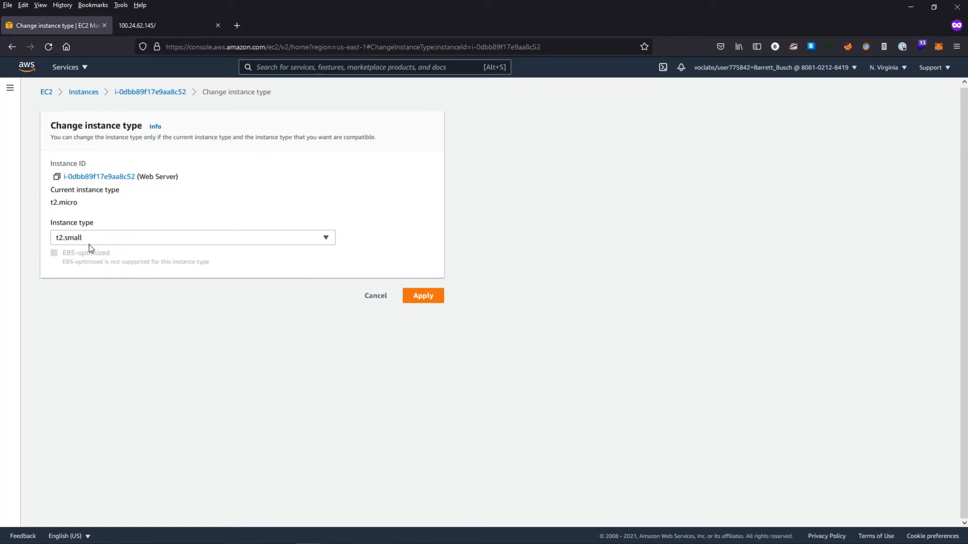
click(424, 297)
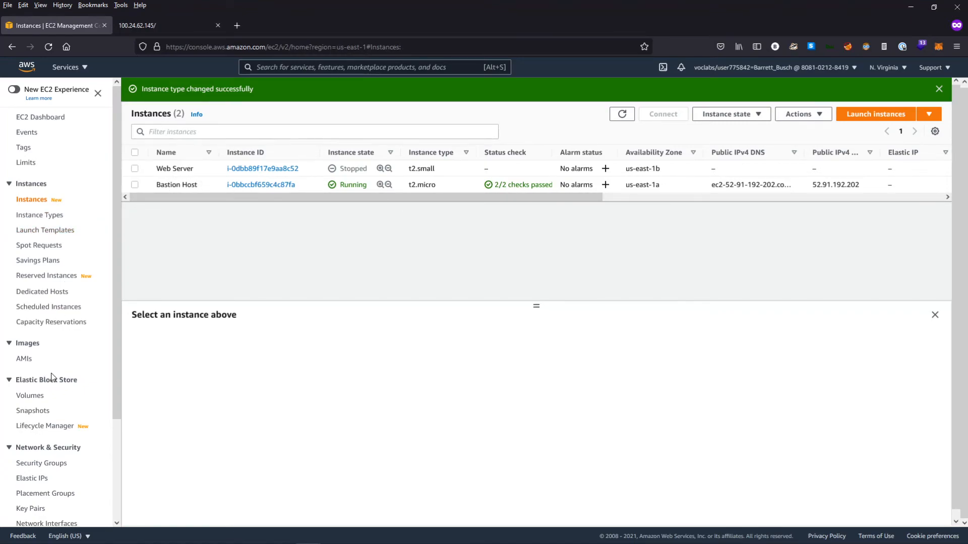
- Modify the Web Server's EBS volume size to 10 GiB and refresh the volumes list
click(30, 396)
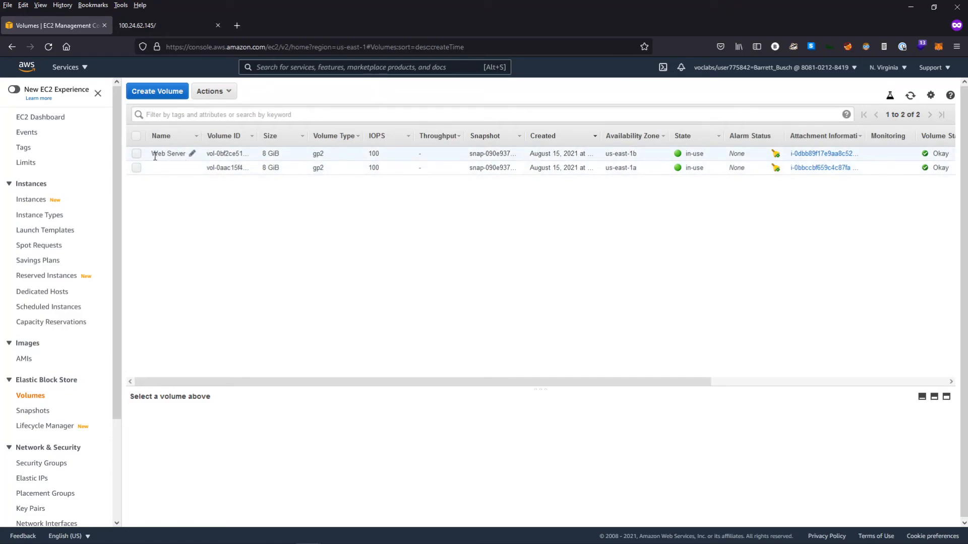
click(136, 154)
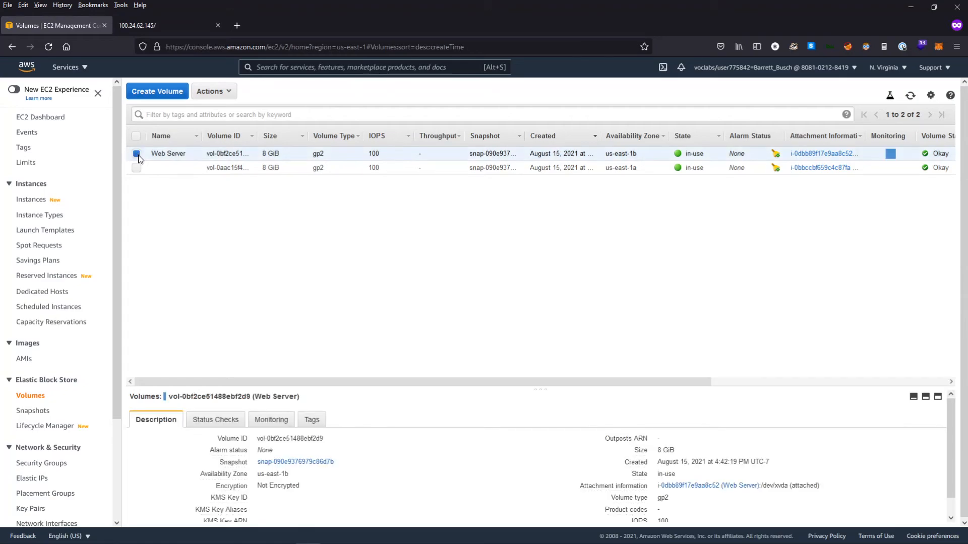
click(230, 94)
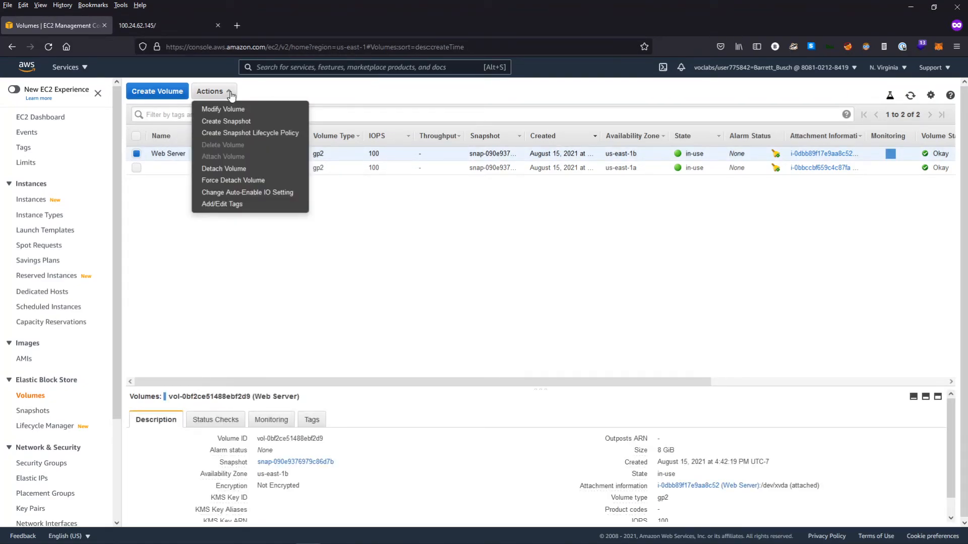
click(223, 109)
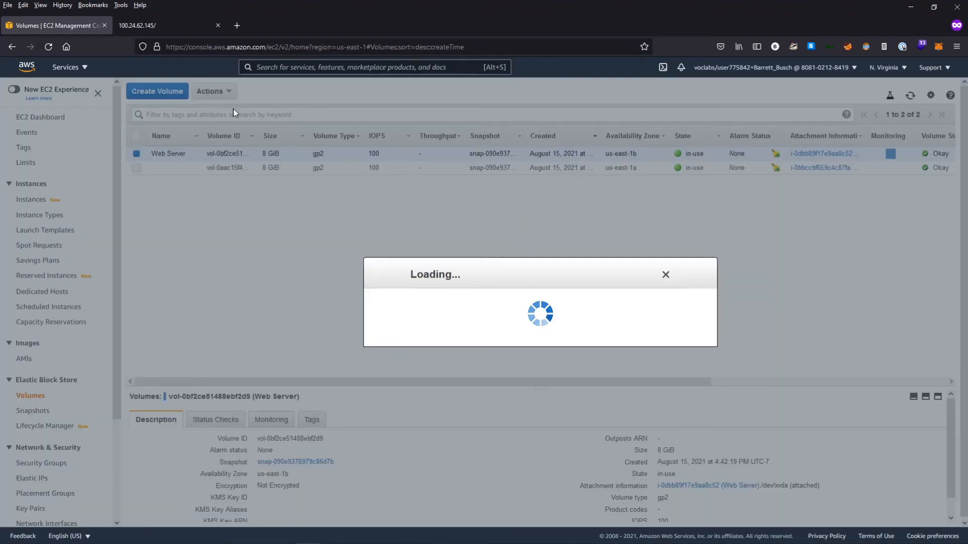
click(495, 370)
drag(459, 365, 440, 366)
text(10)
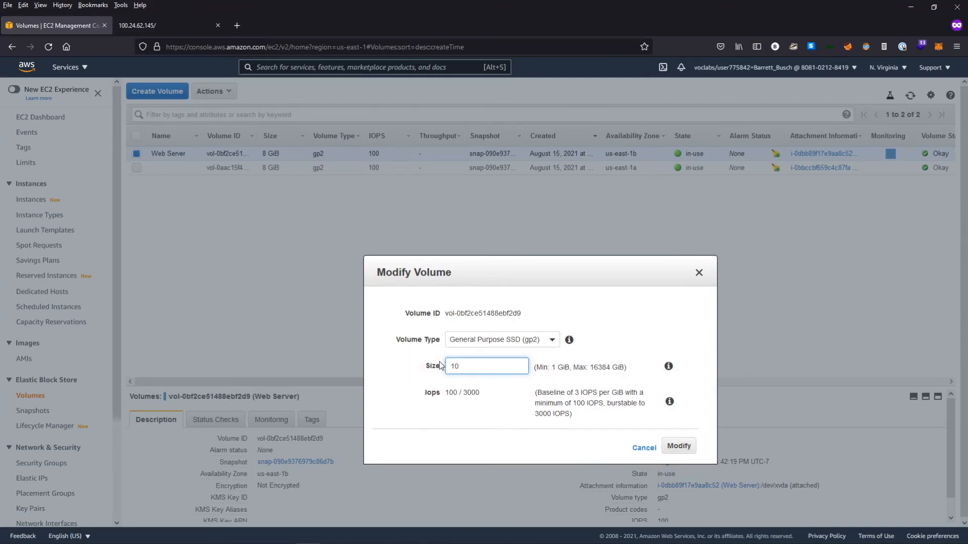
click(678, 447)
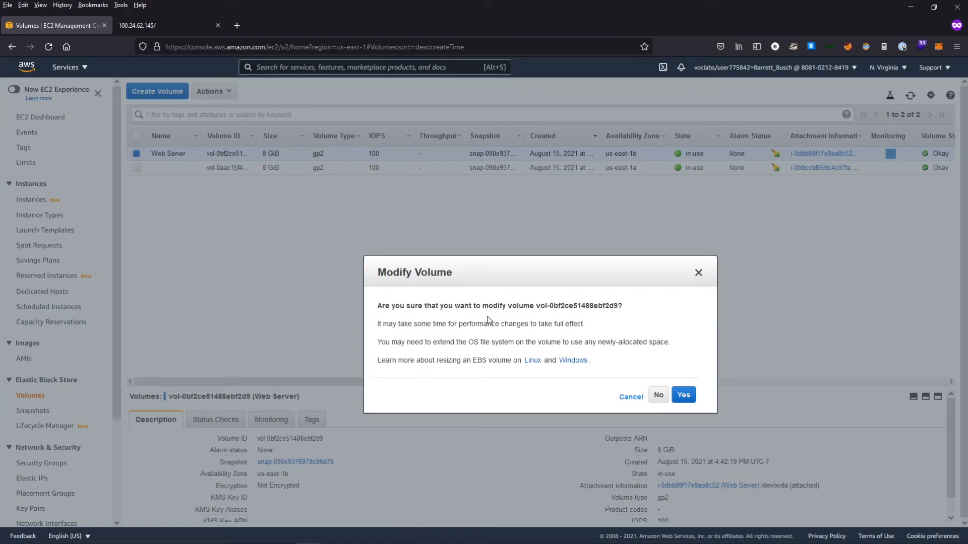
click(684, 396)
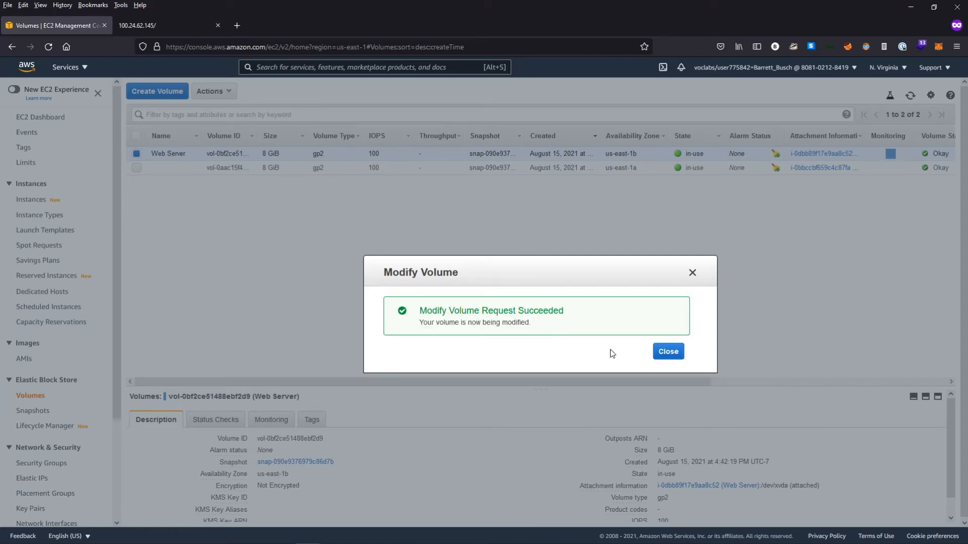
click(668, 352)
click(910, 95)
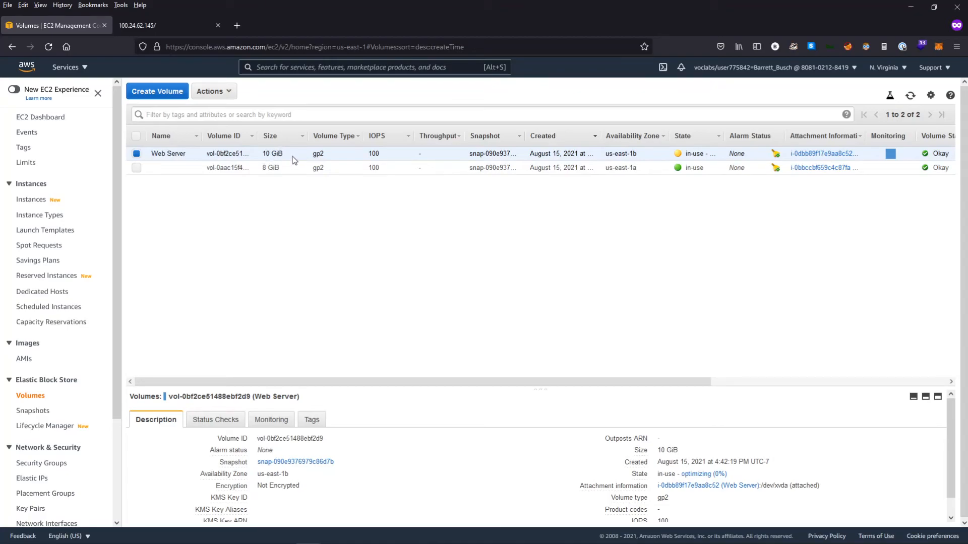
click(136, 153)
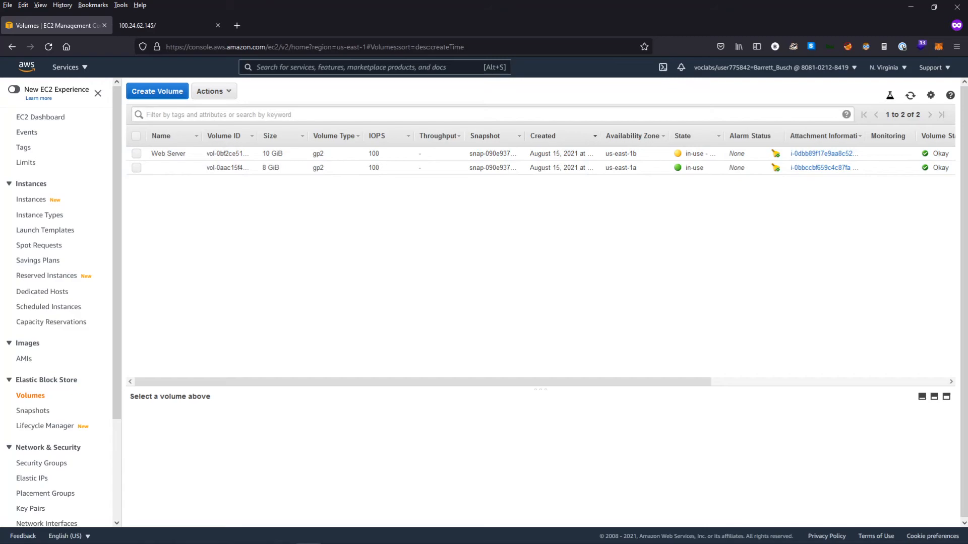
- Return to the instances list, start the Web Server instance and refresh the list
click(24, 202)
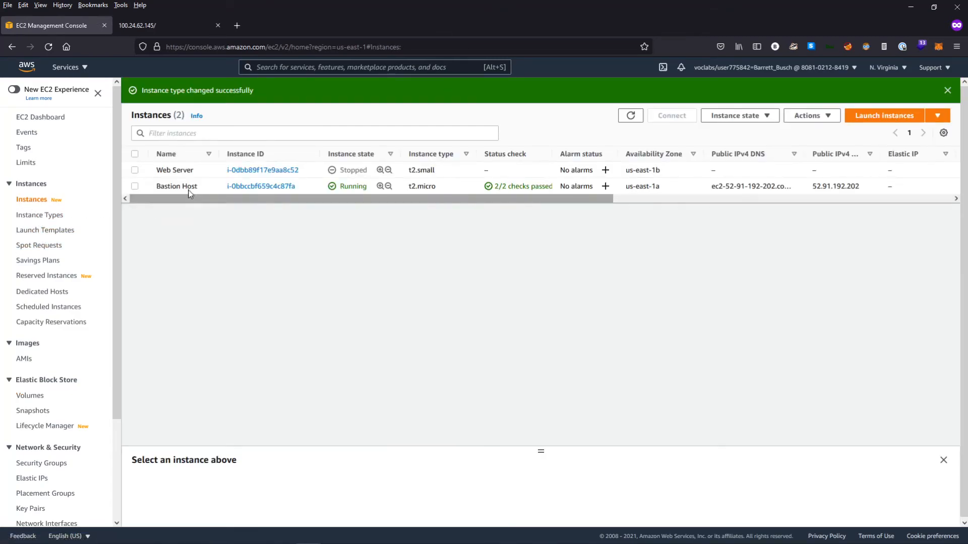
click(134, 170)
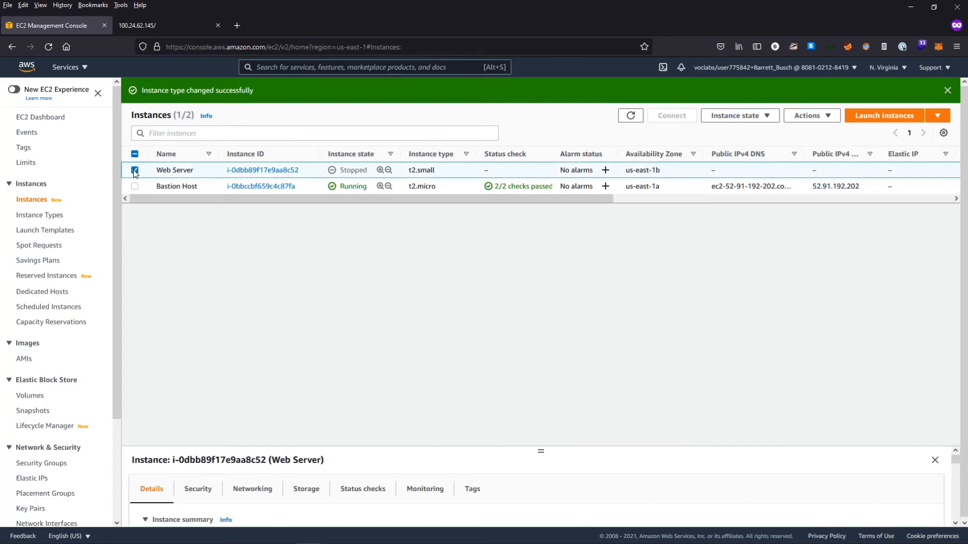
click(767, 116)
click(731, 147)
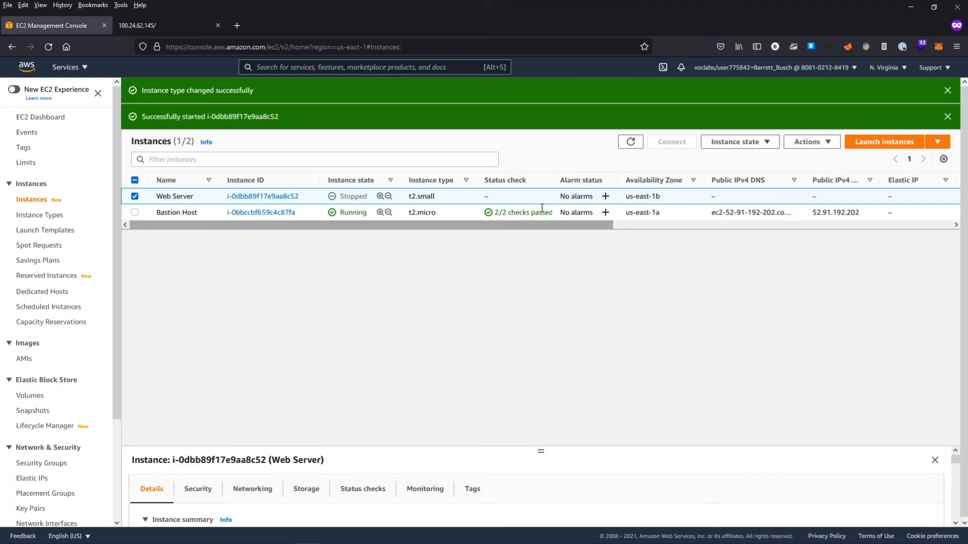
click(630, 145)
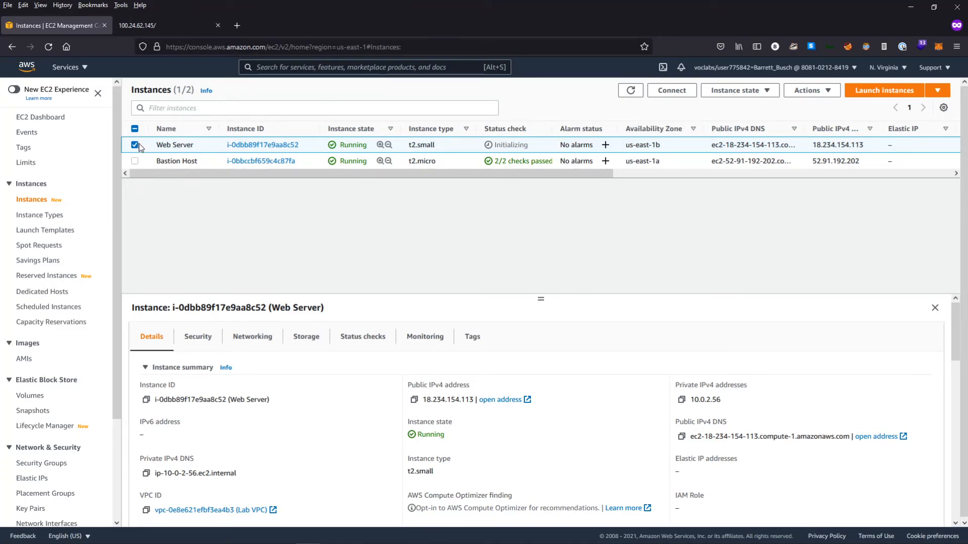
- Terminate the Web Server instance and select it in the list to view its details
click(768, 90)
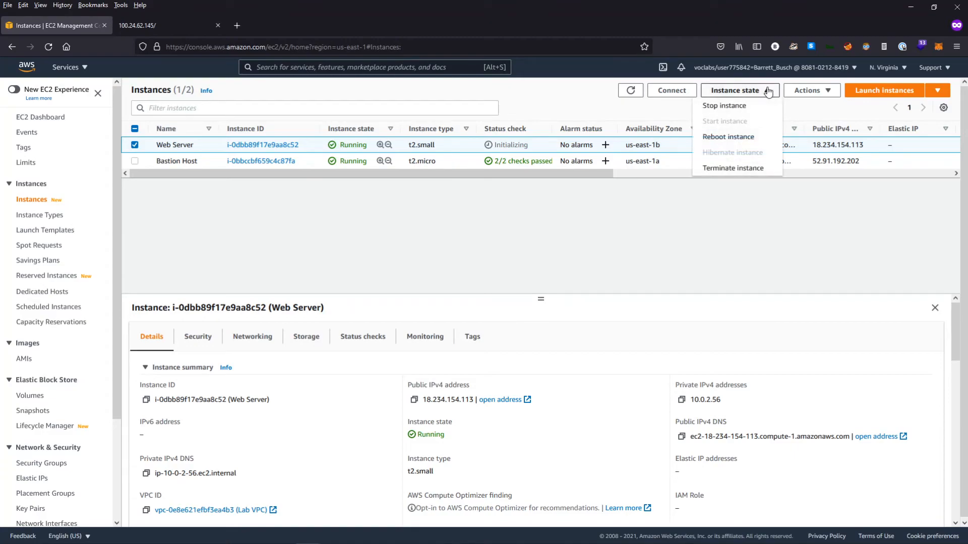
click(743, 170)
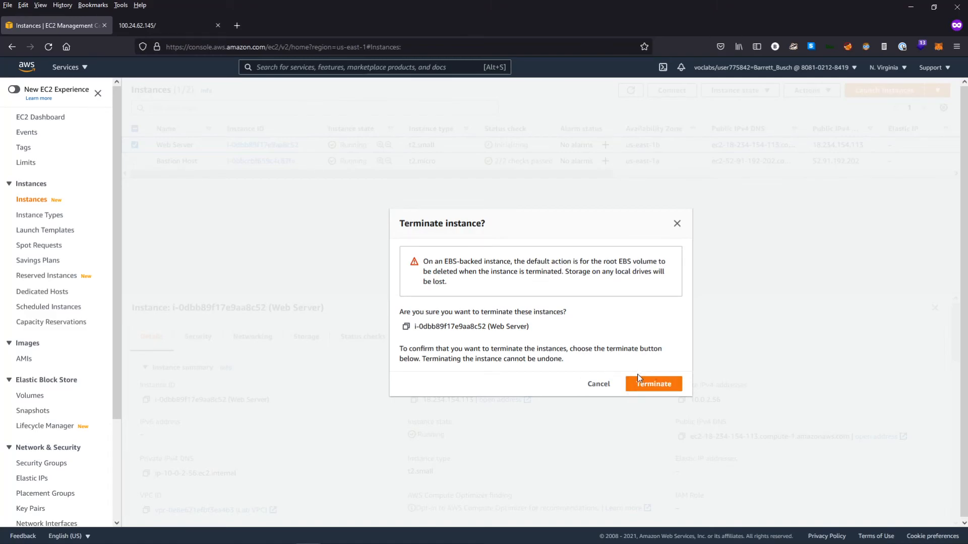
click(660, 387)
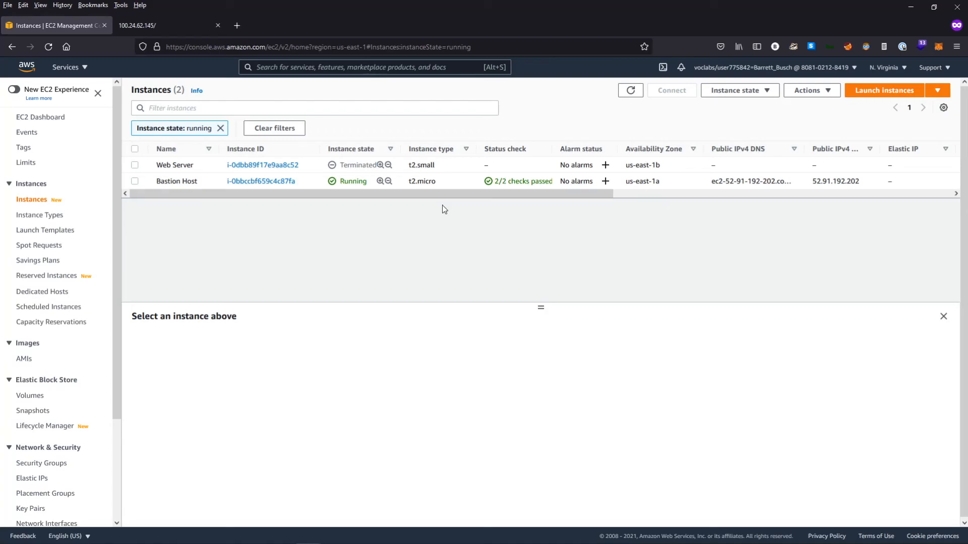
click(131, 166)
click(134, 165)
click(134, 166)
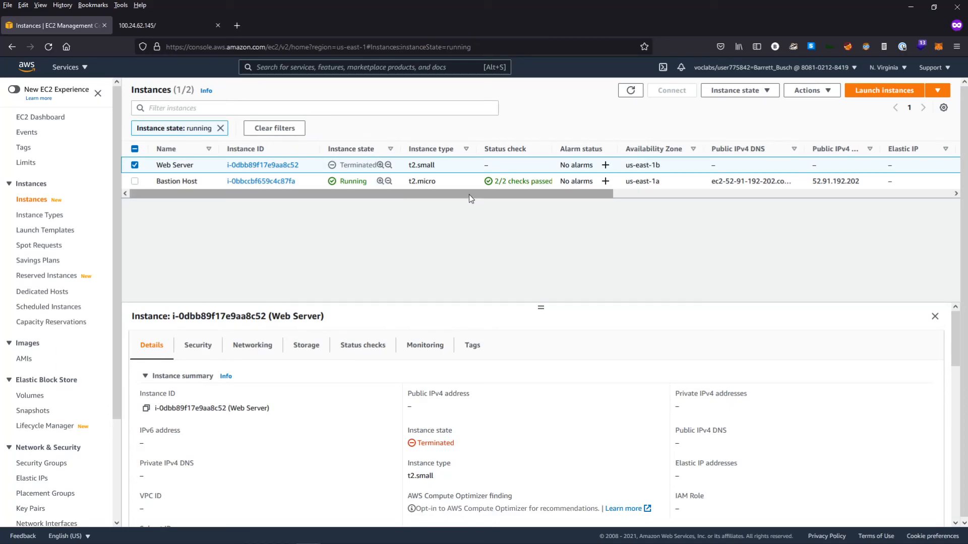
click(883, 91)
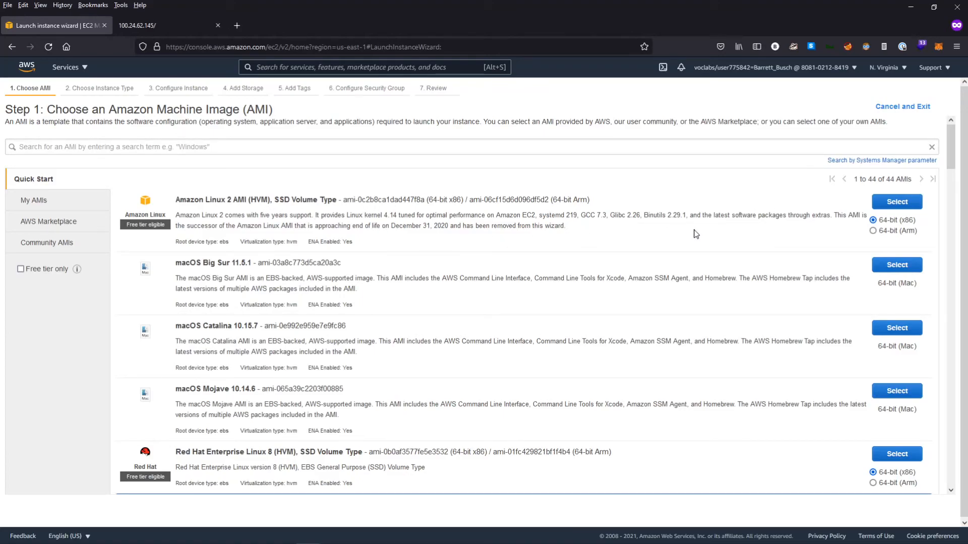
click(893, 204)
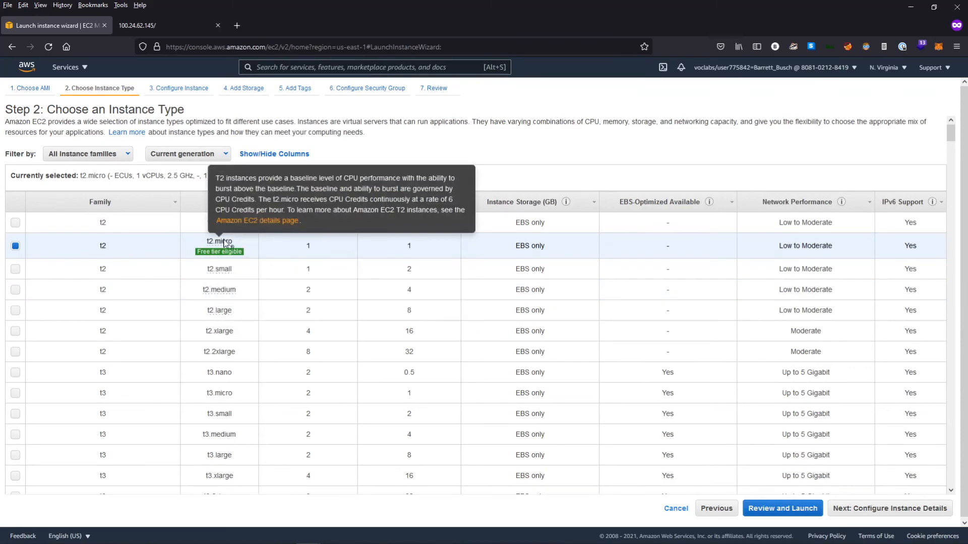
click(889, 508)
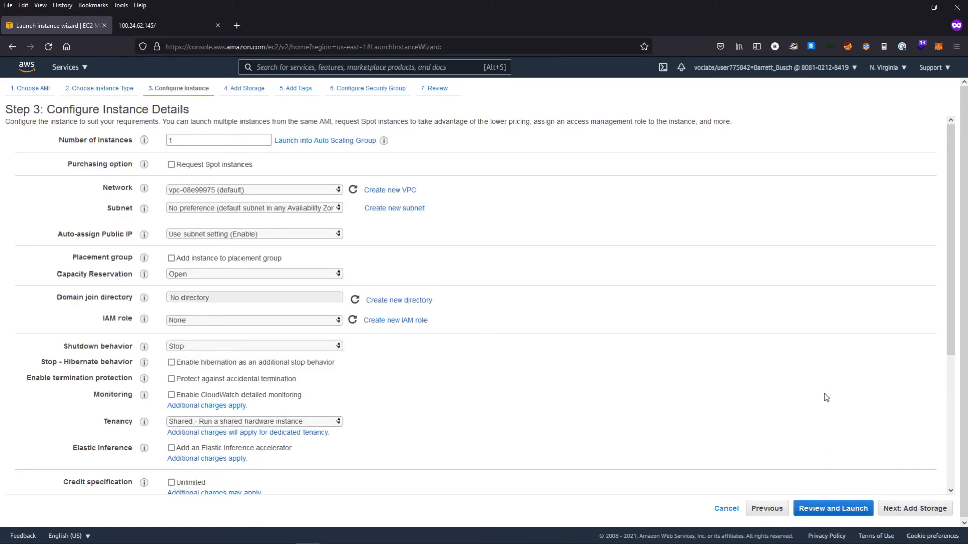
click(211, 192)
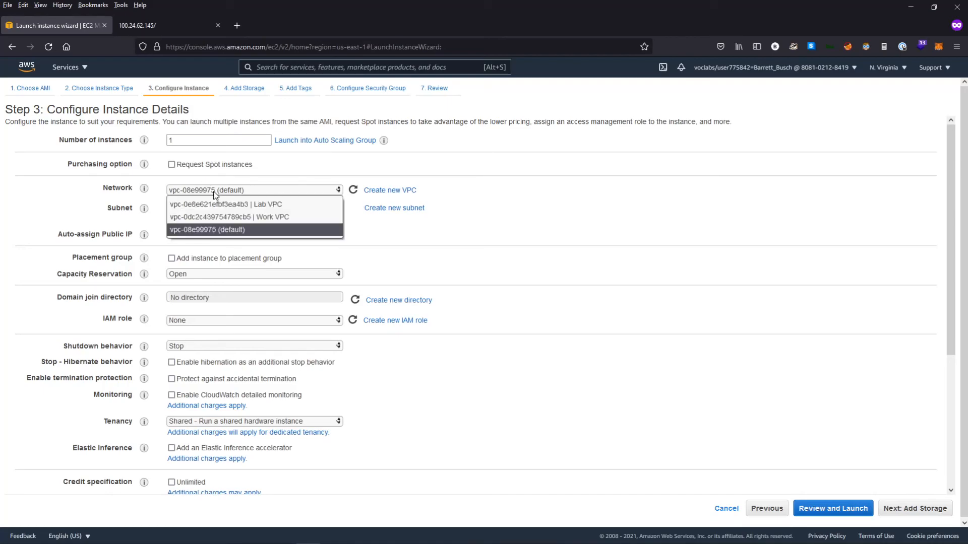
click(247, 204)
click(298, 209)
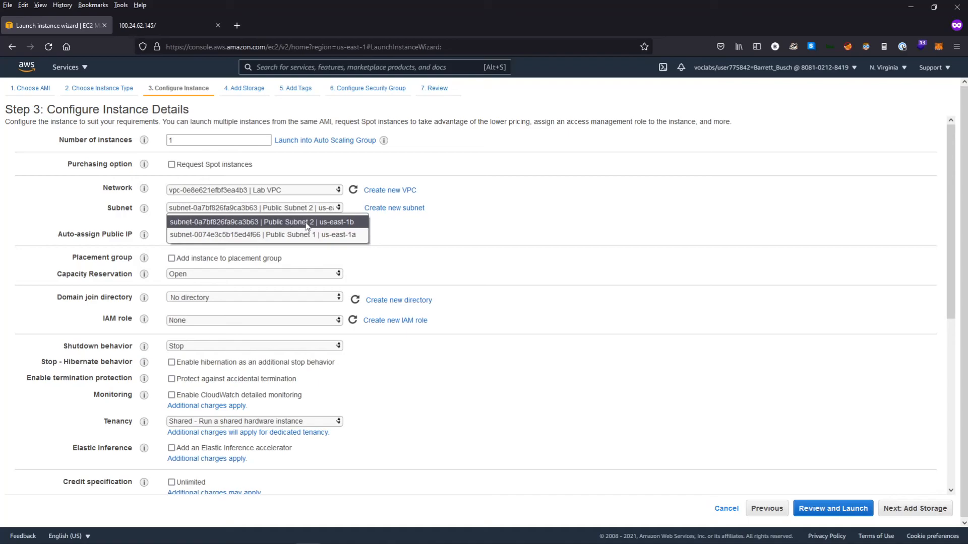
click(341, 222)
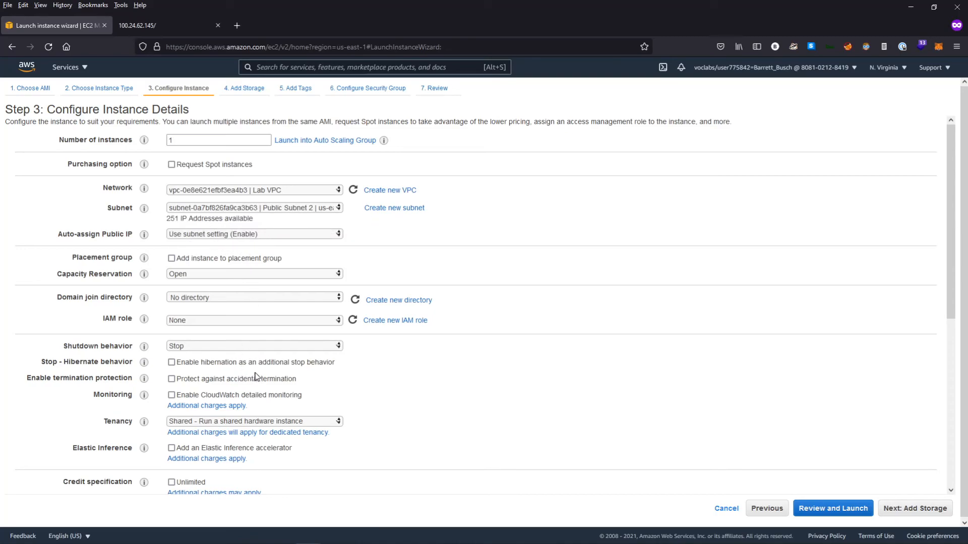
scroll(254, 372, down, 2)
drag(26, 315, 153, 322)
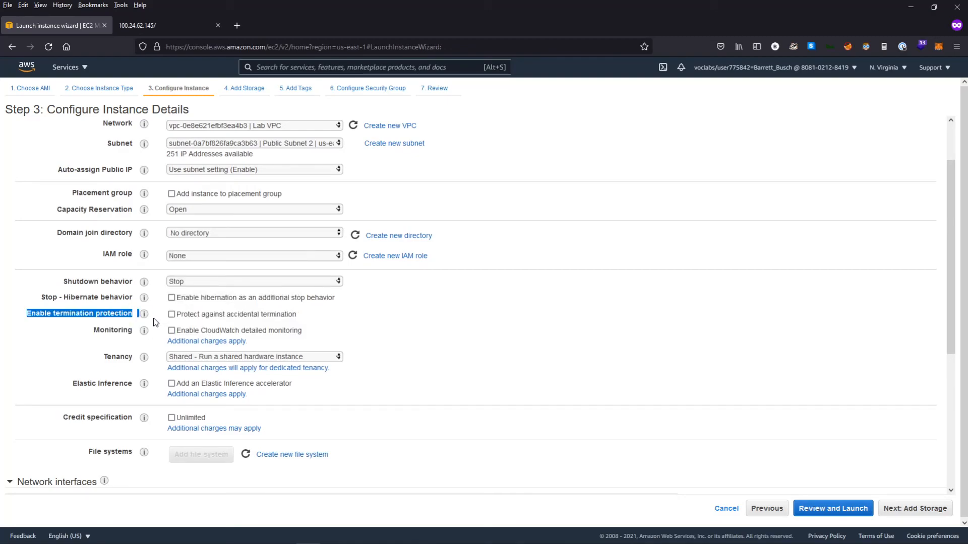
click(172, 315)
click(346, 326)
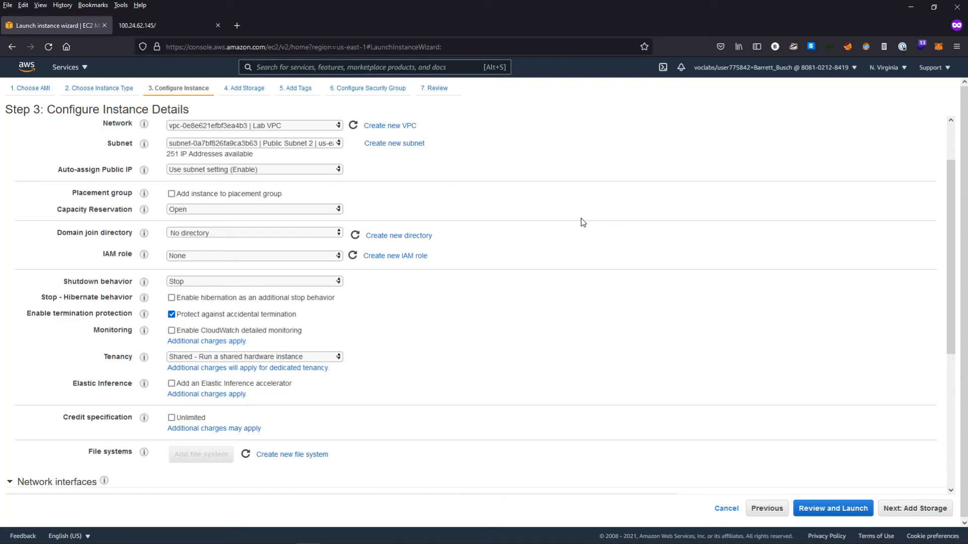
click(725, 509)
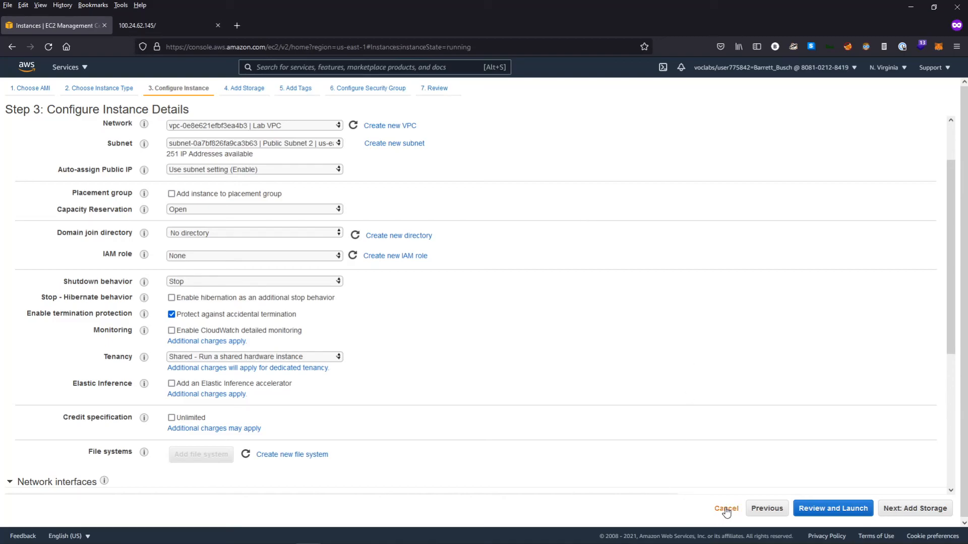
- Open the termination protection setting for the Web Server instance, try its Enable option, and leave without saving
click(135, 166)
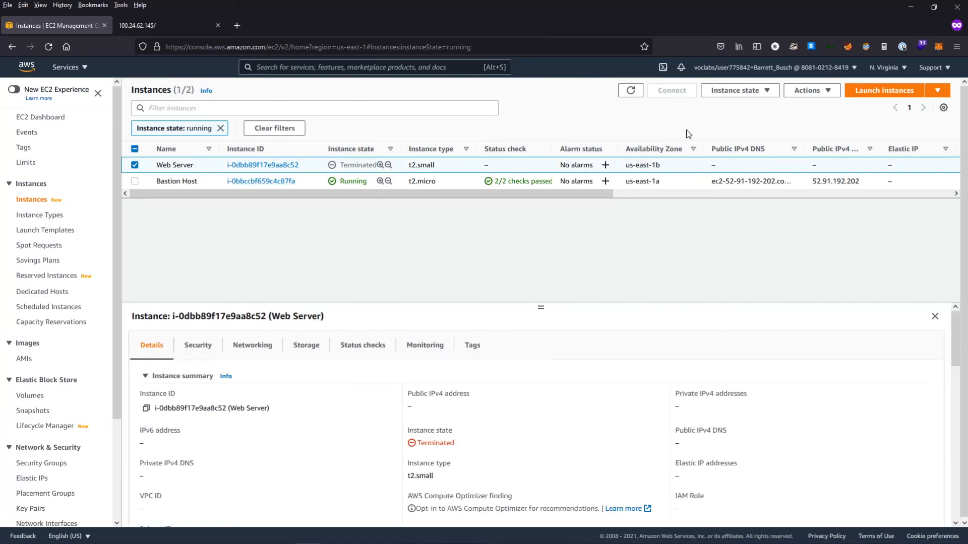
click(807, 90)
click(736, 90)
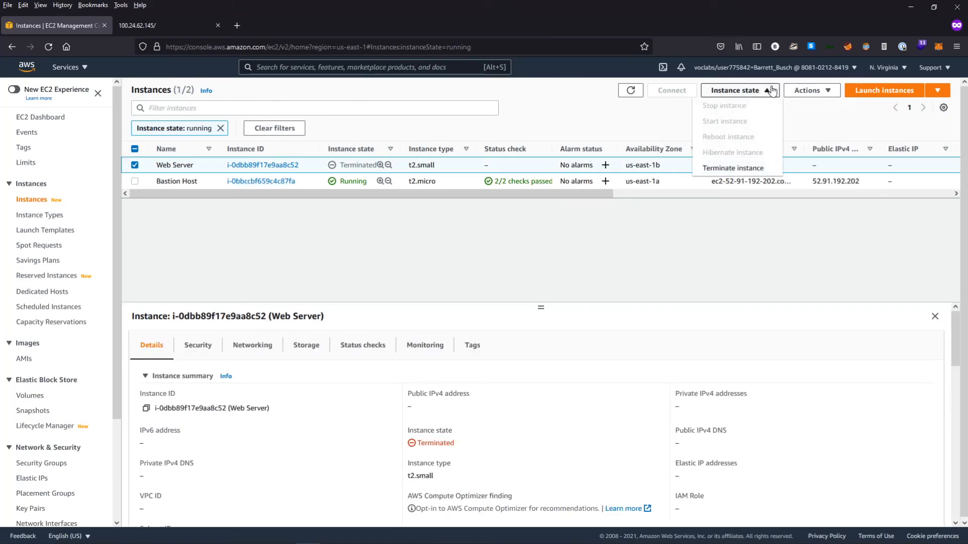
click(809, 93)
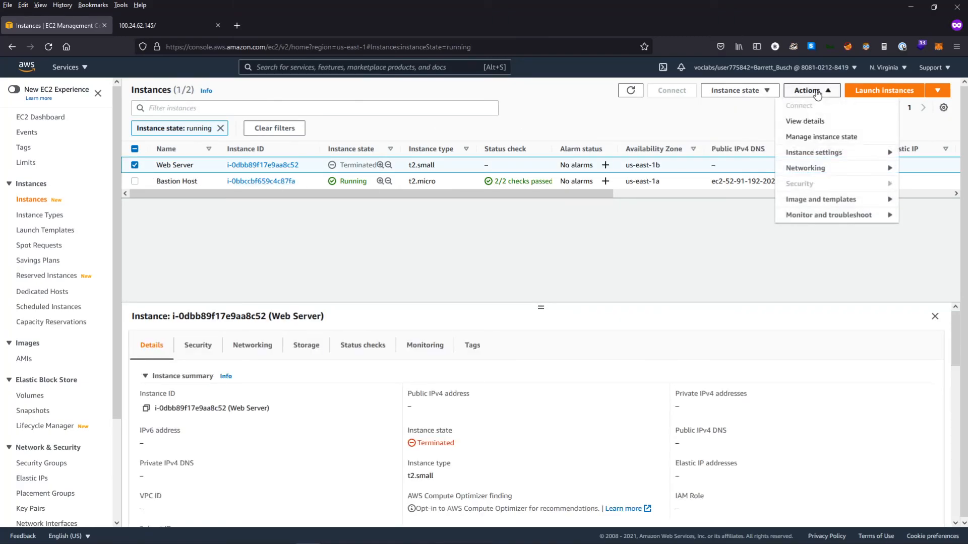
click(818, 153)
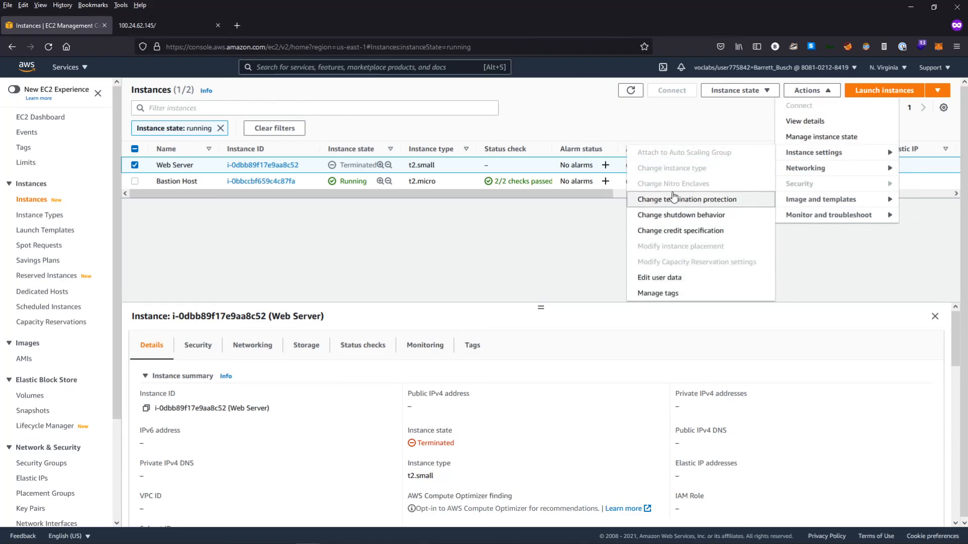
click(705, 202)
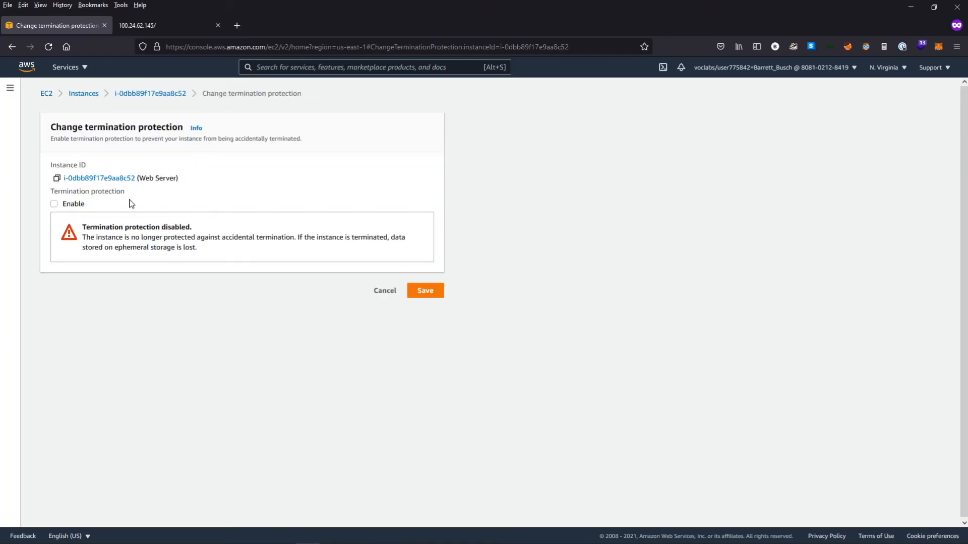
click(54, 204)
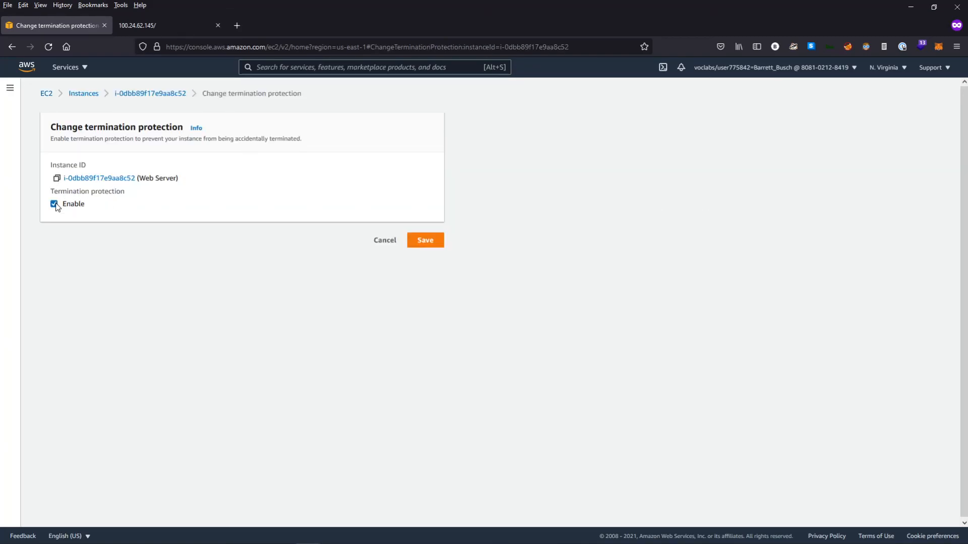
click(55, 204)
click(388, 292)
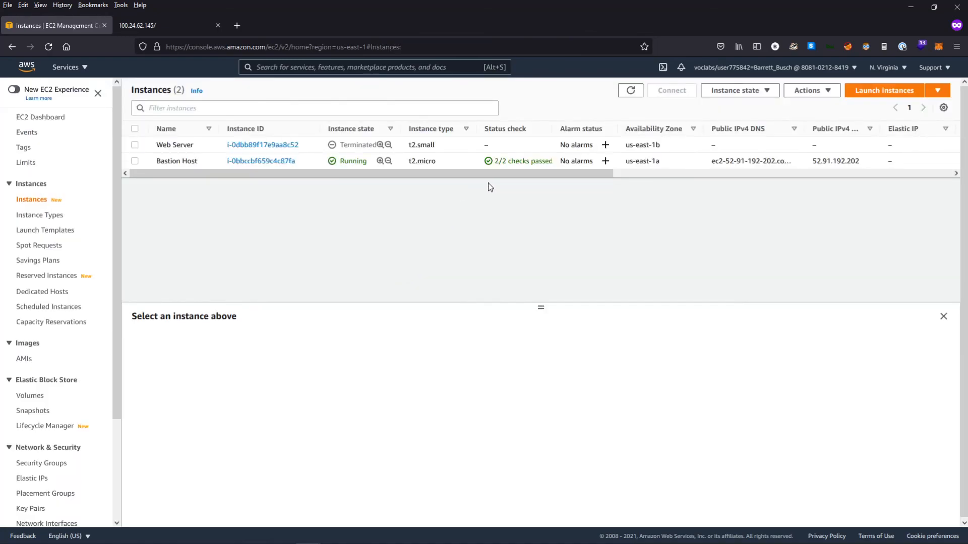
drag(540, 306, 538, 346)
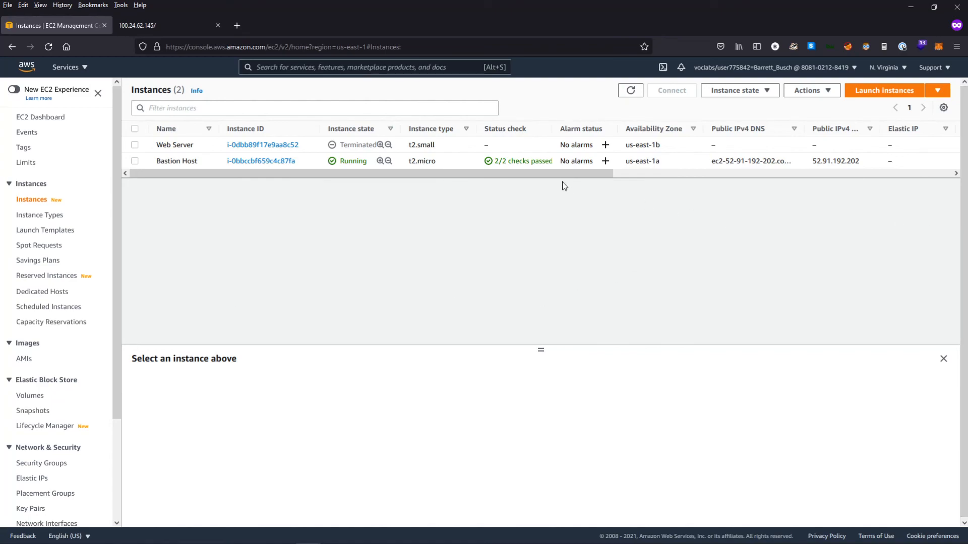
scroll(590, 182, right, 2)
drag(588, 179, 480, 170)
- Review the Topics covered list in the Lab 3 instructions, highlighting the termination protection item, and return to the EC2 instances list
drag(0, 44, 676, 36)
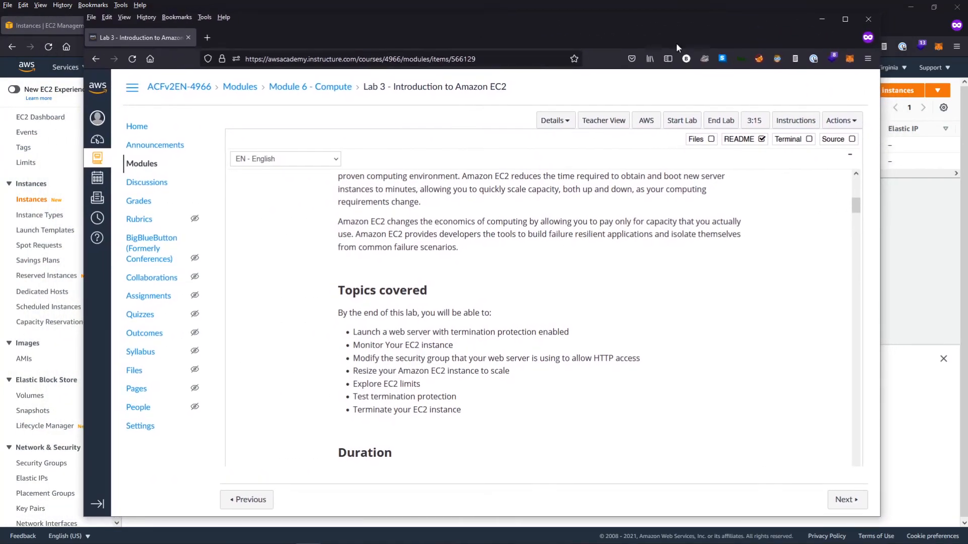
drag(352, 333, 590, 334)
click(487, 345)
drag(449, 332, 583, 334)
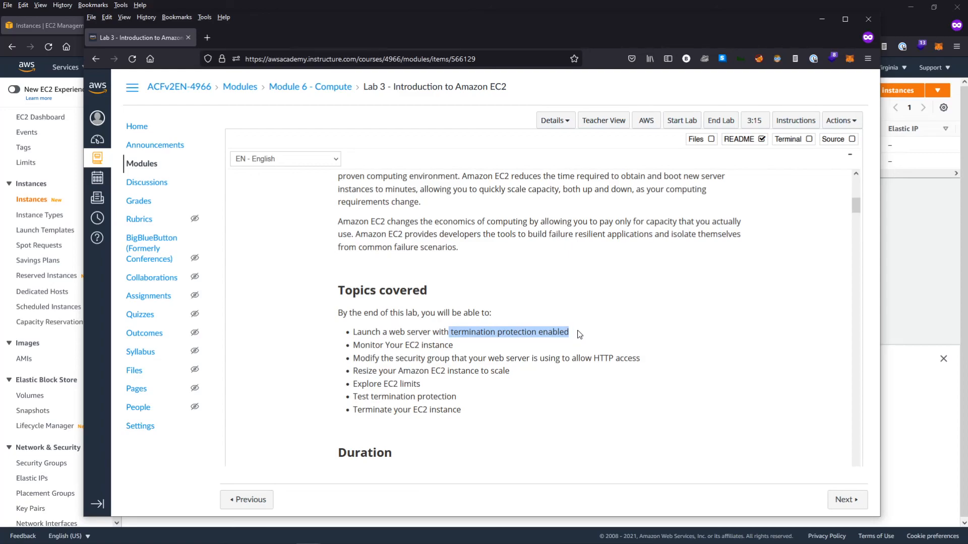
click(575, 334)
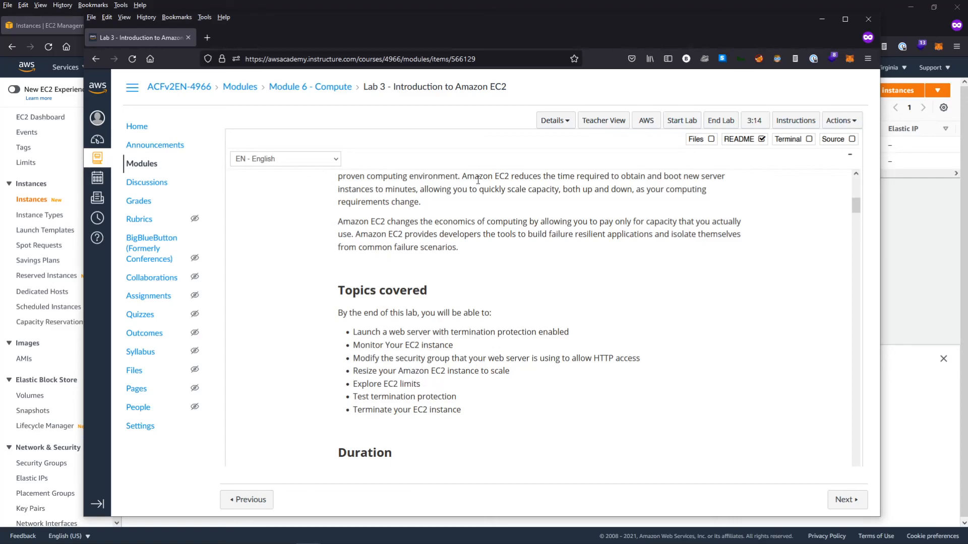
drag(443, 32, 0, 39)
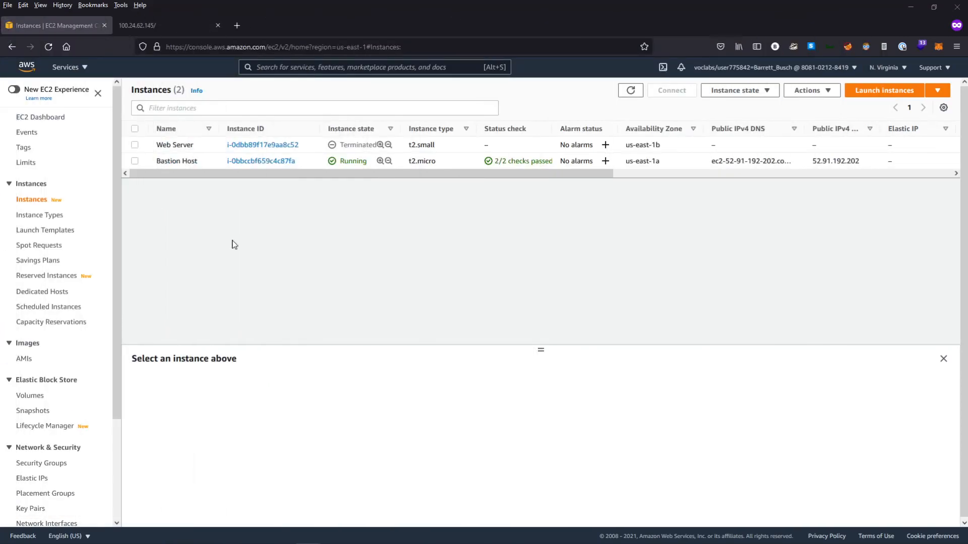